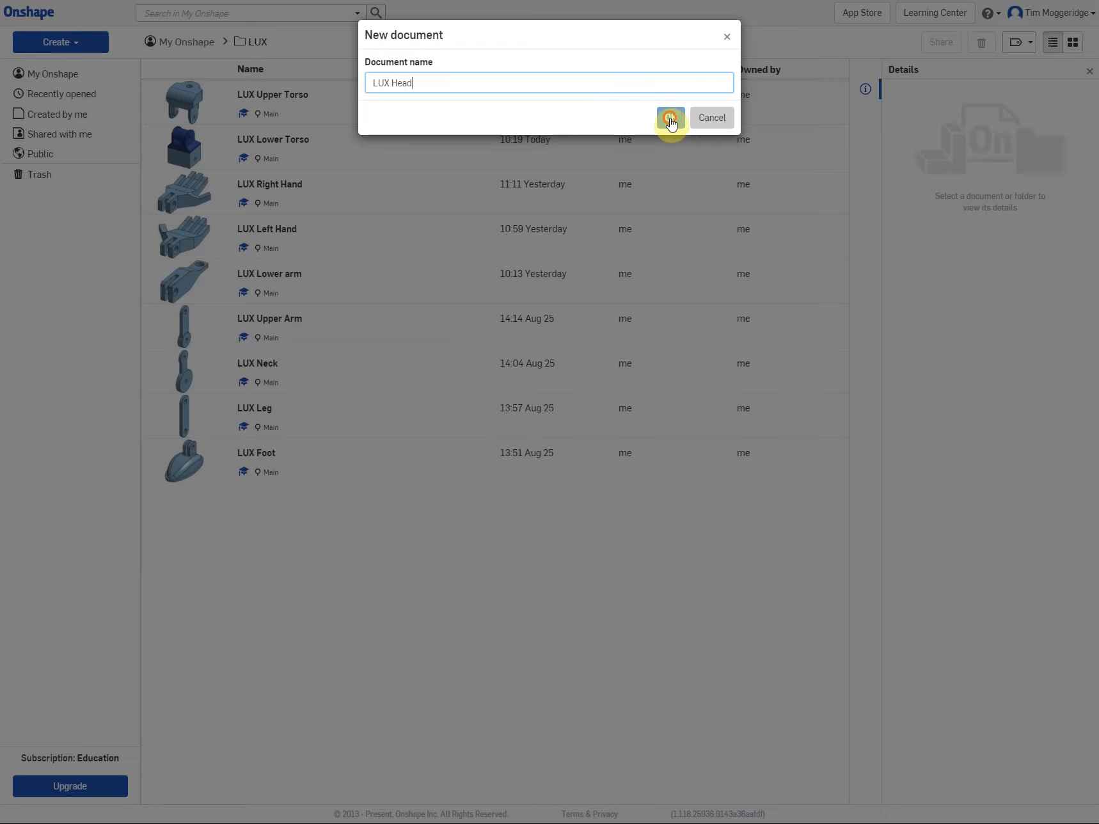
Create the document LUX Head and start a sketch on the Right plane, viewed normal to it.
{"action": "left_click", "coordinate": [670, 119]}
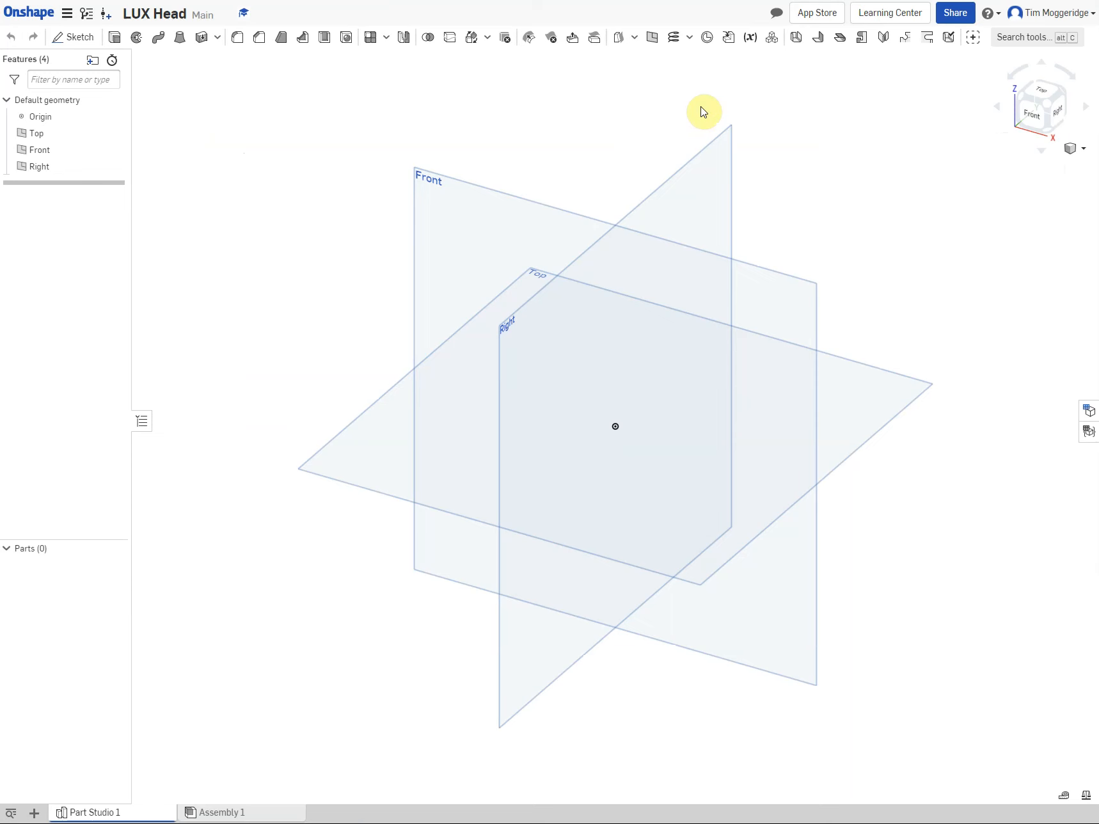
{"action": "right_click", "coordinate": [715, 174]}
{"action": "left_click", "coordinate": [755, 180]}
{"action": "right_click", "coordinate": [802, 175]}
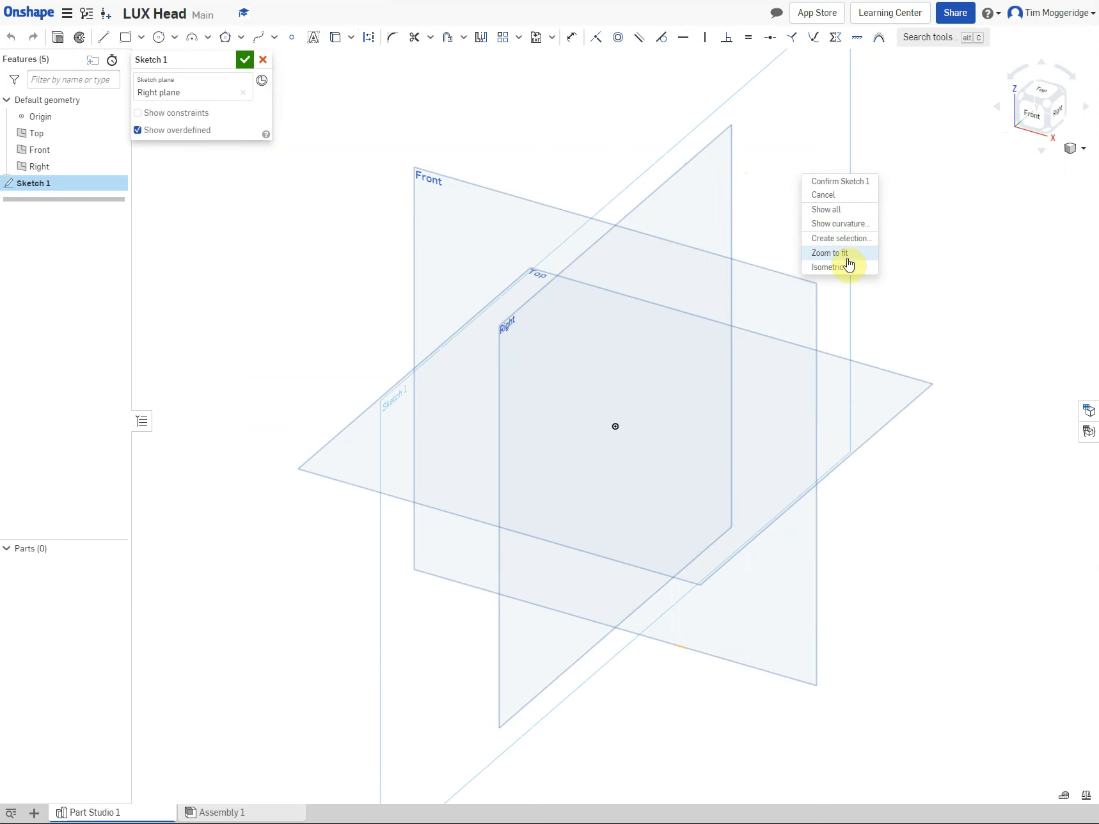
{"action": "right_click", "coordinate": [951, 221]}
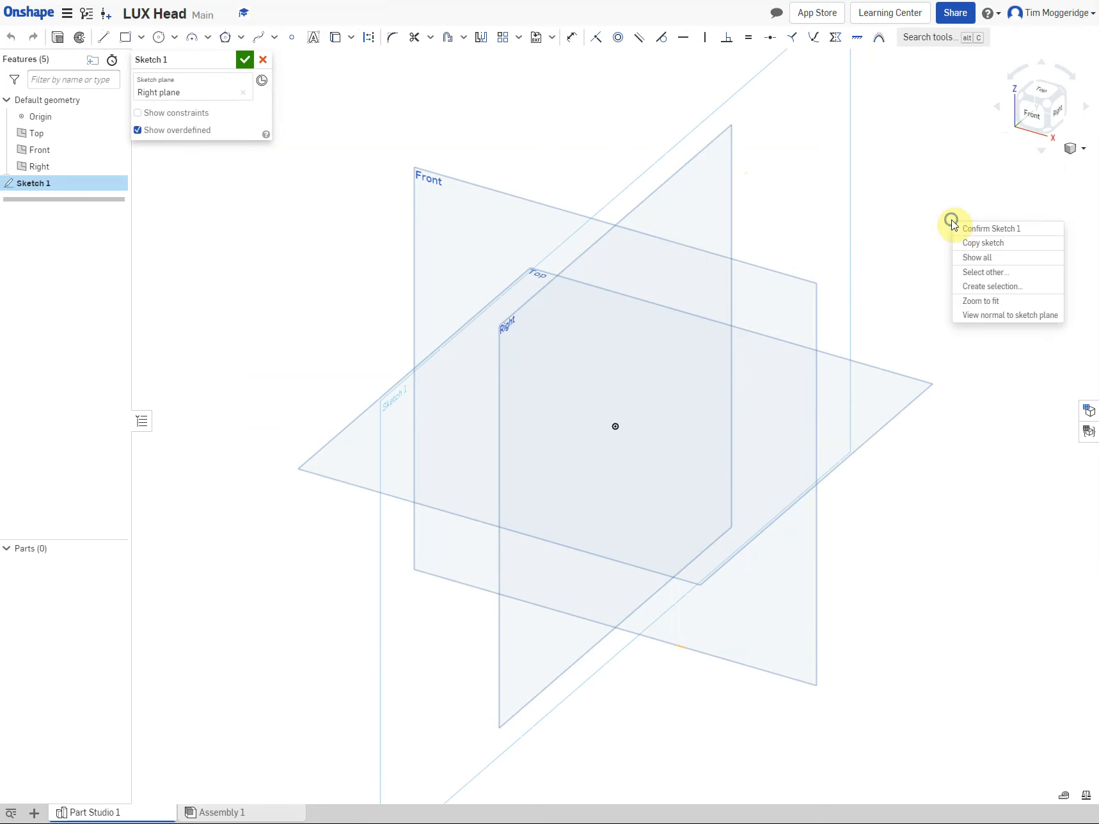
{"action": "left_click", "coordinate": [995, 324]}
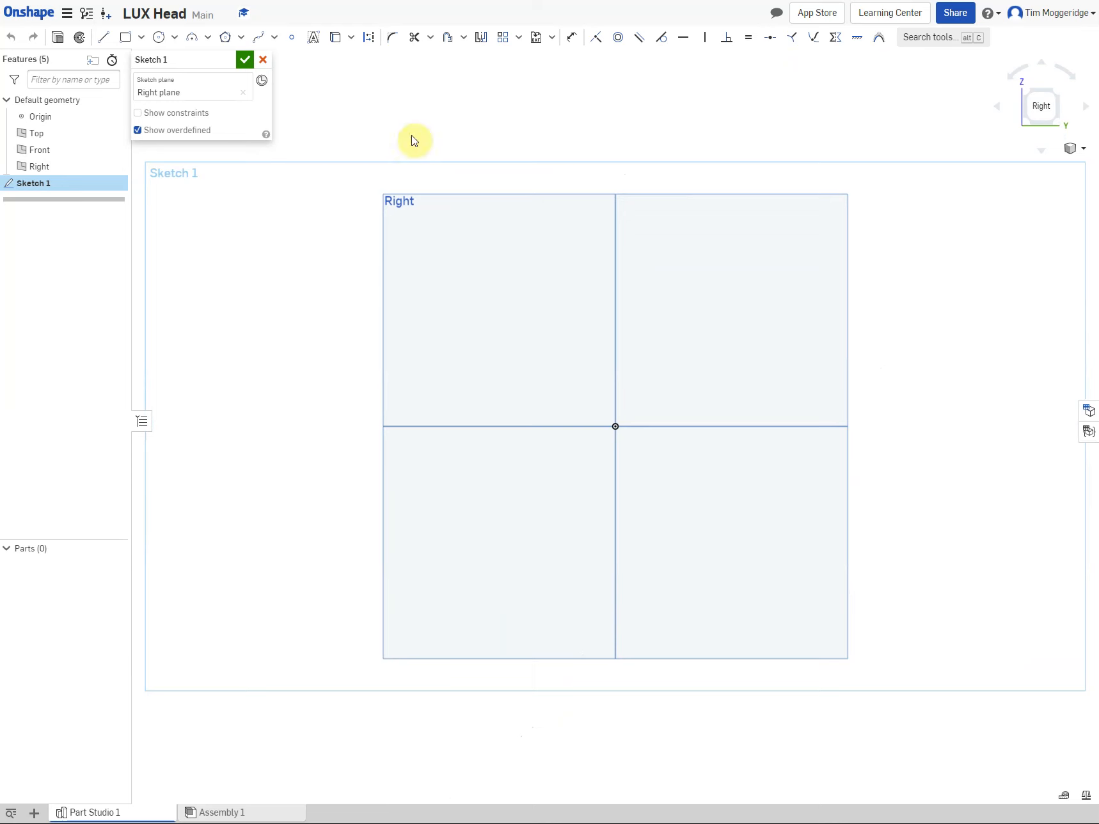
Sketch a vertical line about 47 mm up from the origin and a horizontal line about 63 mm along the Y axis from it.
{"action": "left_click", "coordinate": [103, 37]}
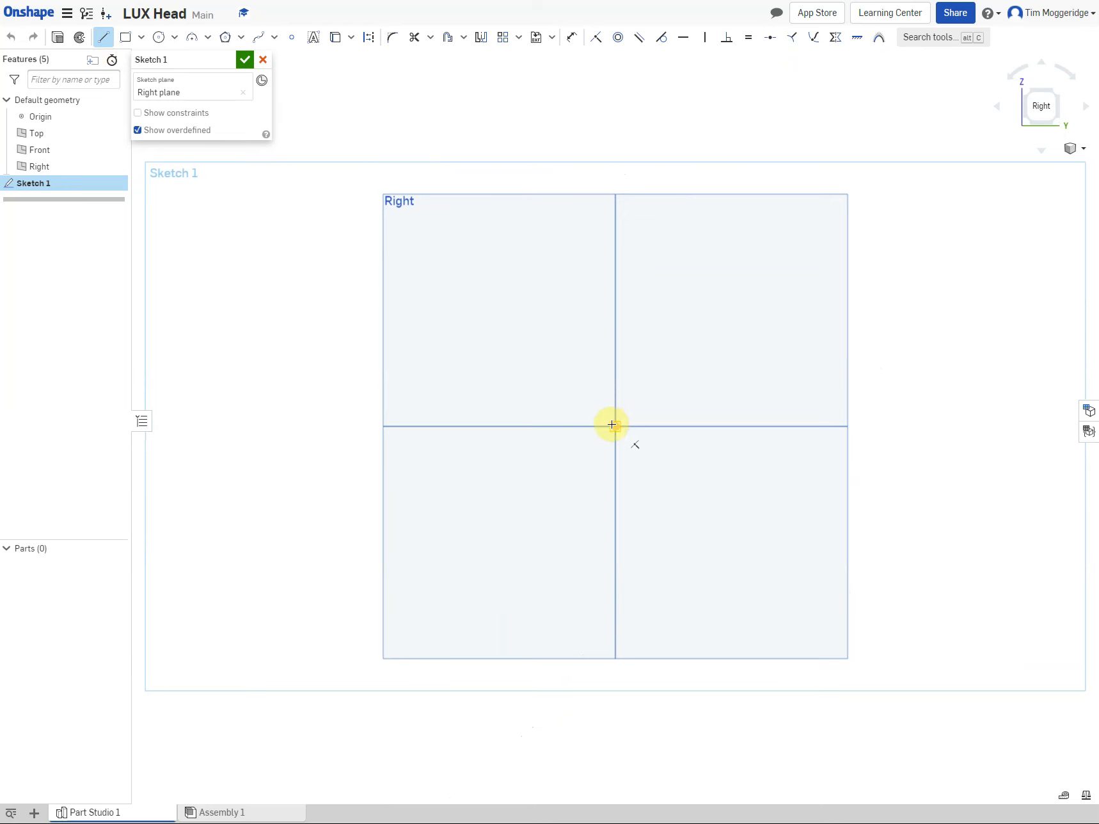
{"action": "mouse_move", "coordinate": [615, 427]}
{"action": "left_mouse_down"}
{"action": "mouse_move", "coordinate": [592, 380]}
{"action": "mouse_move", "coordinate": [616, 280]}
{"action": "left_mouse_up"}
{"action": "left_click_drag", "start_coordinate": [616, 426], "coordinate": [811, 428]}
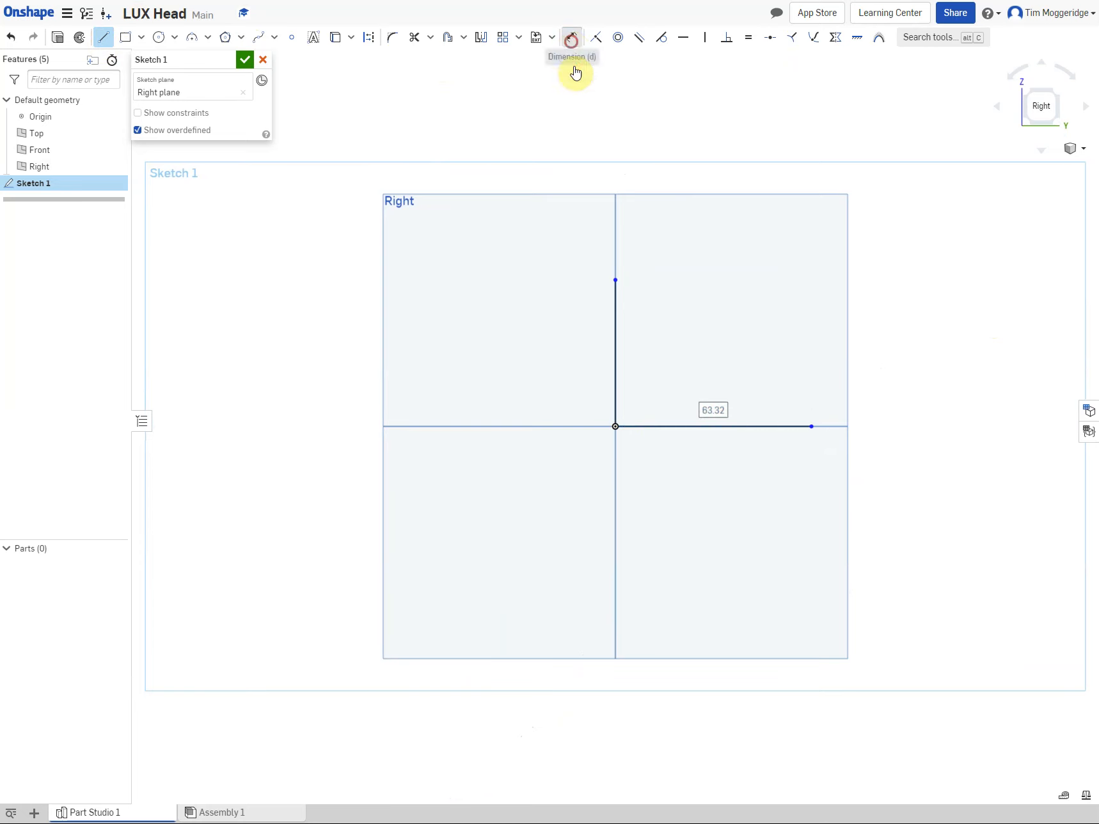
Dimension the vertical line at 35 mm and the horizontal line at 80 mm.
{"action": "left_click", "coordinate": [572, 39]}
{"action": "left_click", "coordinate": [613, 335]}
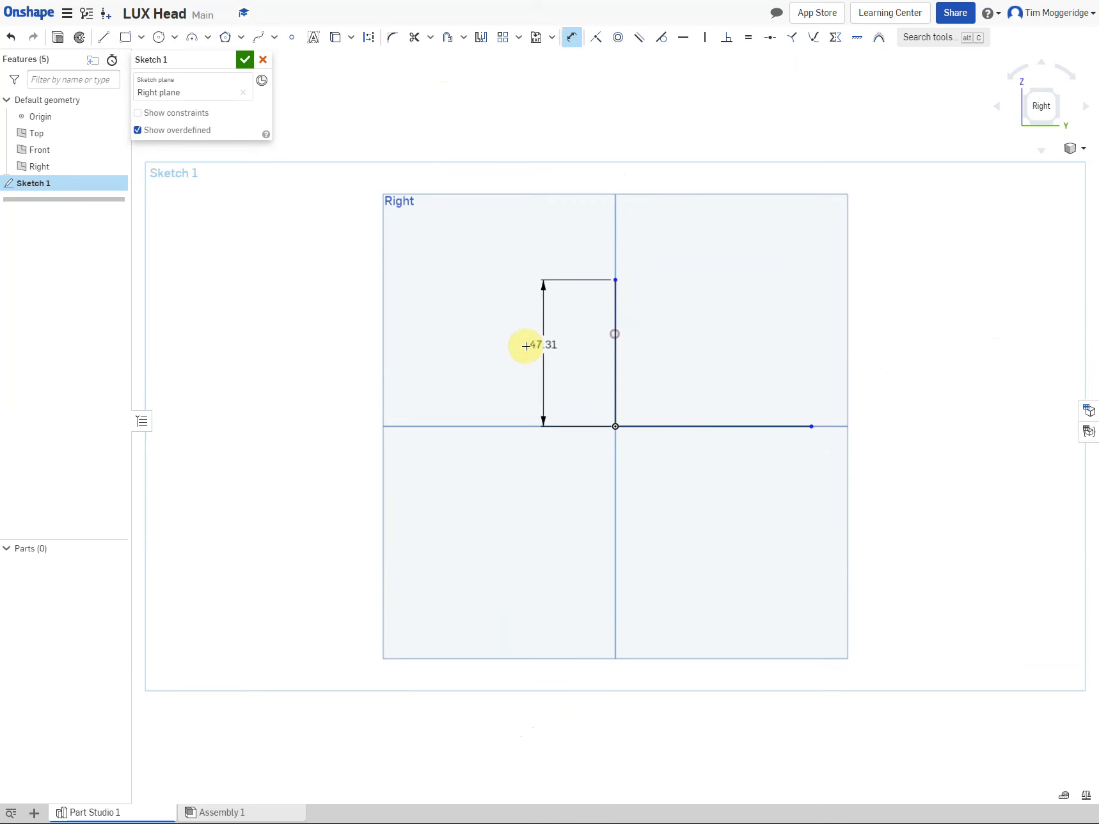
{"action": "left_click", "coordinate": [467, 349]}
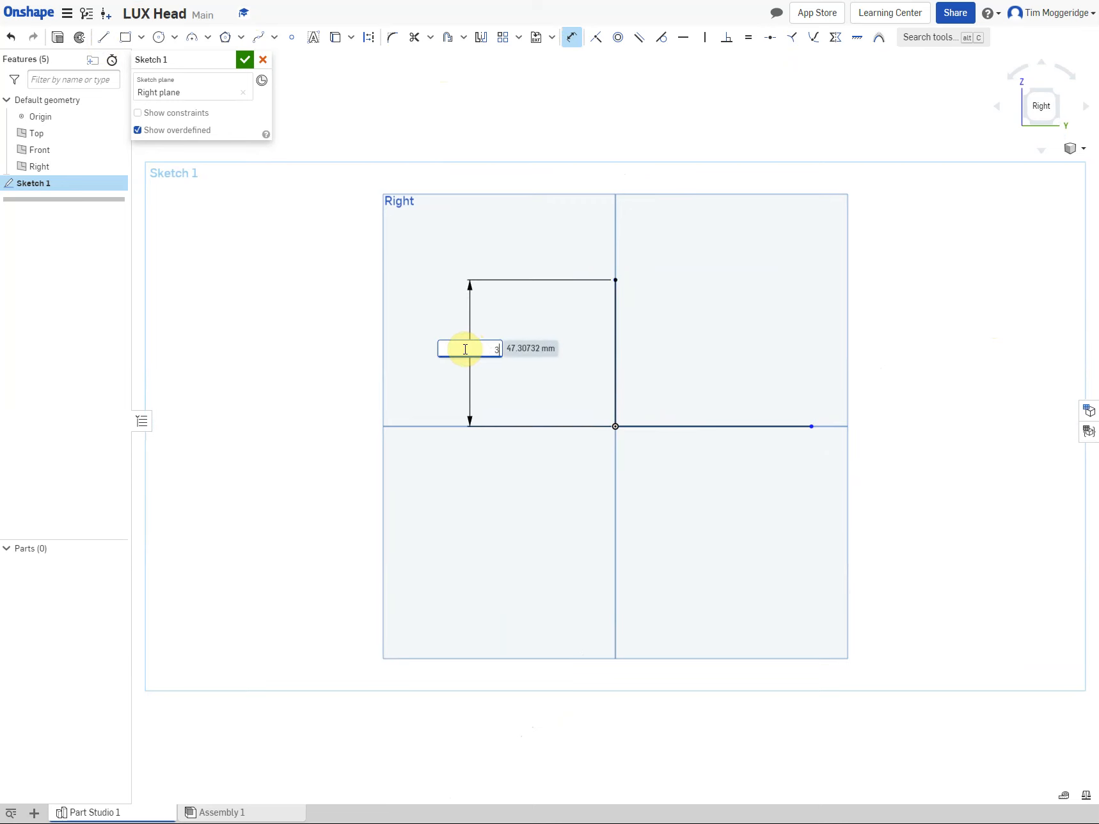
{"action": "key", "text": "Return"}
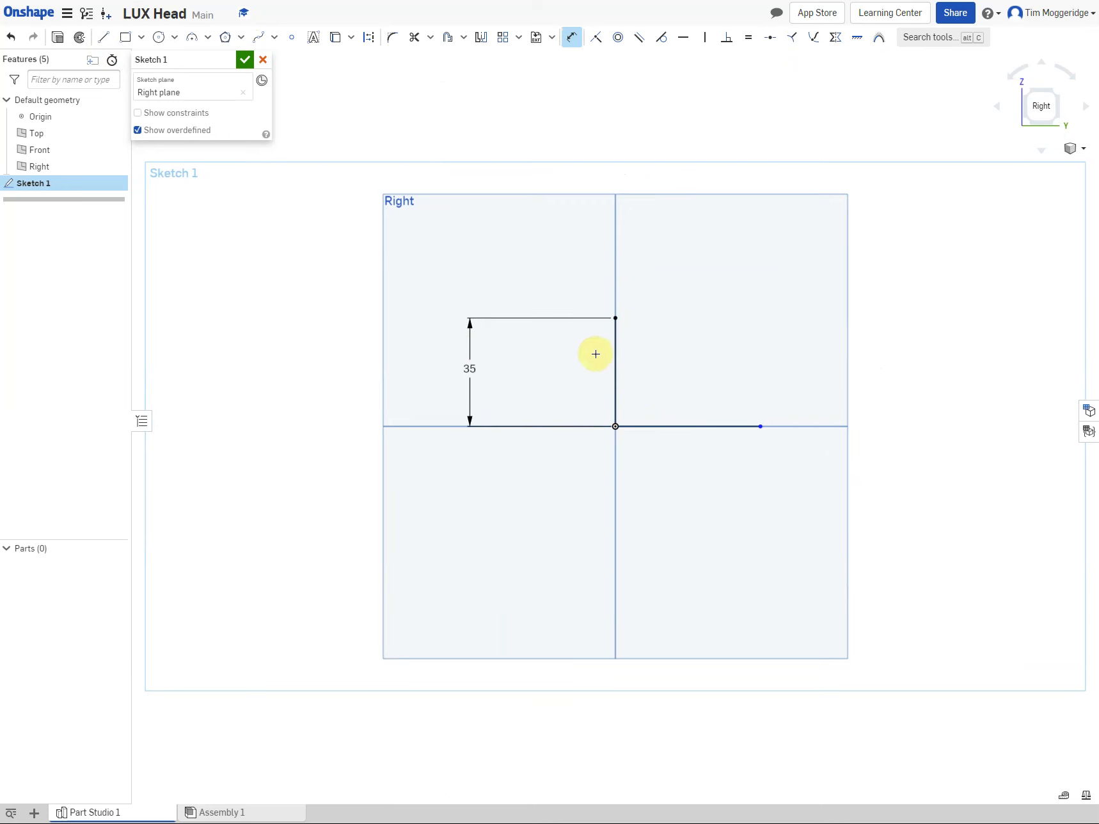
{"action": "left_click", "coordinate": [692, 425]}
{"action": "left_click", "coordinate": [686, 488]}
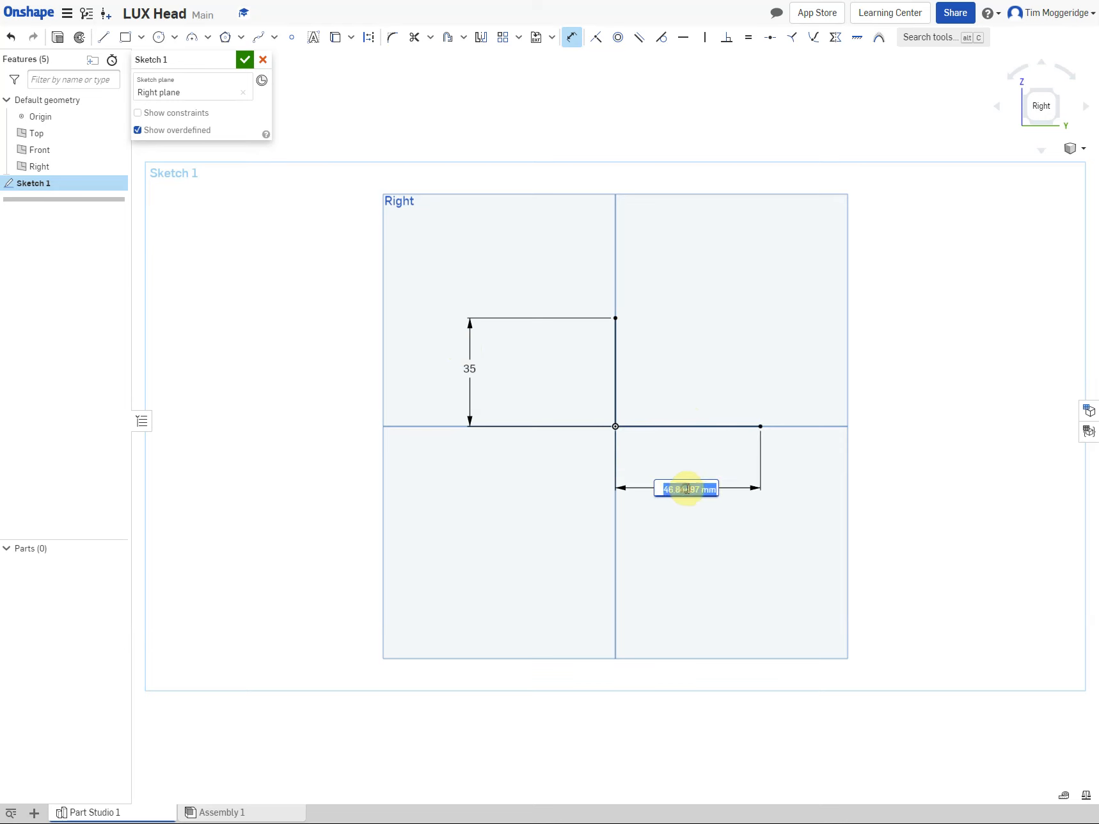
{"action": "type", "text": "80"}
{"action": "key", "text": "Return"}
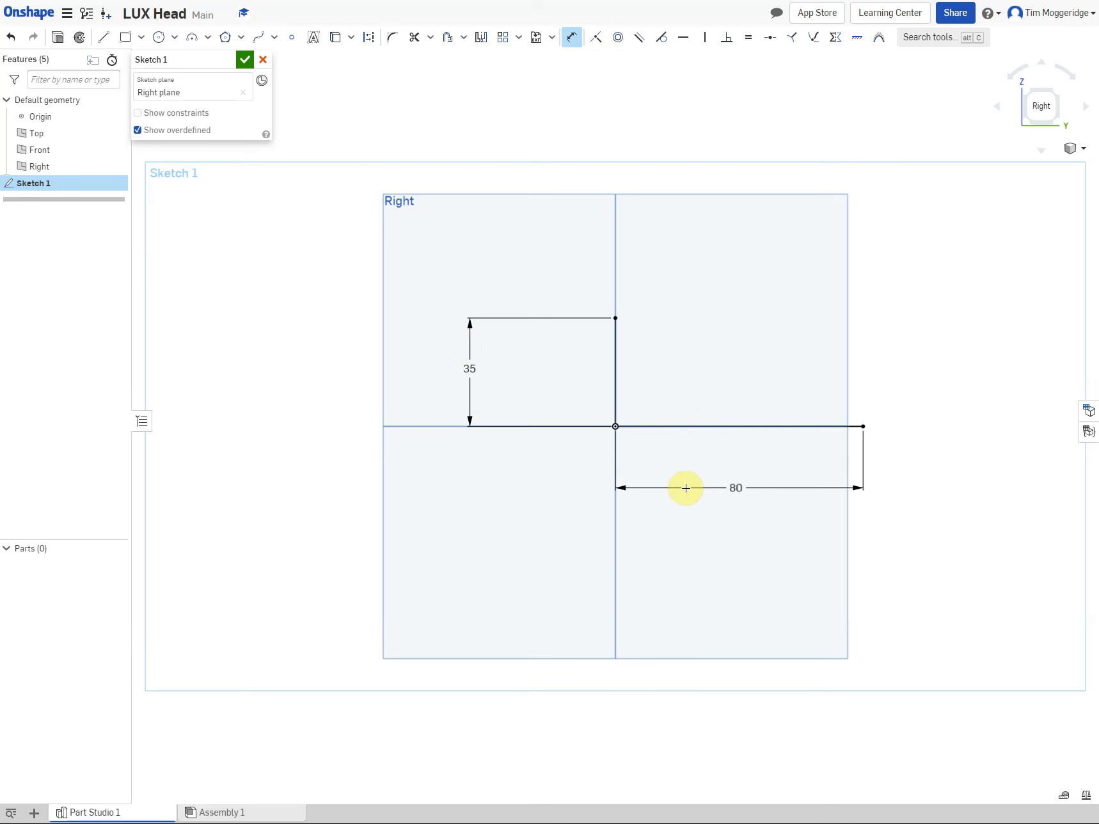
Draw an ellipse centred on the origin that passes through the free ends of both lines.
{"action": "left_click", "coordinate": [175, 40]}
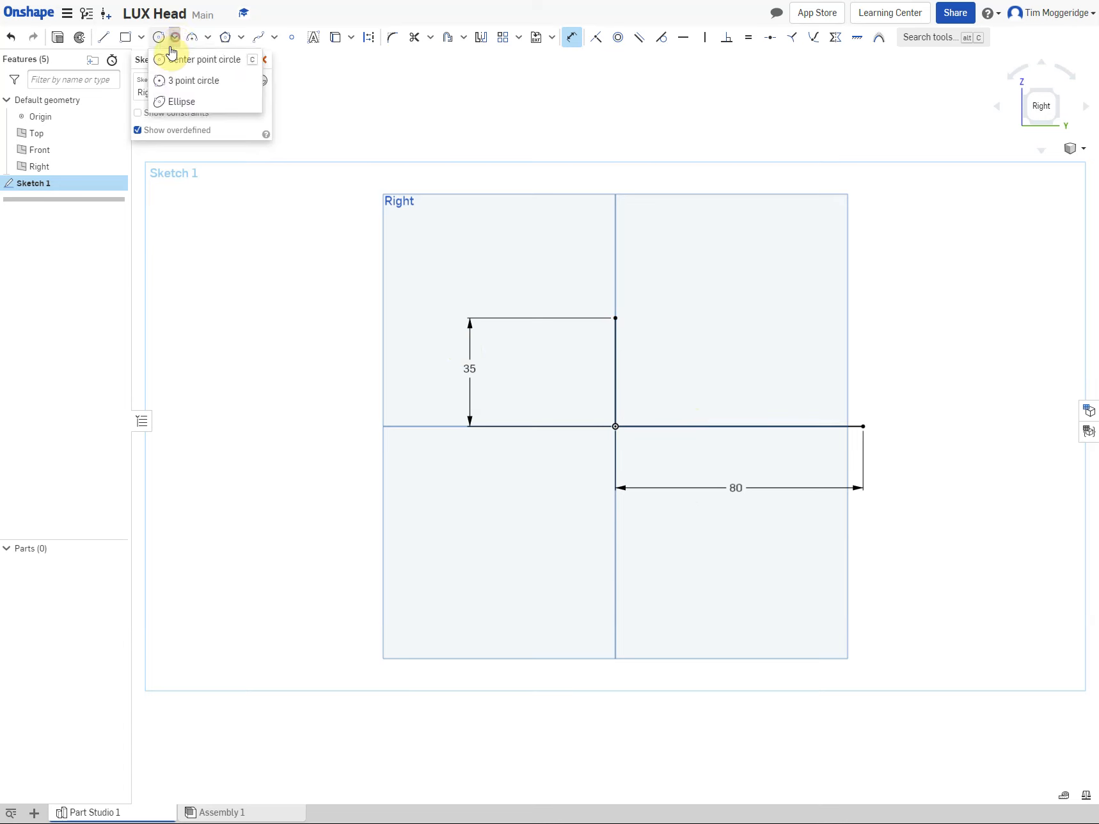
{"action": "left_click", "coordinate": [174, 102]}
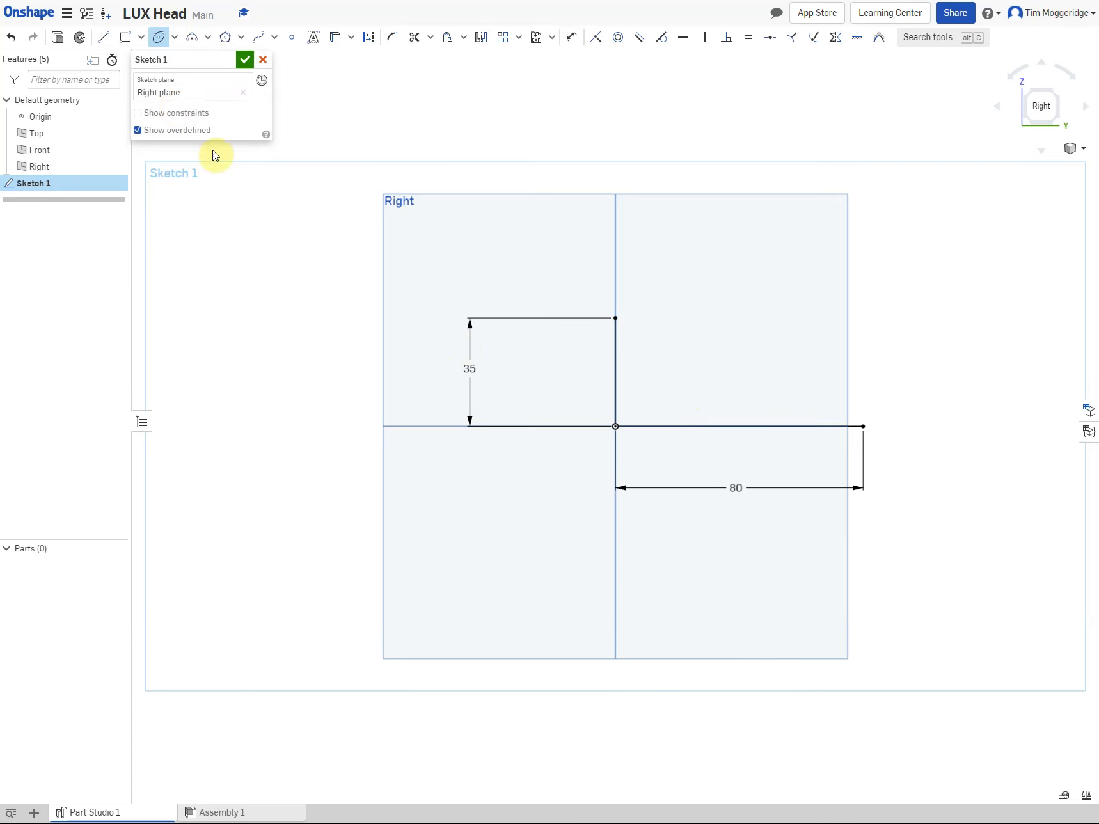
{"action": "left_click", "coordinate": [616, 426]}
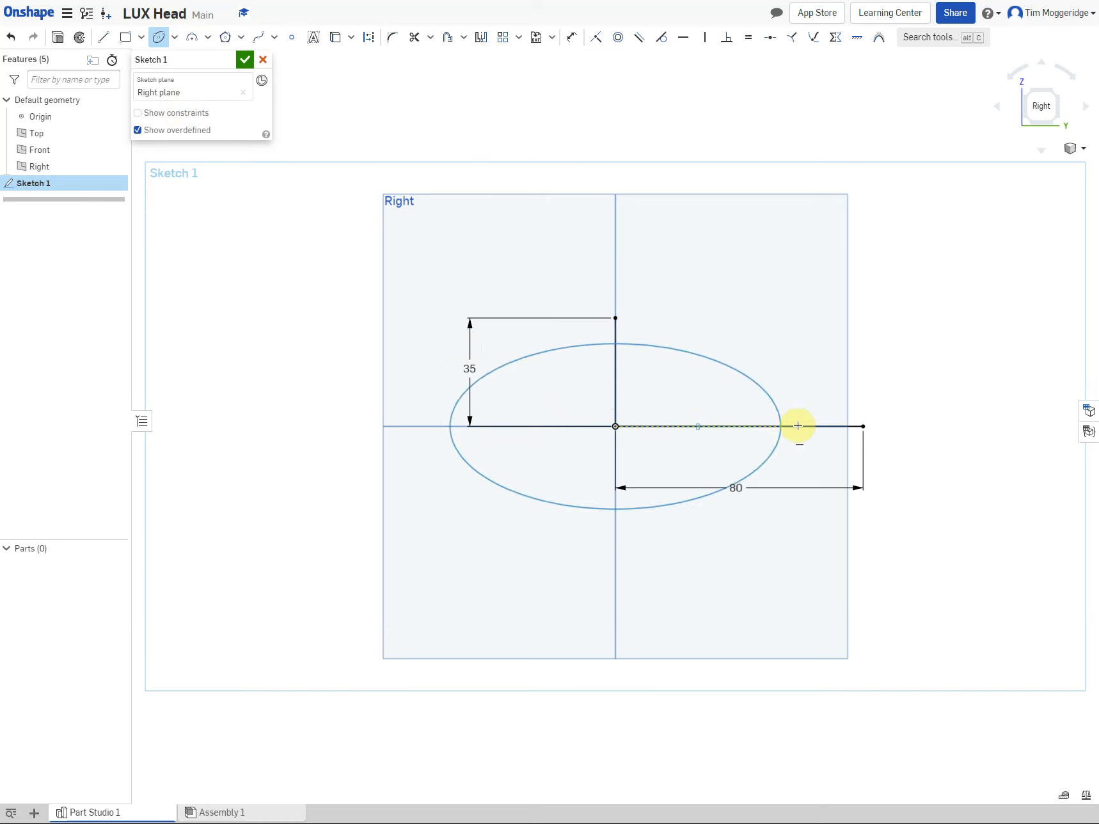
{"action": "left_click", "coordinate": [864, 426]}
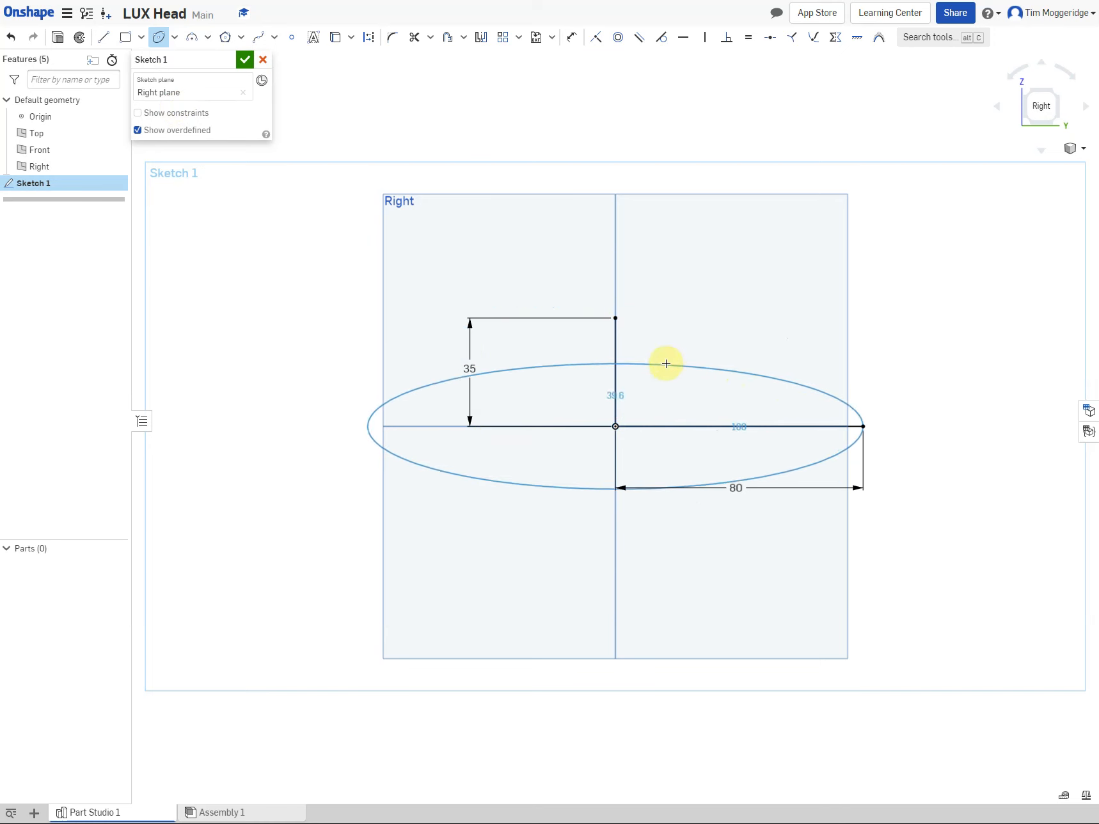
{"action": "left_click", "coordinate": [614, 319]}
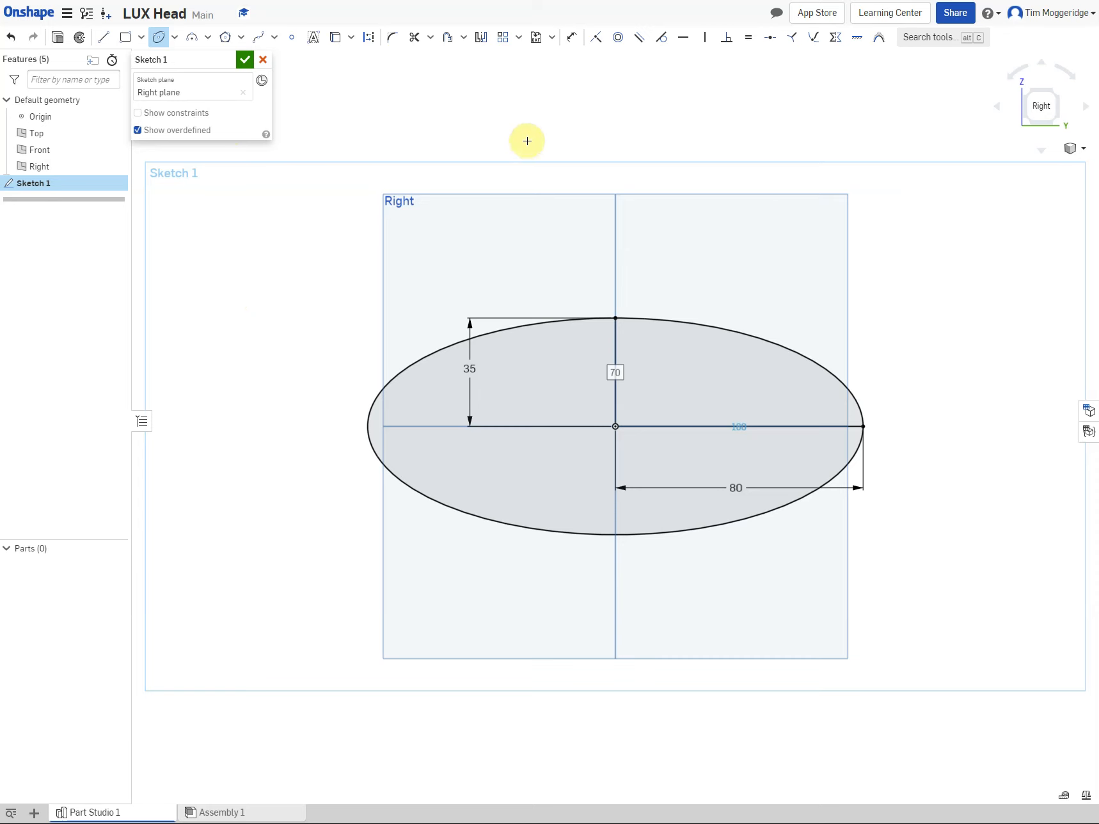
Offset the ellipse inward by 5 mm.
{"action": "left_click", "coordinate": [446, 39]}
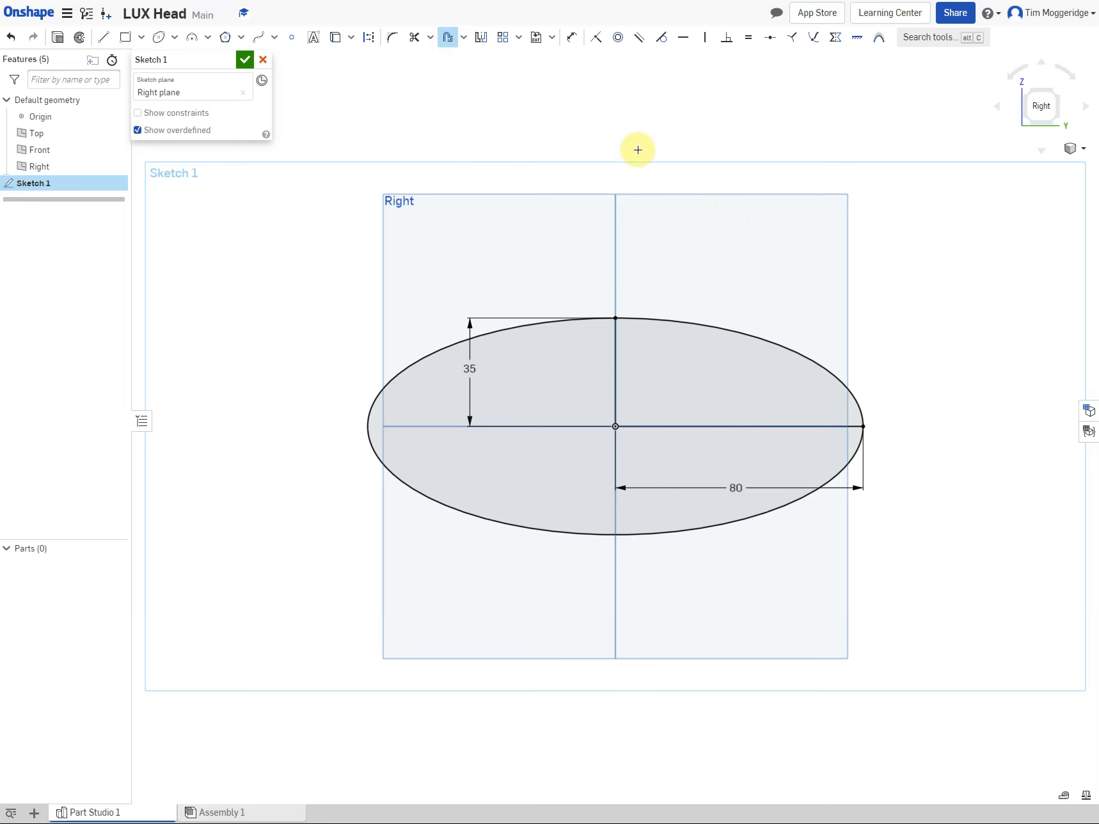
{"action": "left_click", "coordinate": [678, 320]}
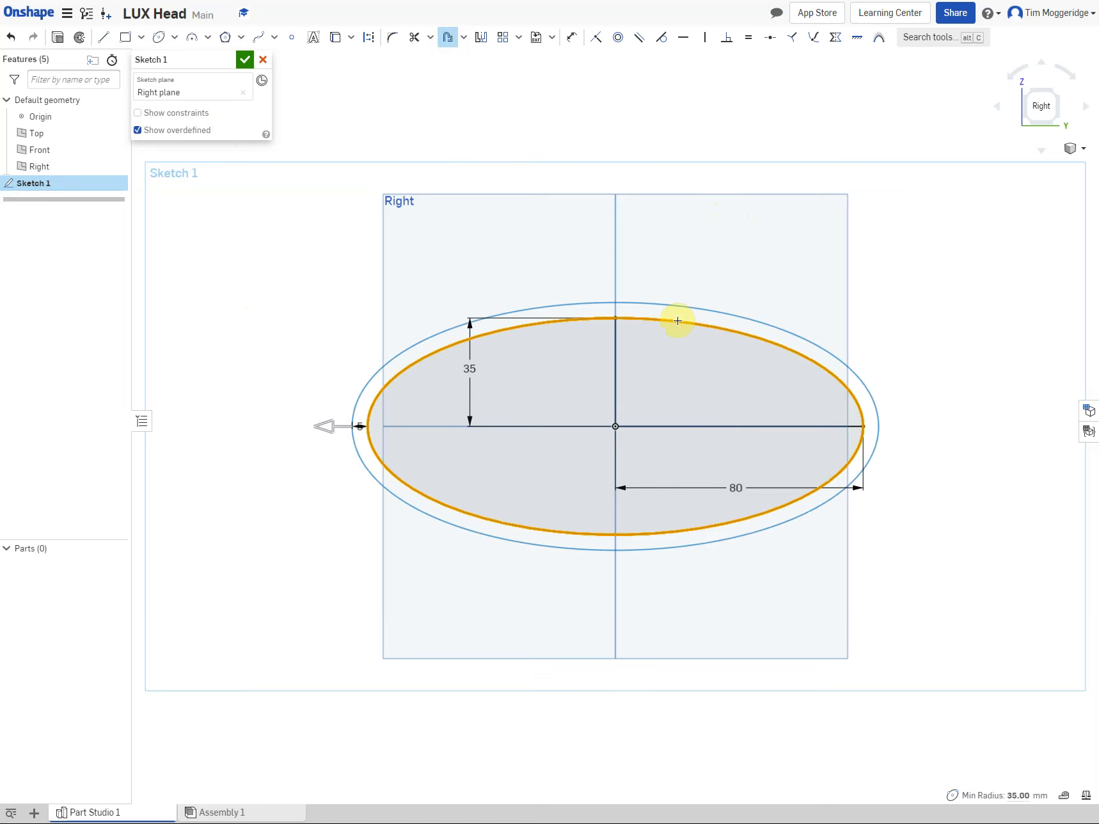
{"action": "left_click_drag", "start_coordinate": [324, 427], "coordinate": [374, 425]}
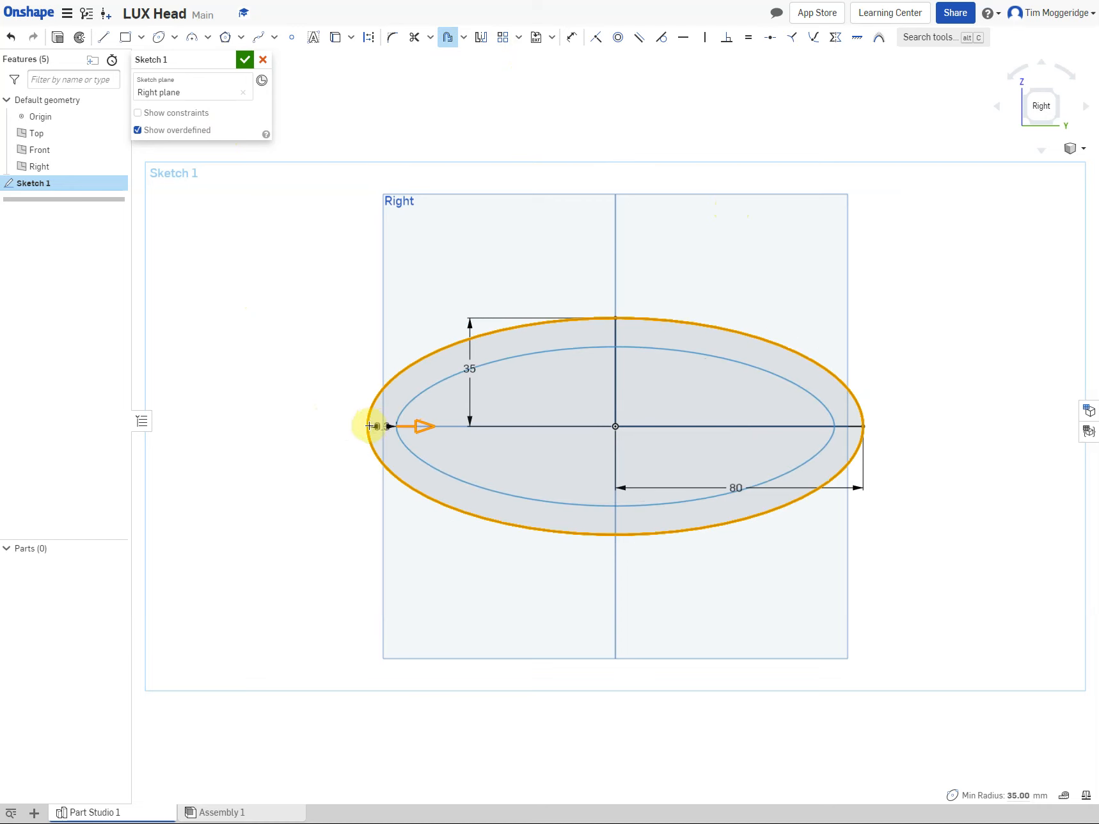
{"action": "left_click", "coordinate": [383, 426]}
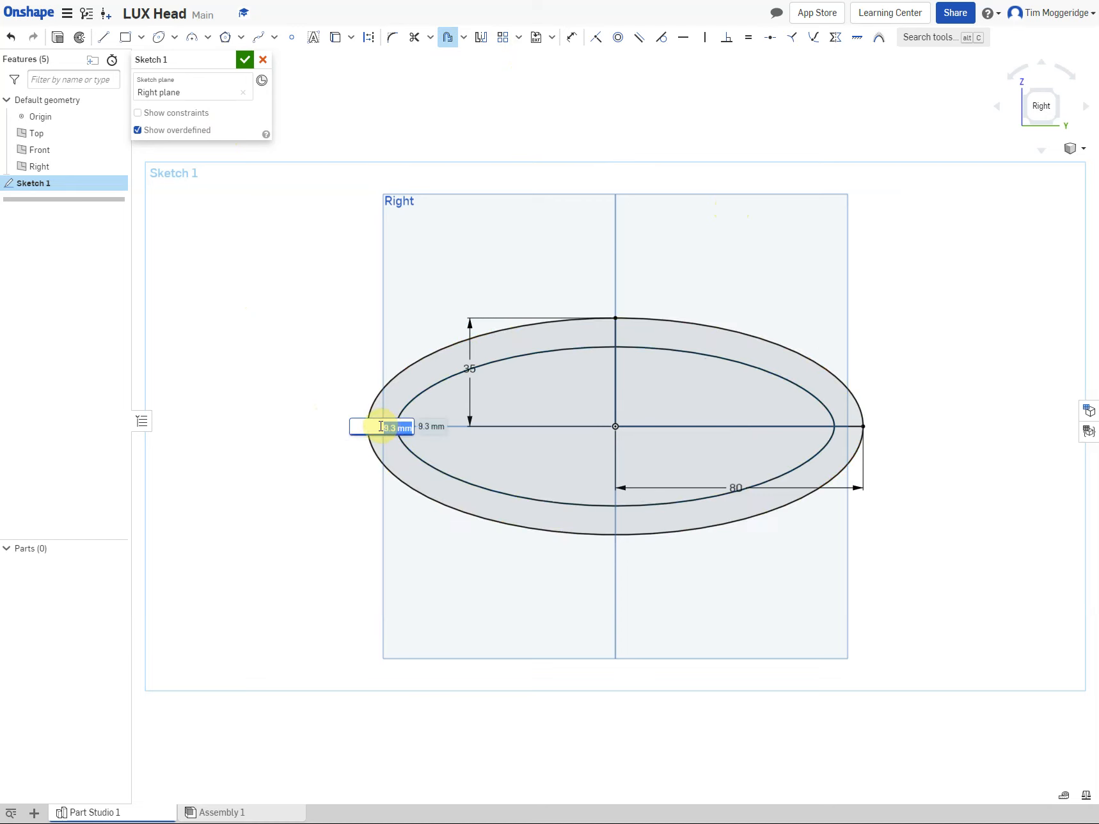
{"action": "type", "text": "5"}
{"action": "key", "text": "Return"}
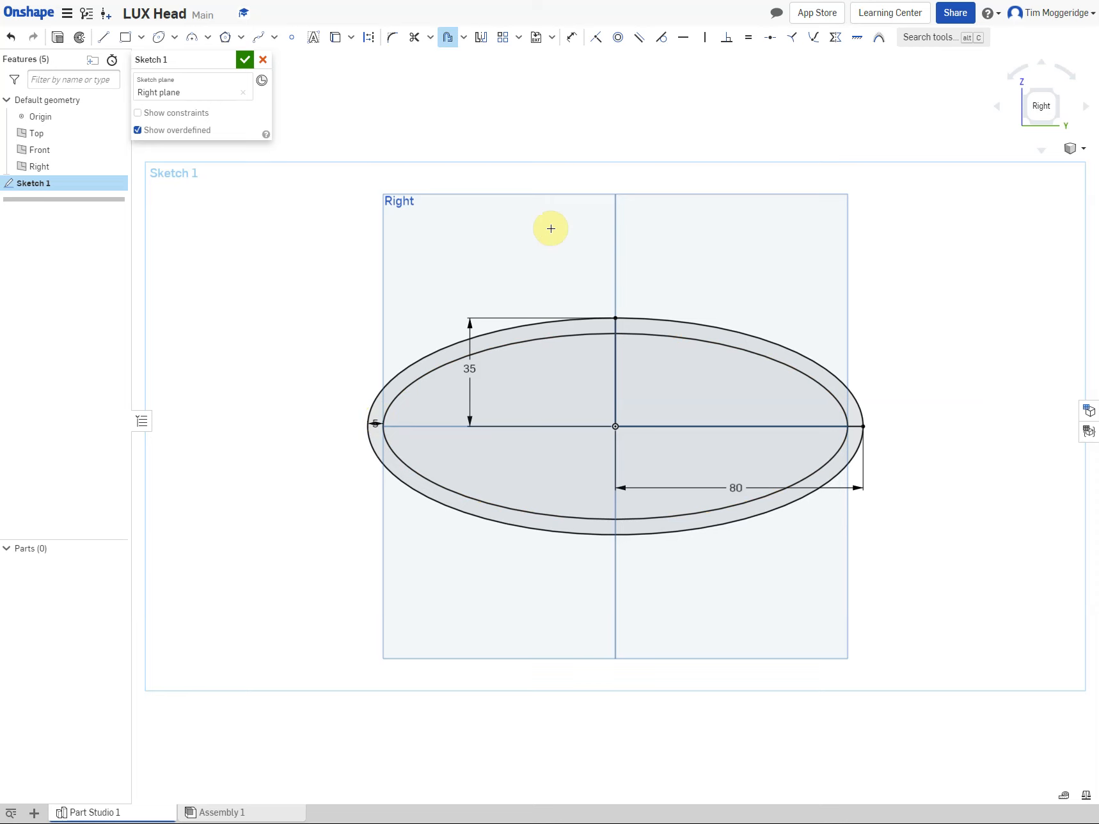
Trim both ellipses and the two inner line portions to leave only a closed quarter-ellipse band in the upper quadrant along +Y.
{"action": "left_click", "coordinate": [416, 40]}
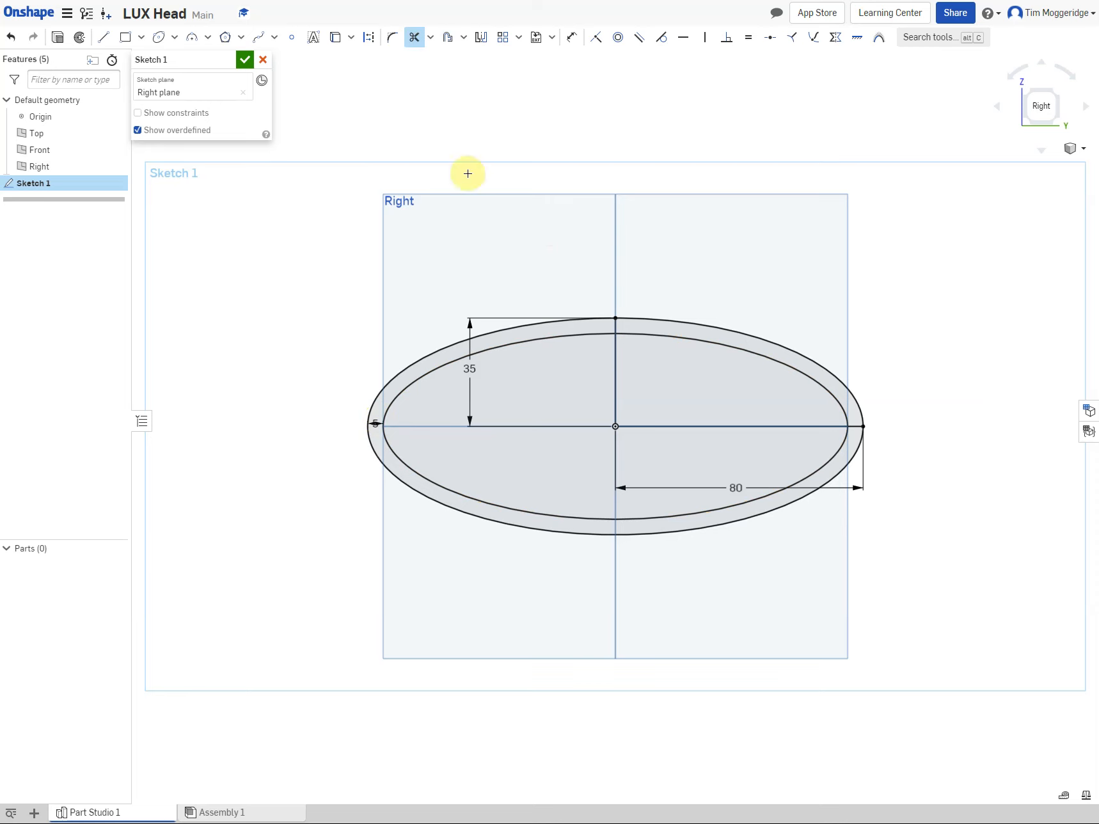
{"action": "left_click", "coordinate": [513, 326]}
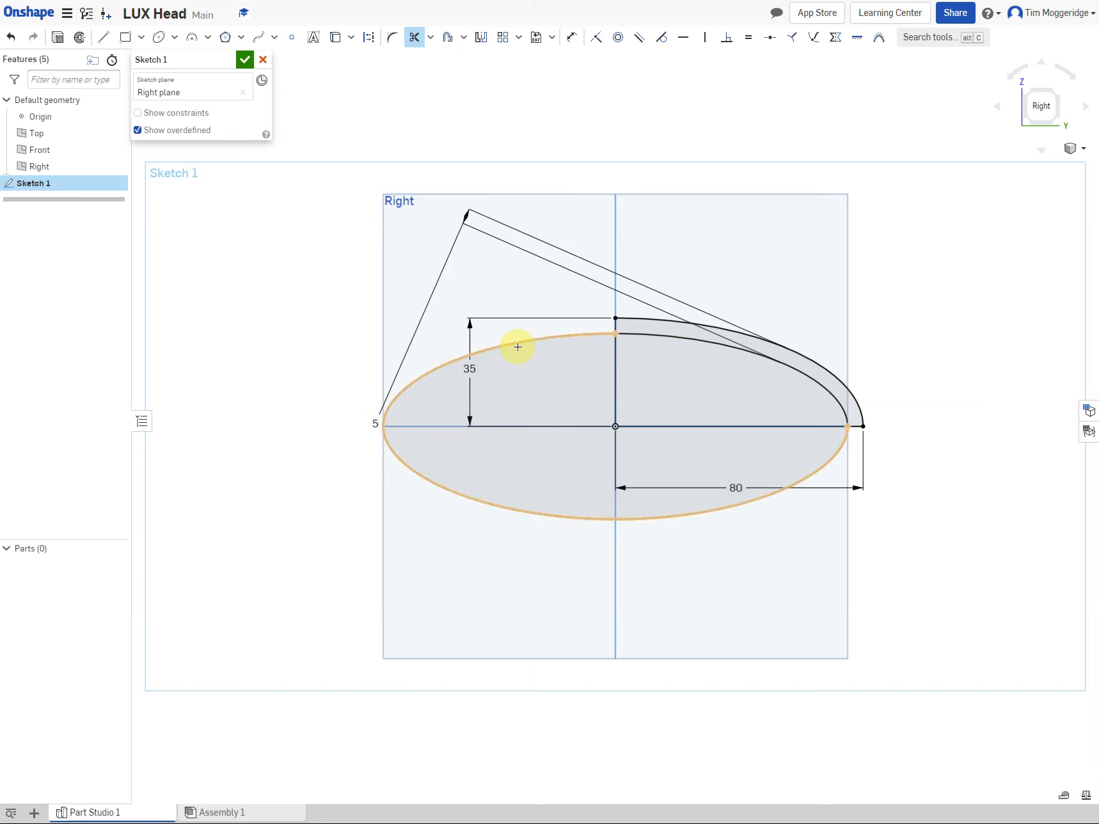
{"action": "left_click", "coordinate": [517, 346]}
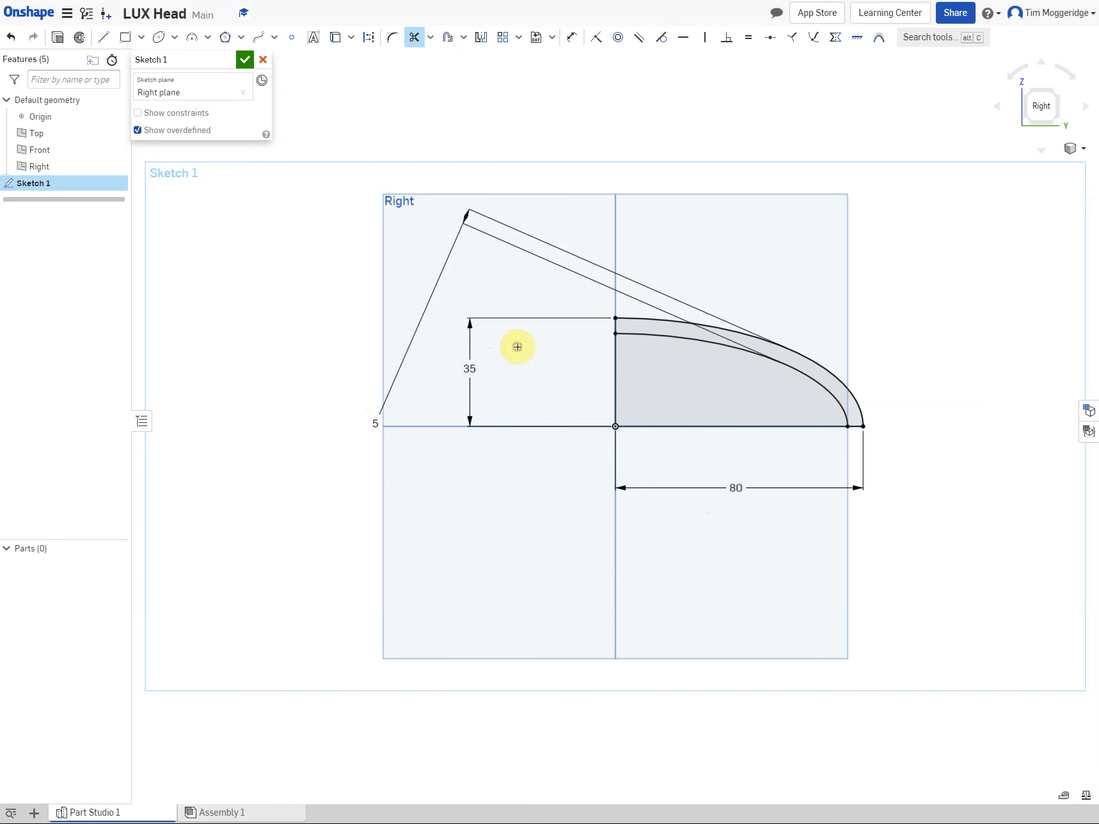
{"action": "left_click", "coordinate": [615, 380]}
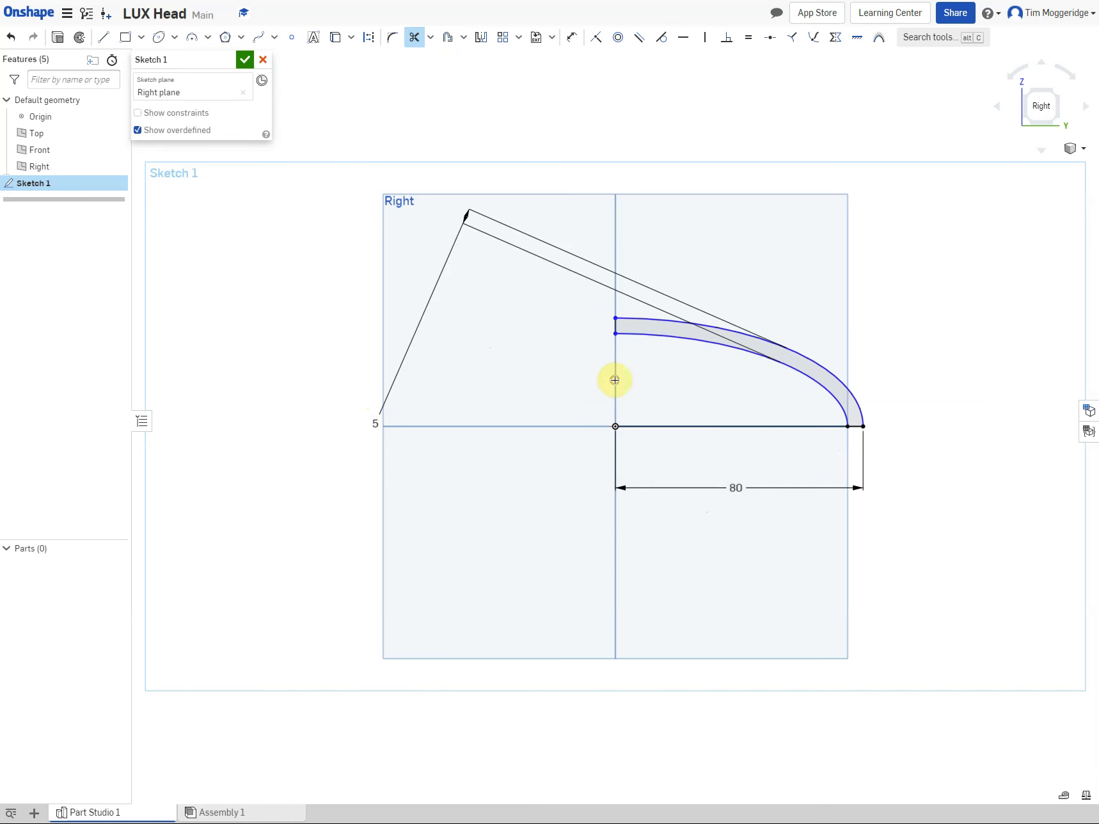
{"action": "left_click", "coordinate": [663, 427]}
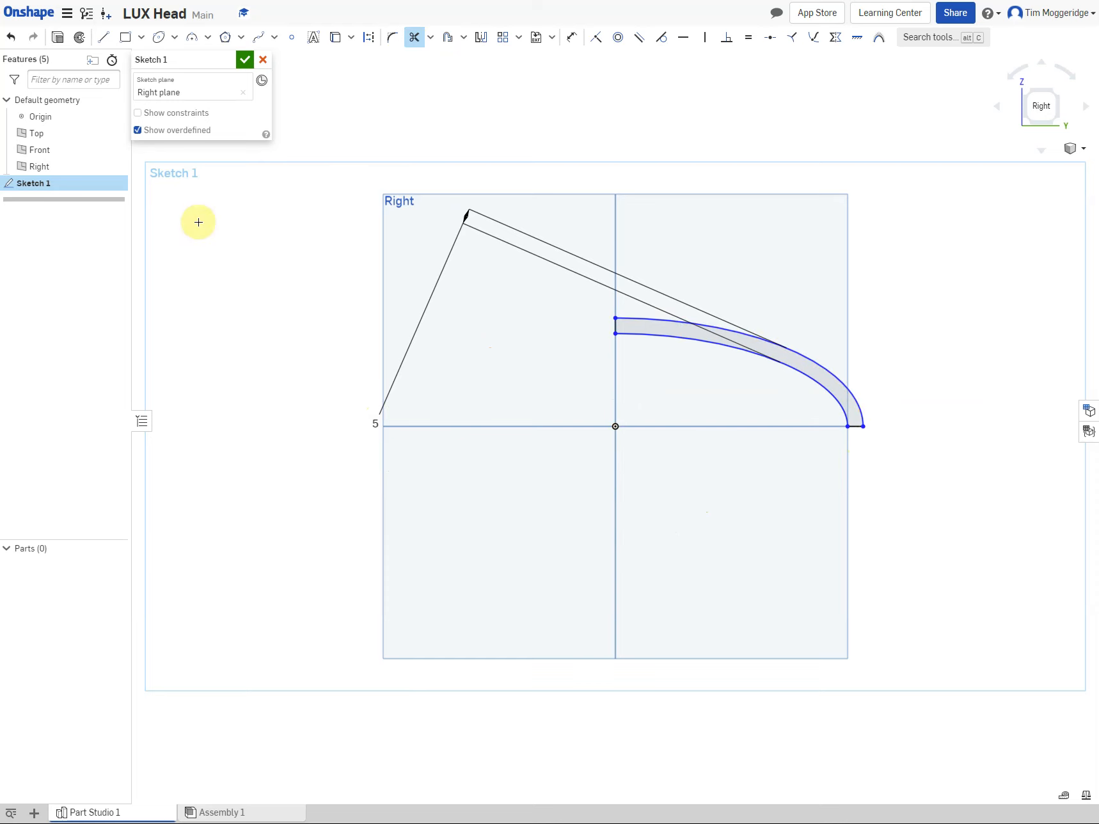
Revolve the quarter-ellipse band fully as a new solid about its short horizontal edge.
{"action": "left_click", "coordinate": [78, 39]}
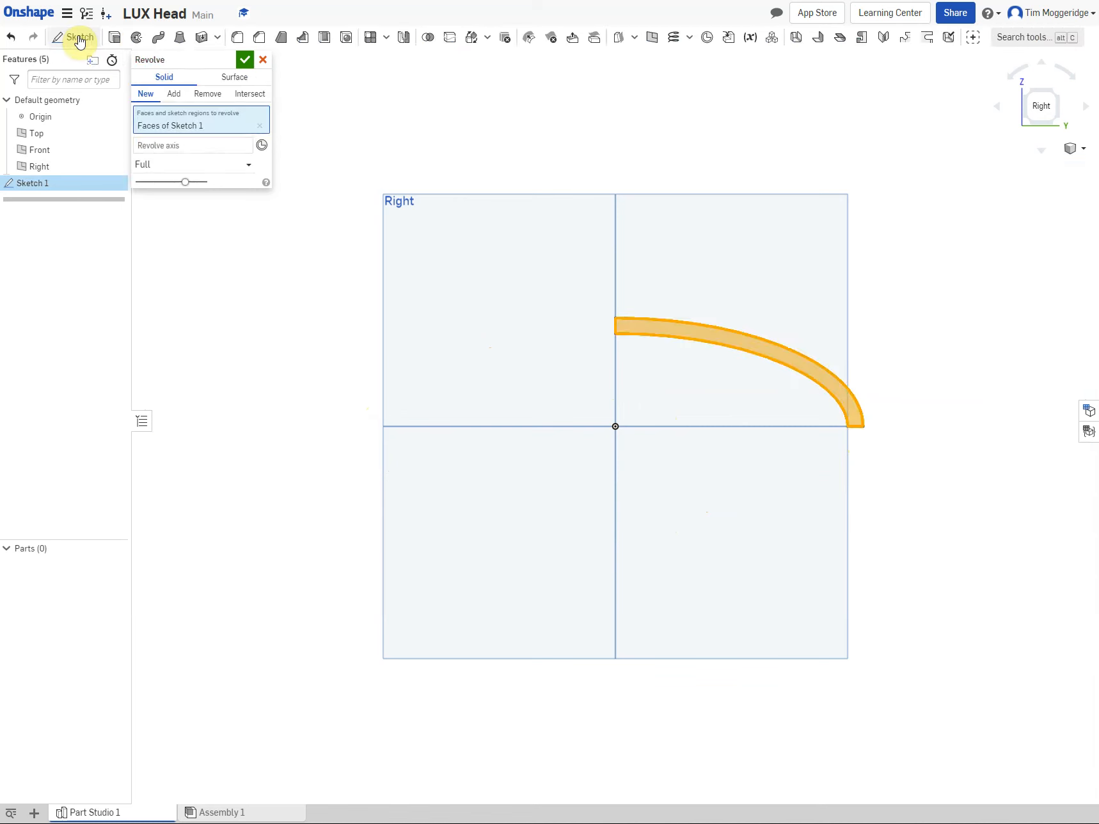
{"action": "left_click", "coordinate": [202, 147]}
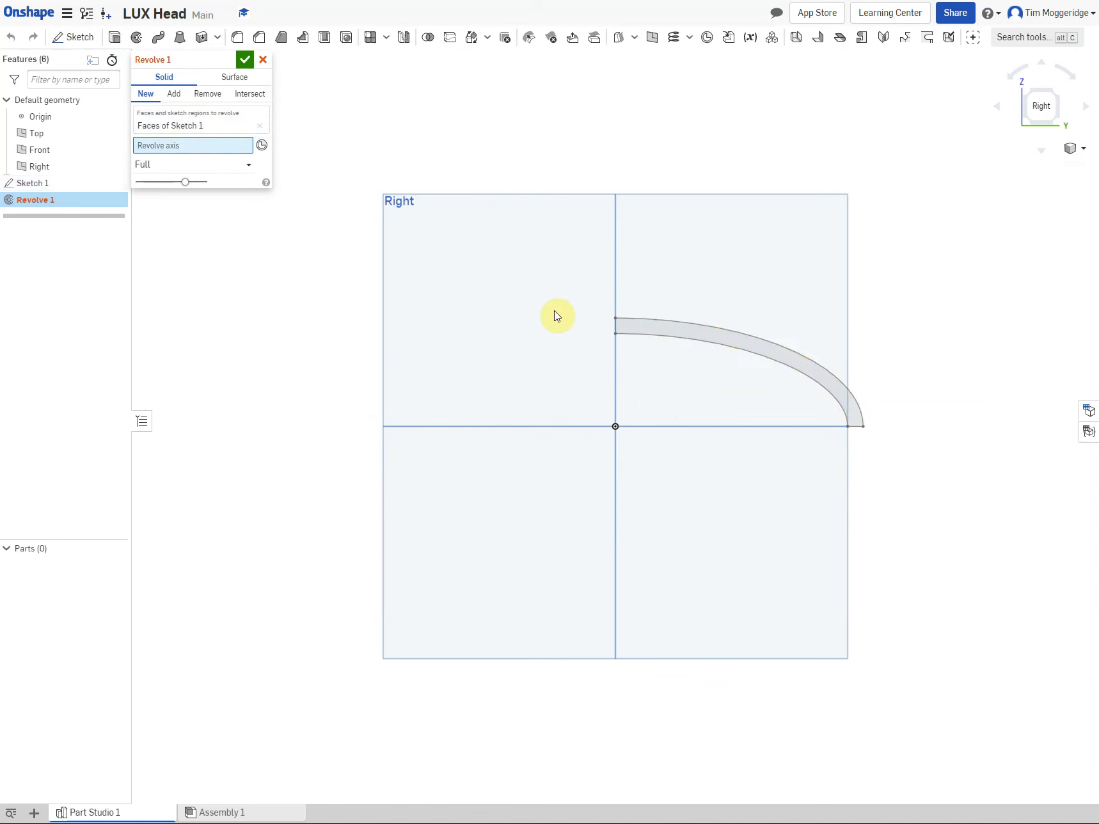
{"action": "left_click", "coordinate": [859, 428]}
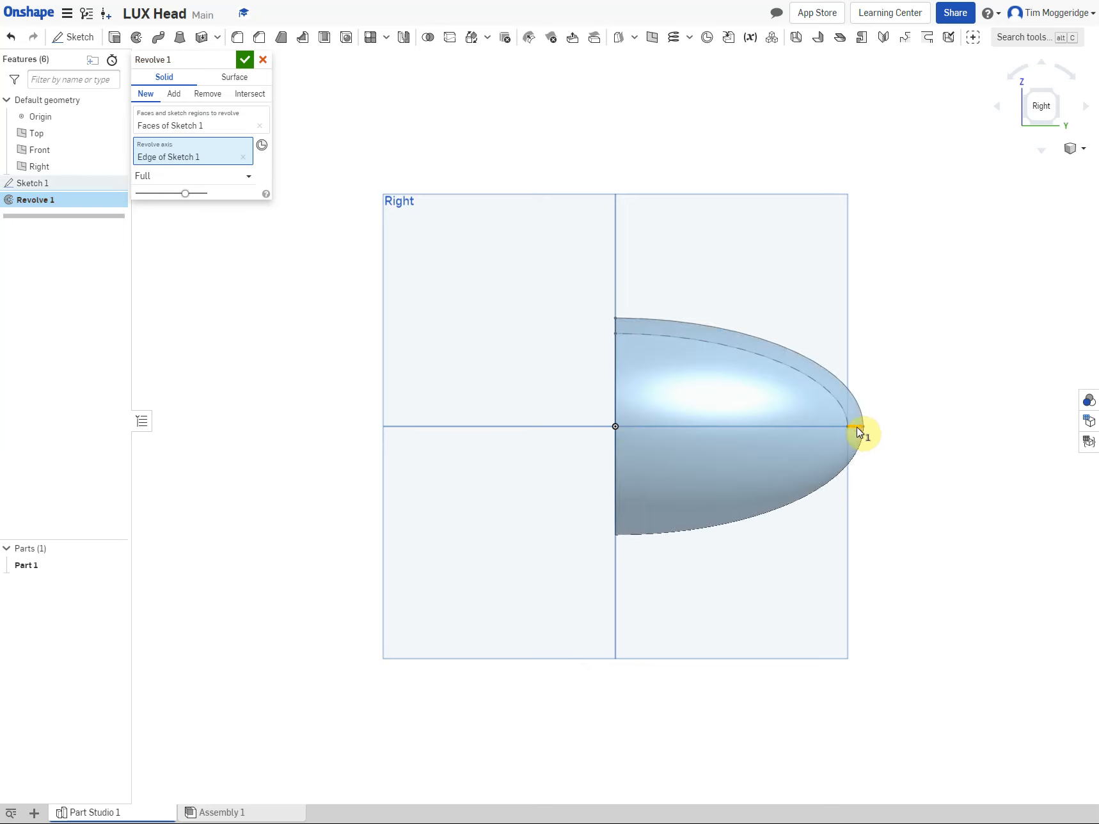
{"action": "left_click", "coordinate": [245, 59]}
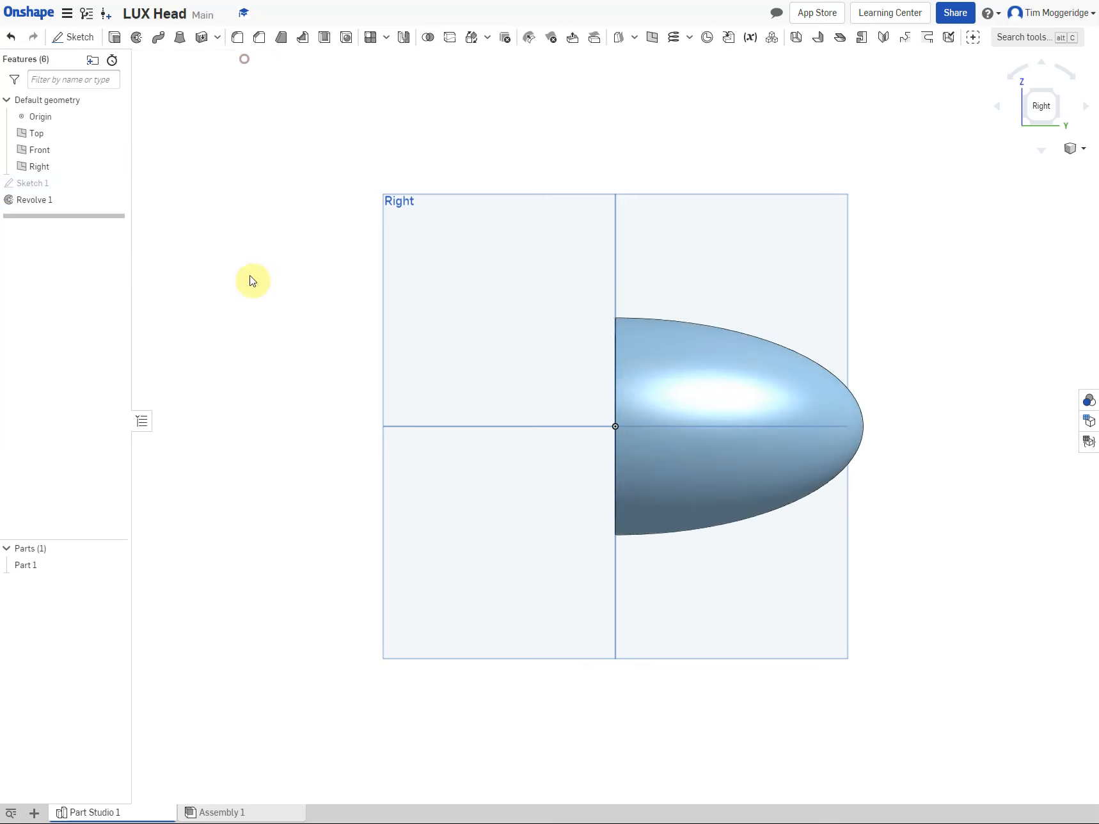
Start a new sketch on the ring-shaped face at the shell's open end, viewed normal to it.
{"action": "mouse_move", "coordinate": [258, 290]}
{"action": "right_mouse_down"}
{"action": "mouse_move", "coordinate": [296, 289]}
{"action": "mouse_move", "coordinate": [304, 302]}
{"action": "mouse_move", "coordinate": [290, 302]}
{"action": "mouse_move", "coordinate": [302, 303]}
{"action": "right_mouse_up"}
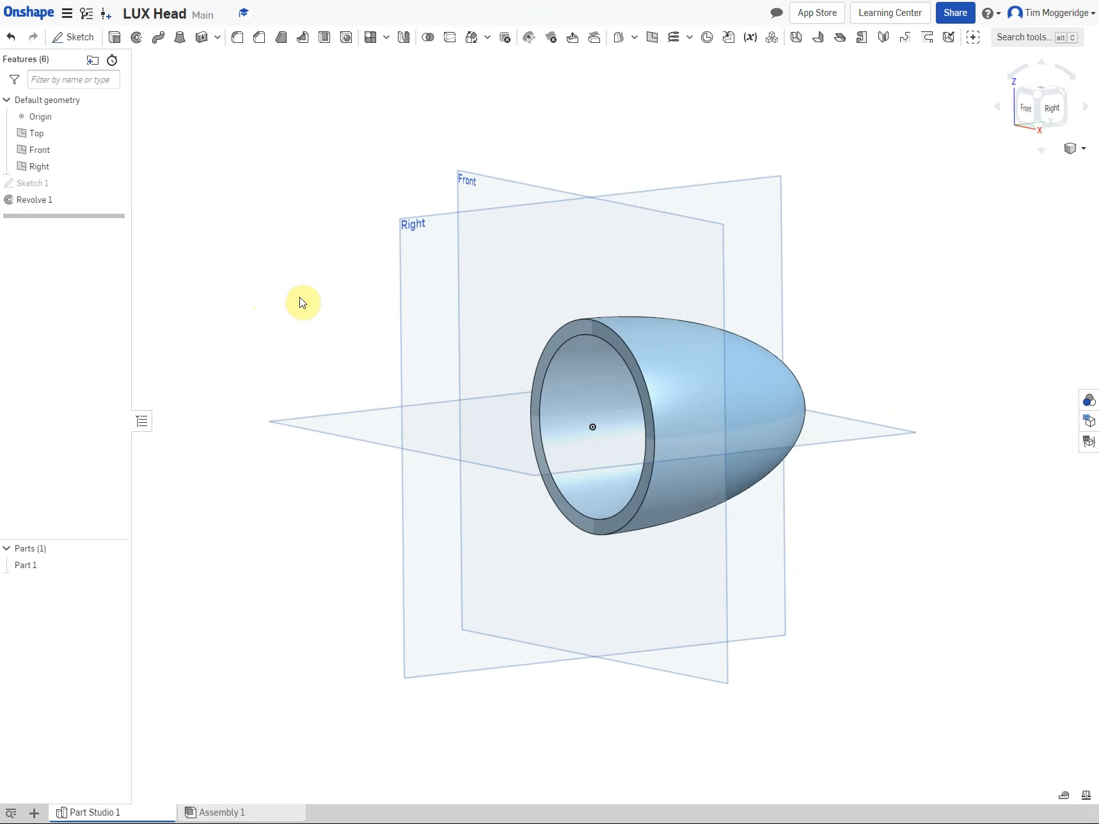
{"action": "left_click", "coordinate": [583, 333]}
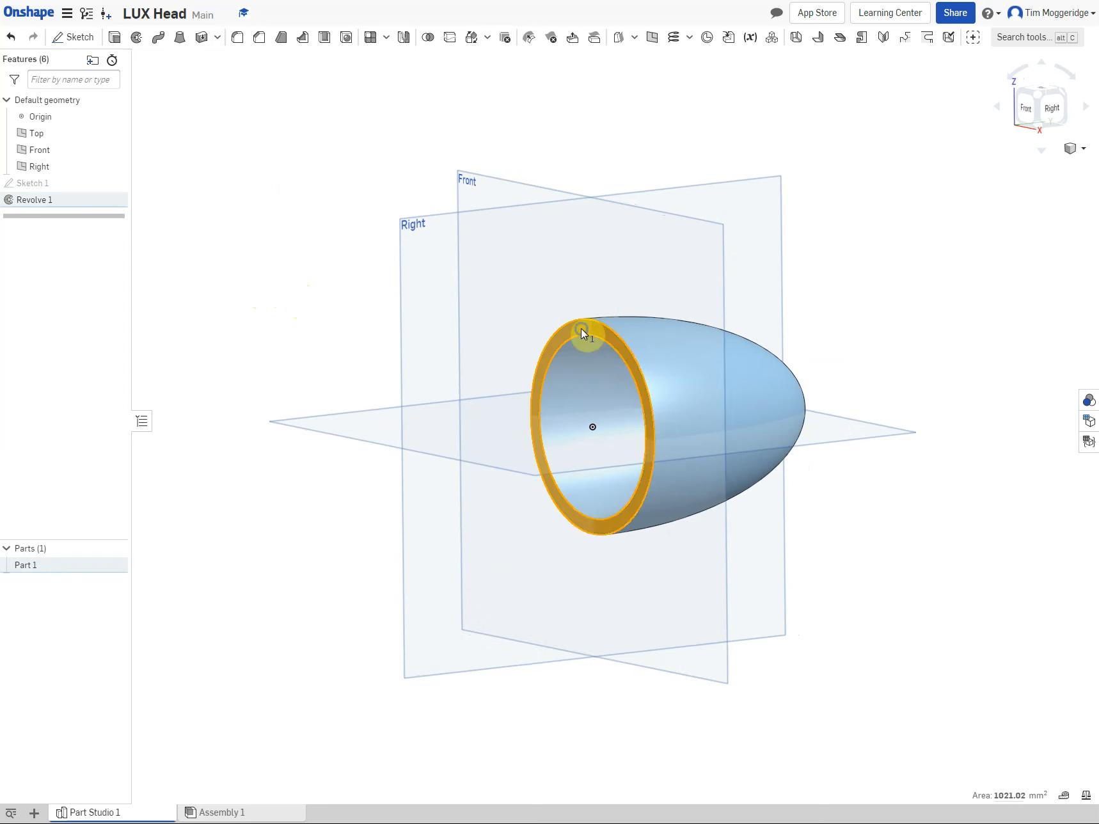
{"action": "right_click", "coordinate": [582, 333]}
{"action": "left_click", "coordinate": [616, 383]}
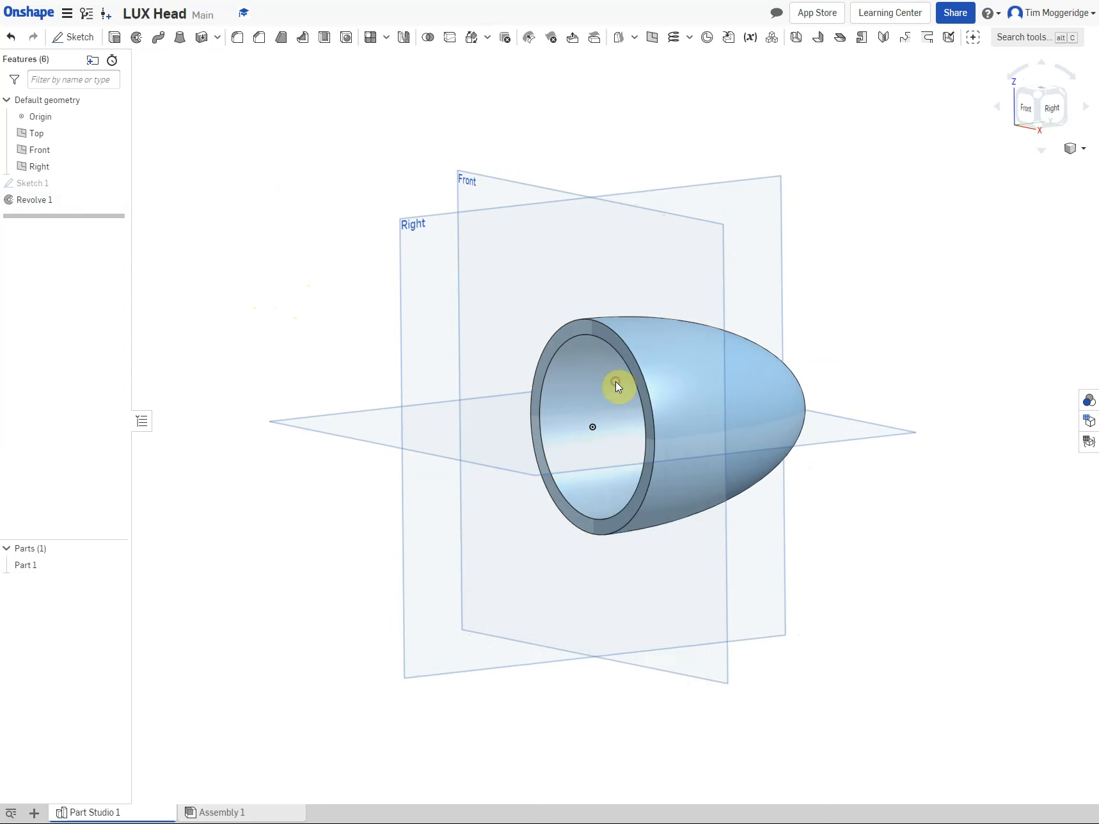
{"action": "right_click", "coordinate": [235, 314]}
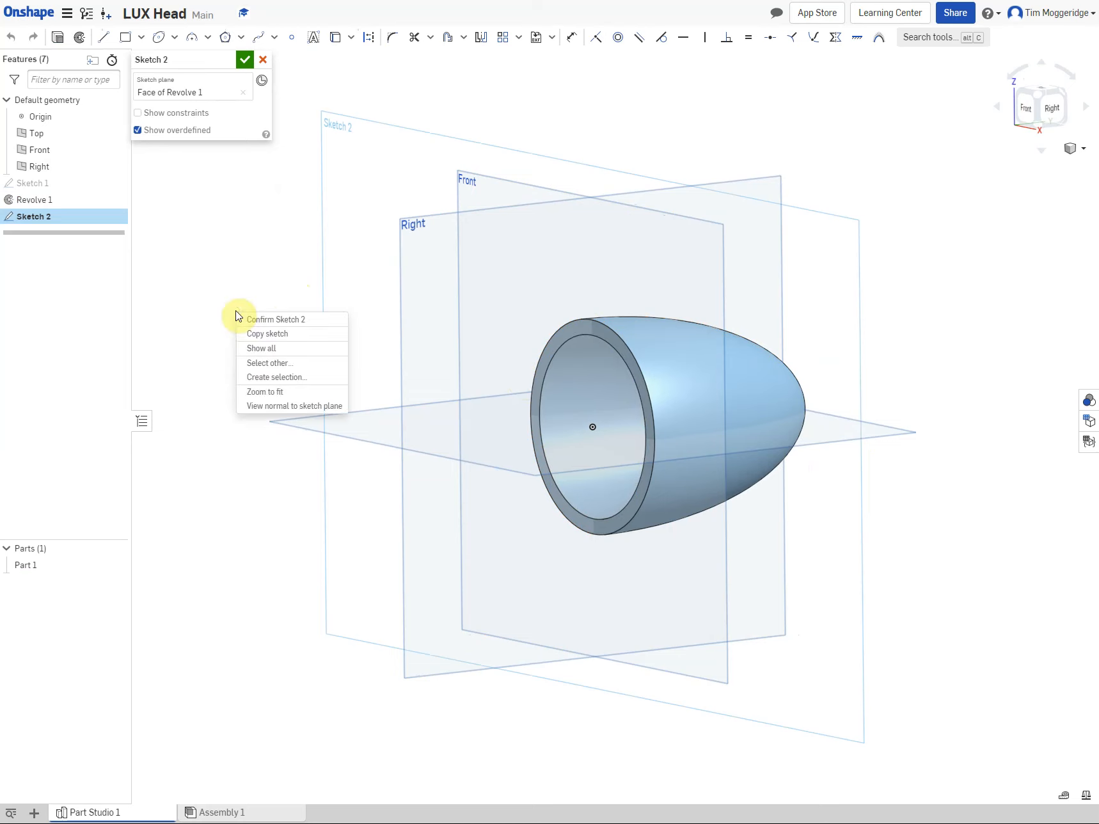
{"action": "left_click", "coordinate": [269, 407]}
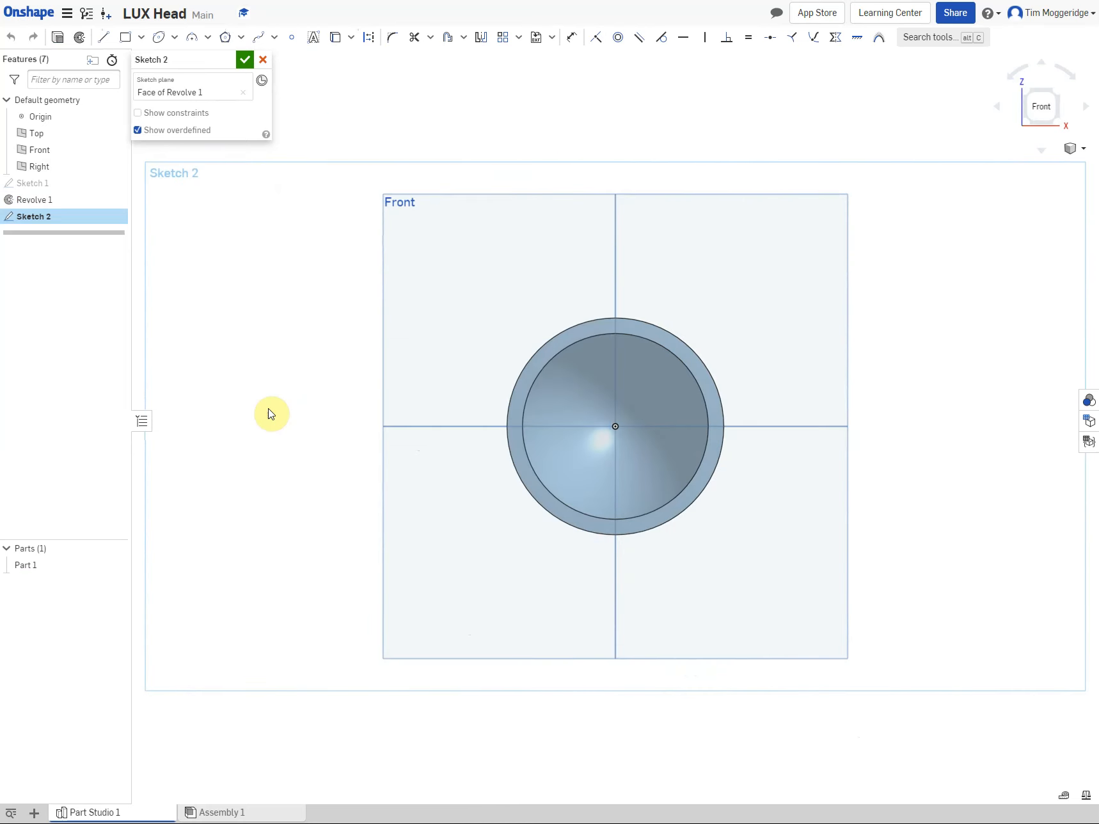
Sketch a centre-point circle about 65 mm in diameter, centred on the origin and lying within the ring-shaped face.
{"action": "left_click", "coordinate": [174, 40]}
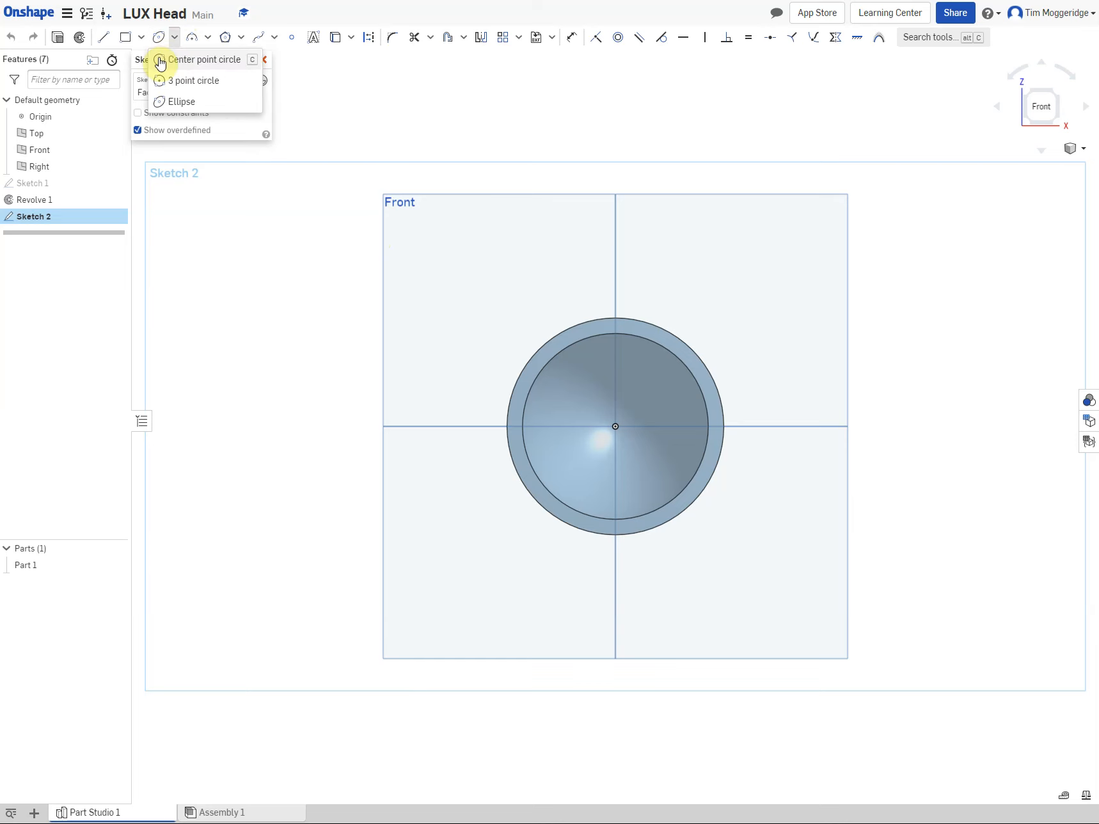
{"action": "left_click", "coordinate": [167, 63]}
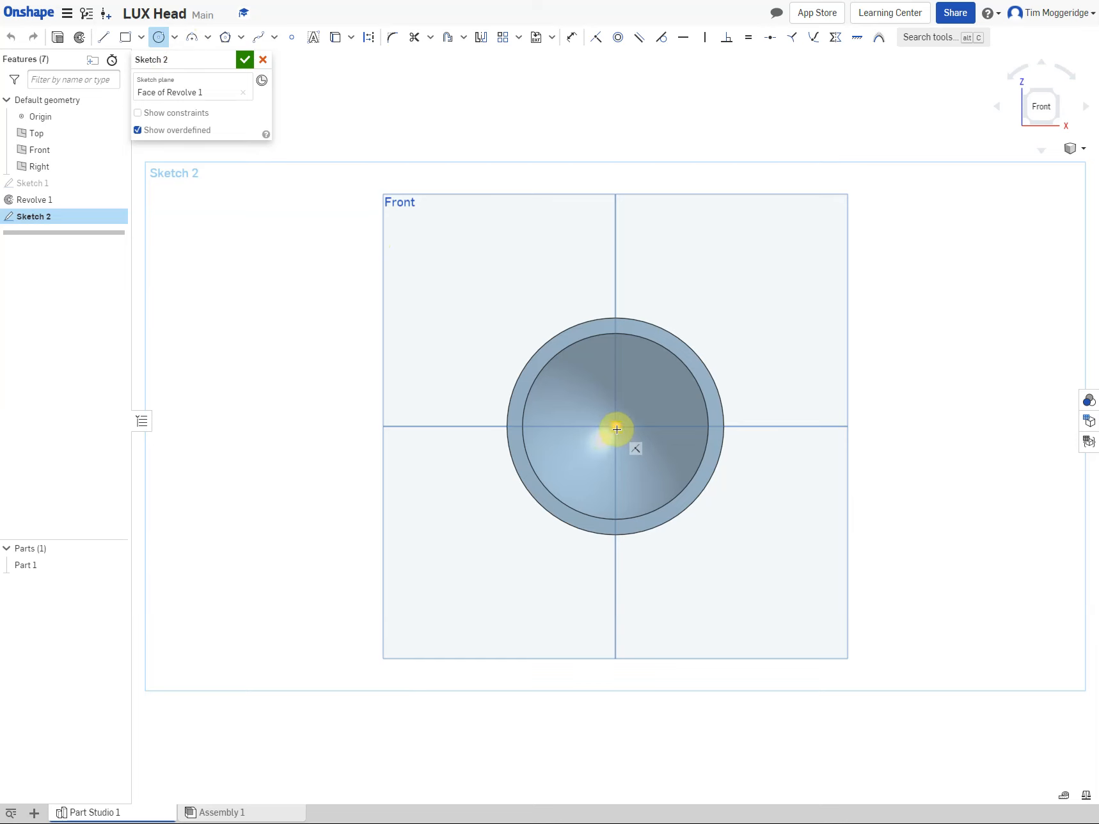
{"action": "left_click", "coordinate": [616, 427]}
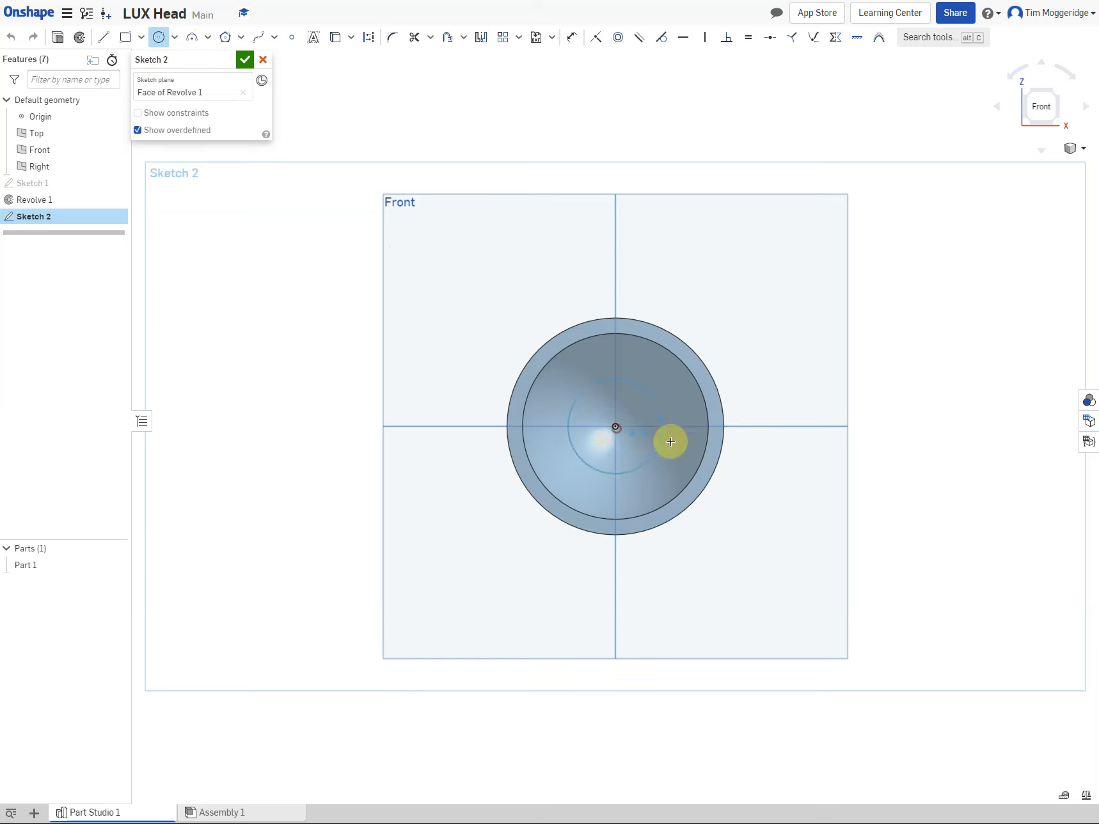
{"action": "left_click", "coordinate": [713, 450]}
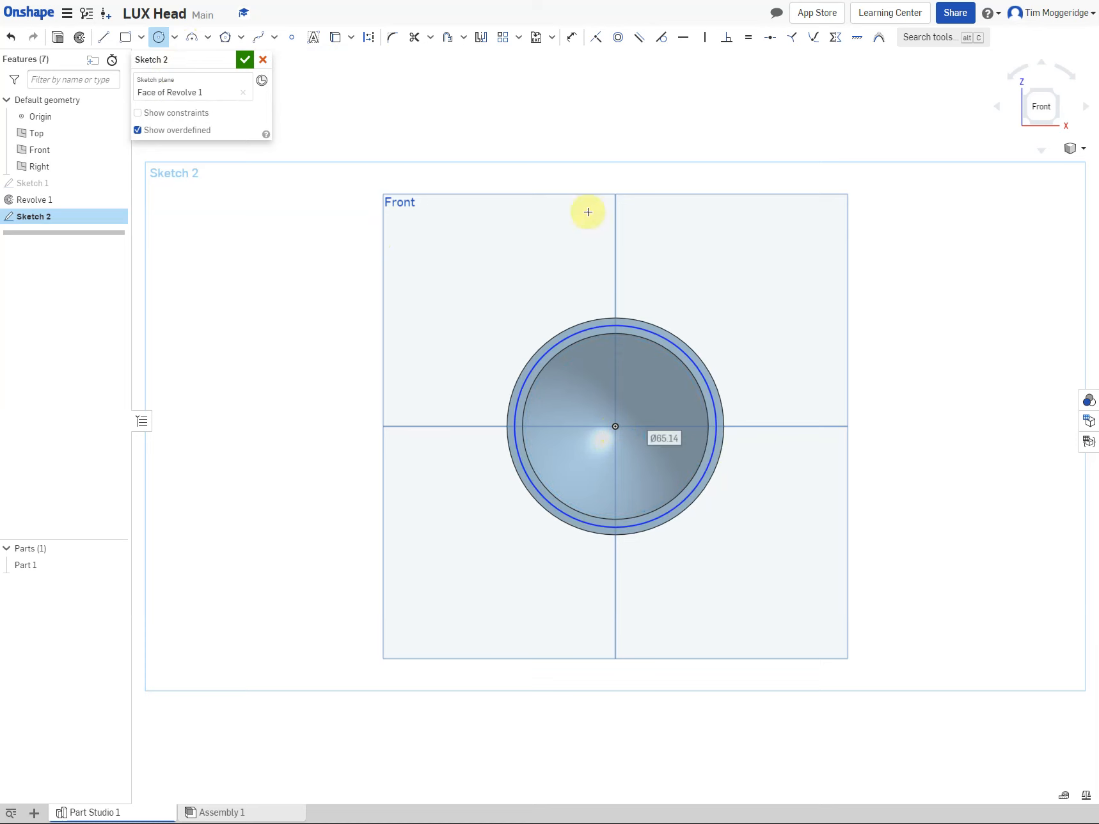
Dimension the circle's diameter and set it to 64 mm.
{"action": "left_click", "coordinate": [571, 37]}
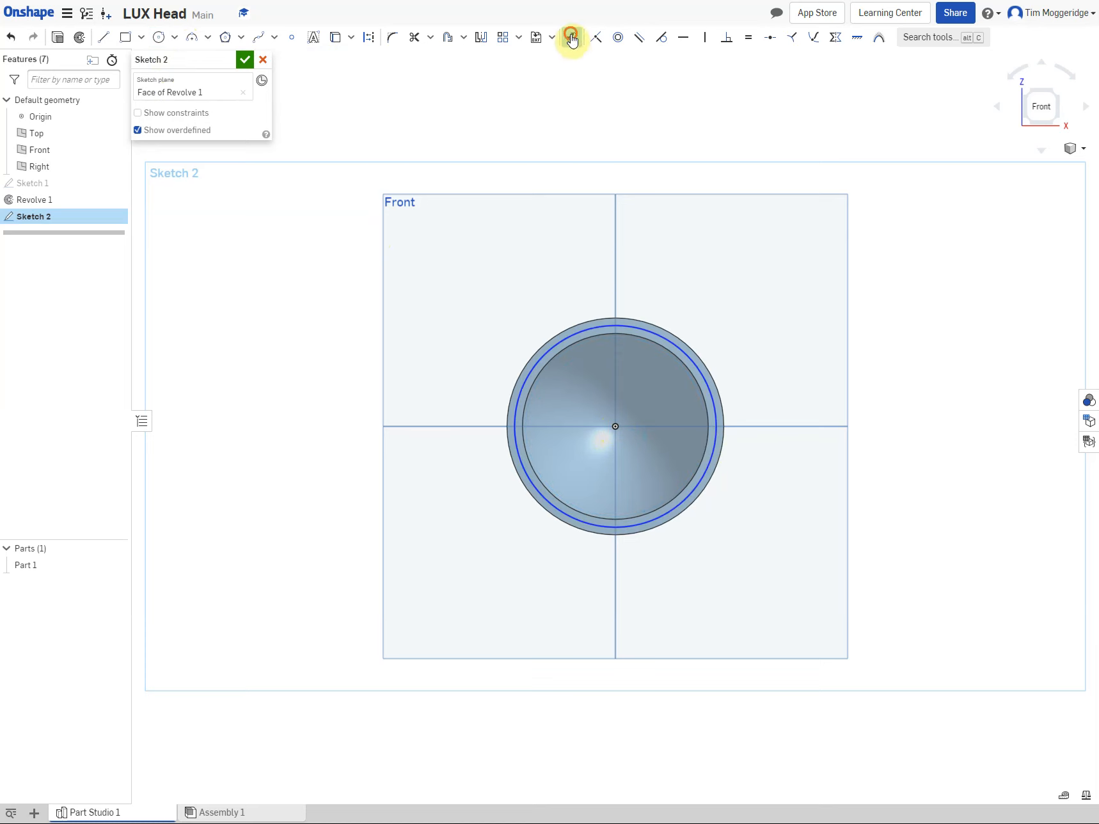
{"action": "left_click", "coordinate": [713, 376]}
{"action": "left_click", "coordinate": [880, 411]}
{"action": "type", "text": "64"}
{"action": "key", "text": "Return"}
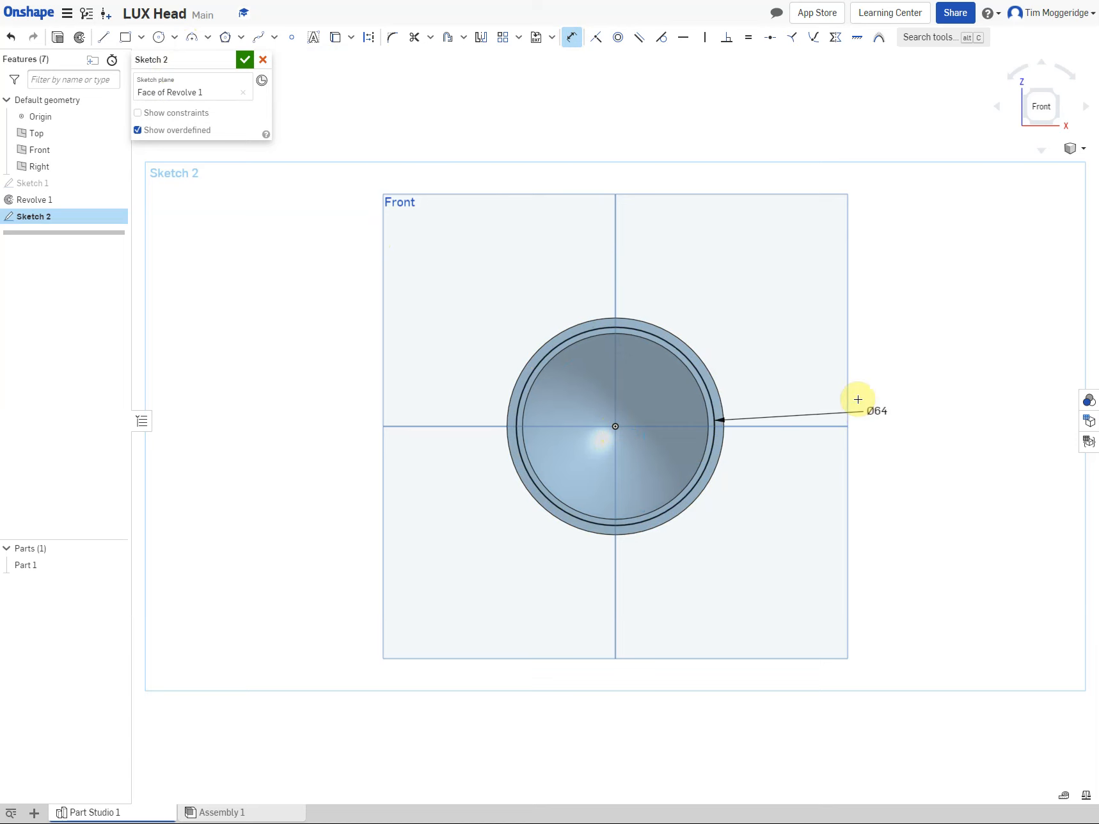
Extrude the 64 mm circle as a 3 mm deep blind cut into the shell's open end.
{"action": "left_click", "coordinate": [58, 38]}
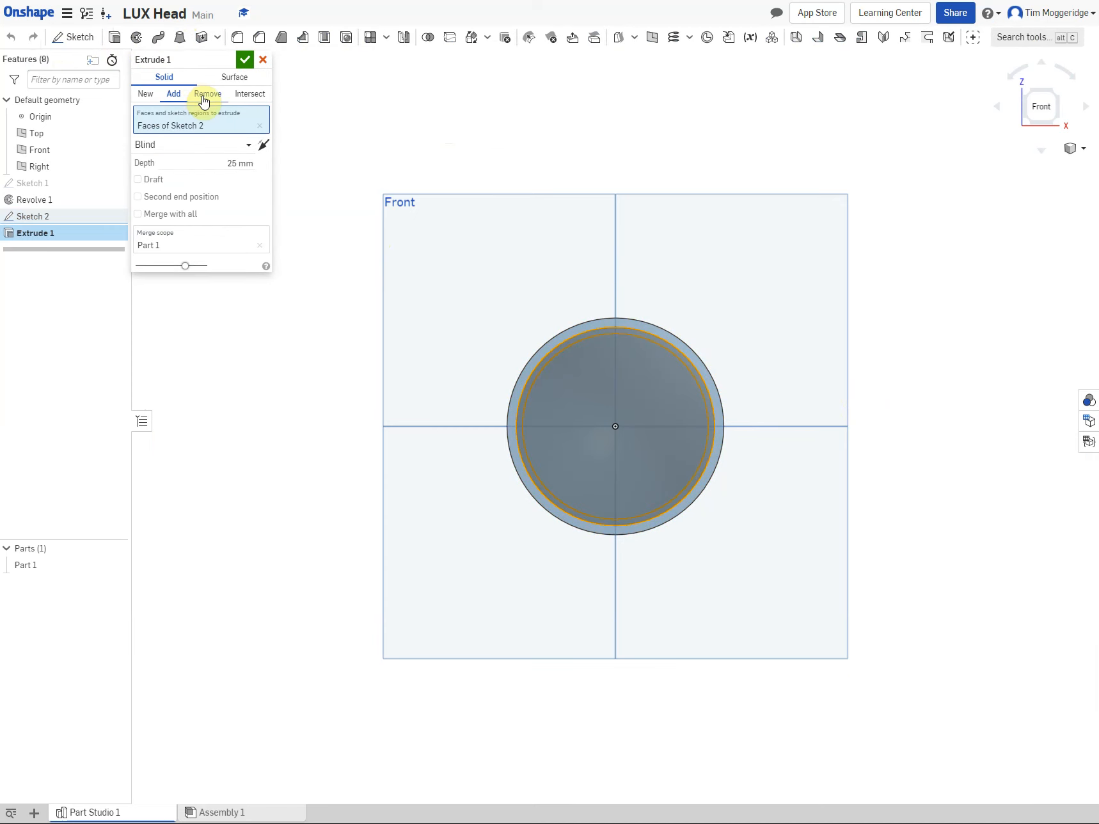
{"action": "left_click", "coordinate": [206, 94]}
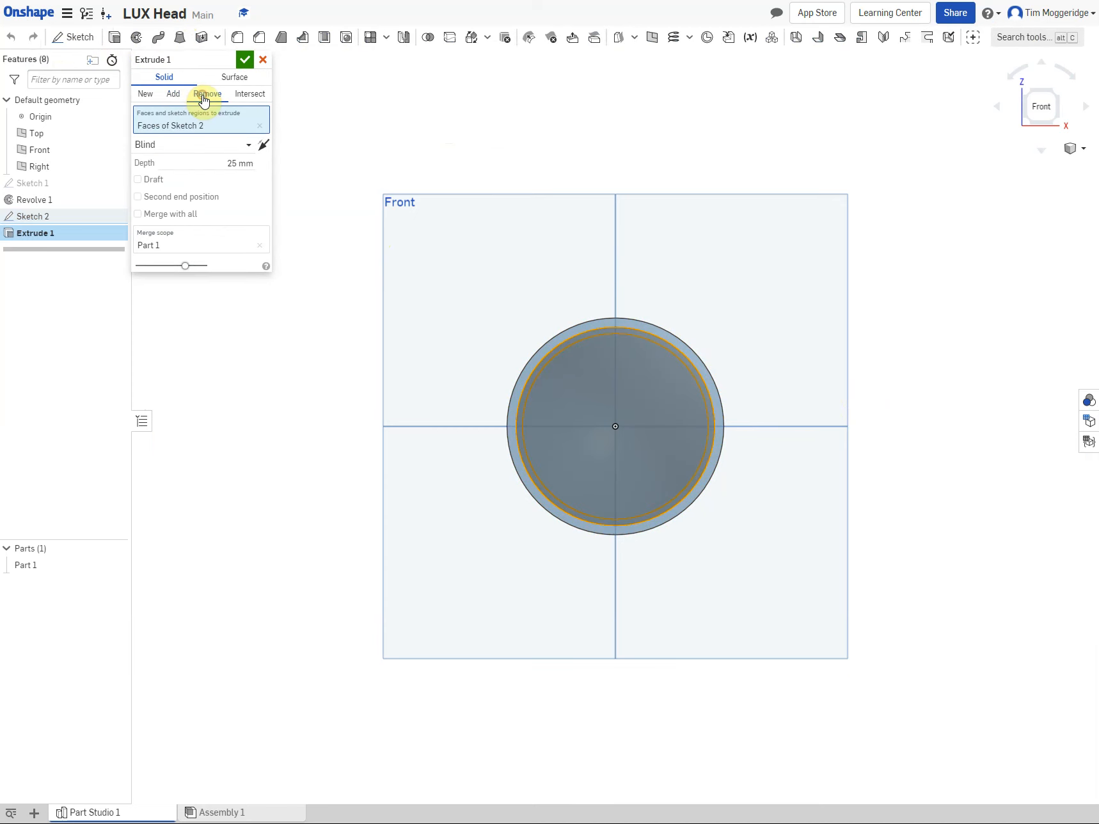
{"action": "left_click", "coordinate": [227, 164]}
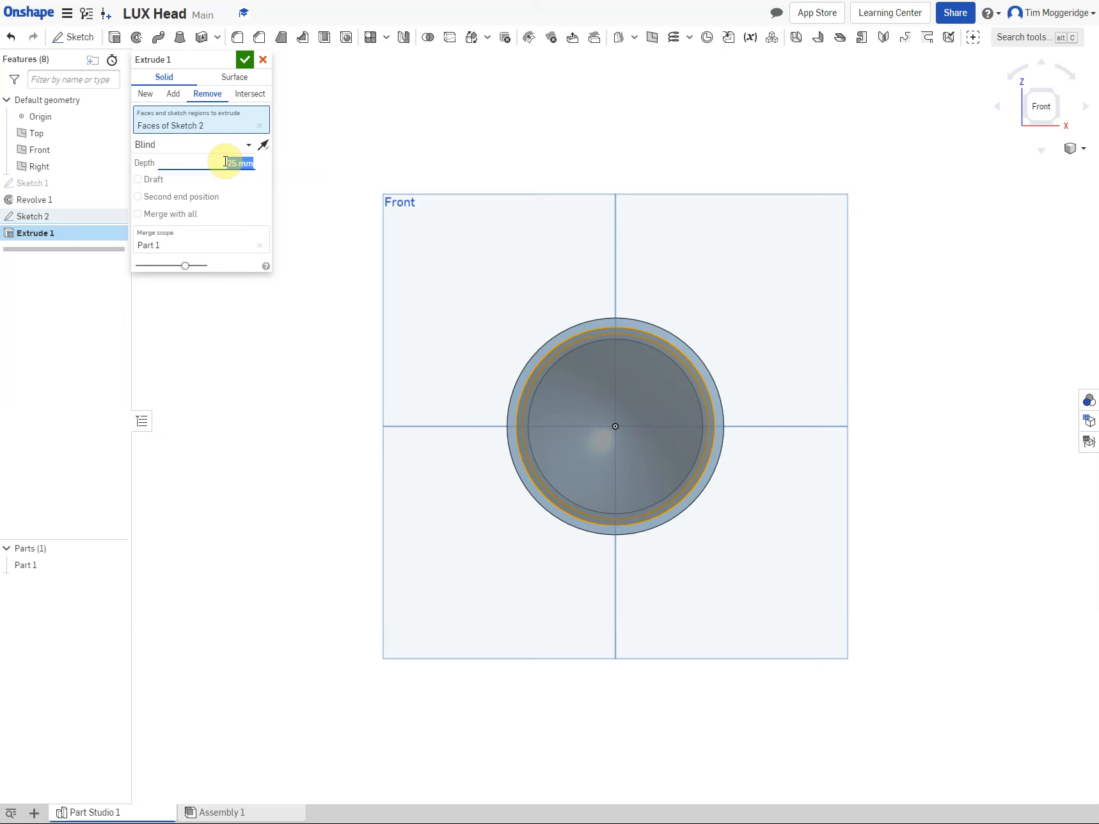
{"action": "type", "text": "3"}
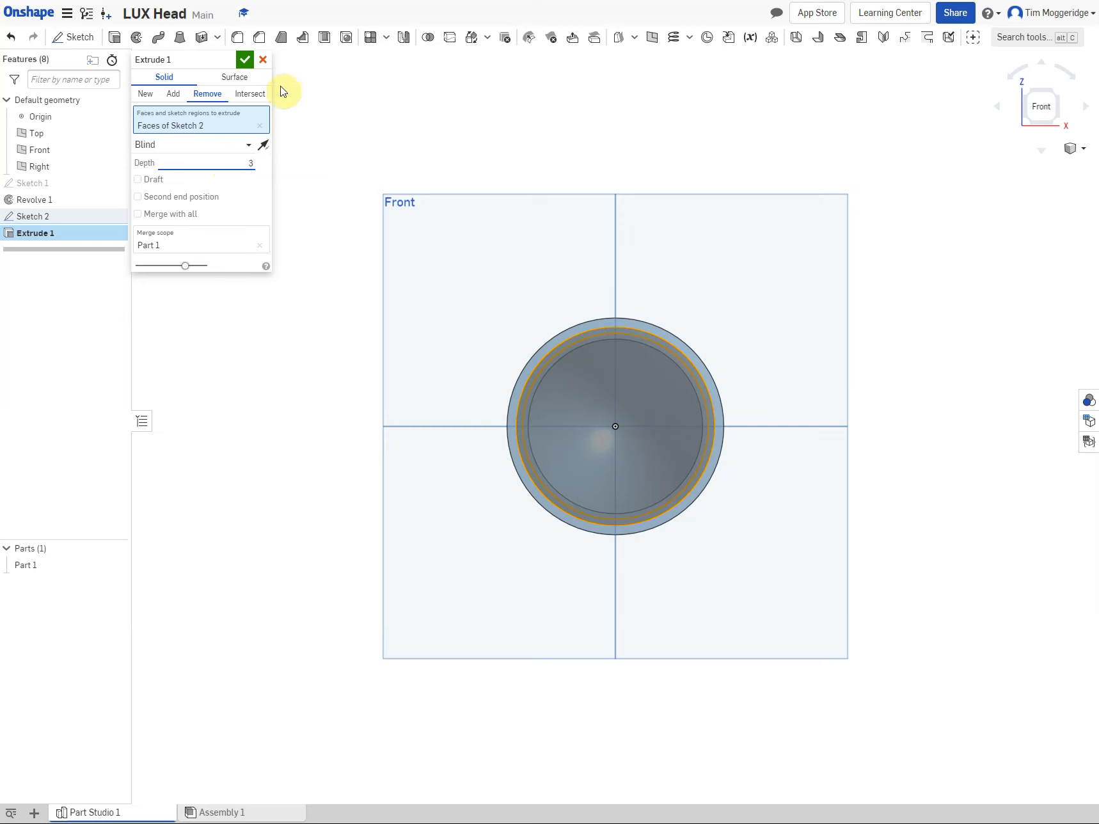
{"action": "left_click", "coordinate": [245, 61]}
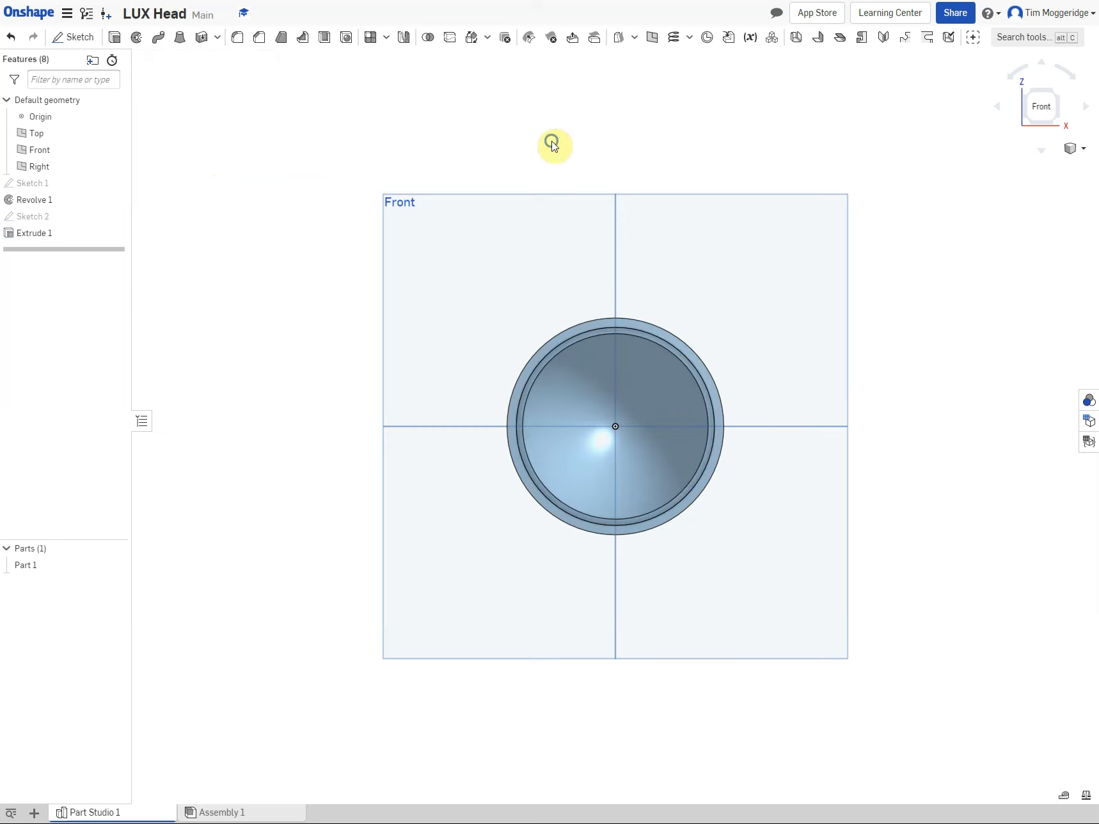
Create a plane offset 27.5 mm from the Right plane on its +X side.
{"action": "right_click_drag", "start_coordinate": [552, 141], "coordinate": [504, 163]}
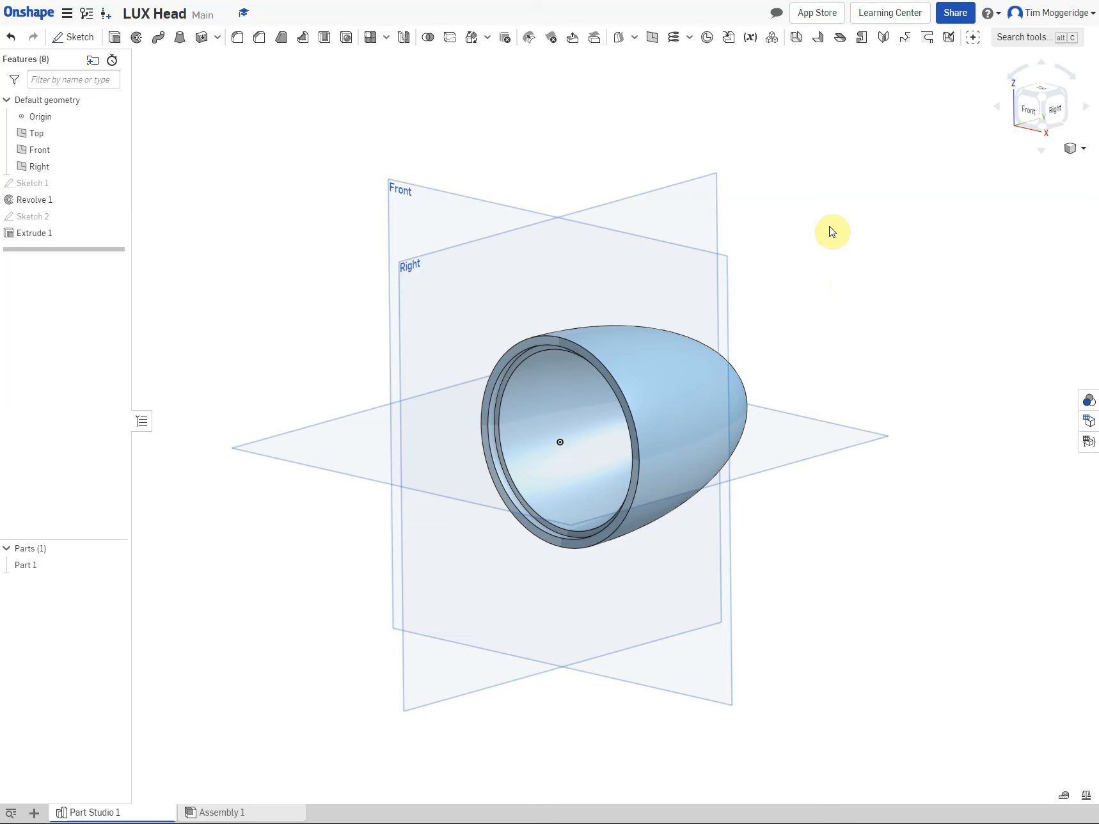
{"action": "right_click", "coordinate": [696, 198]}
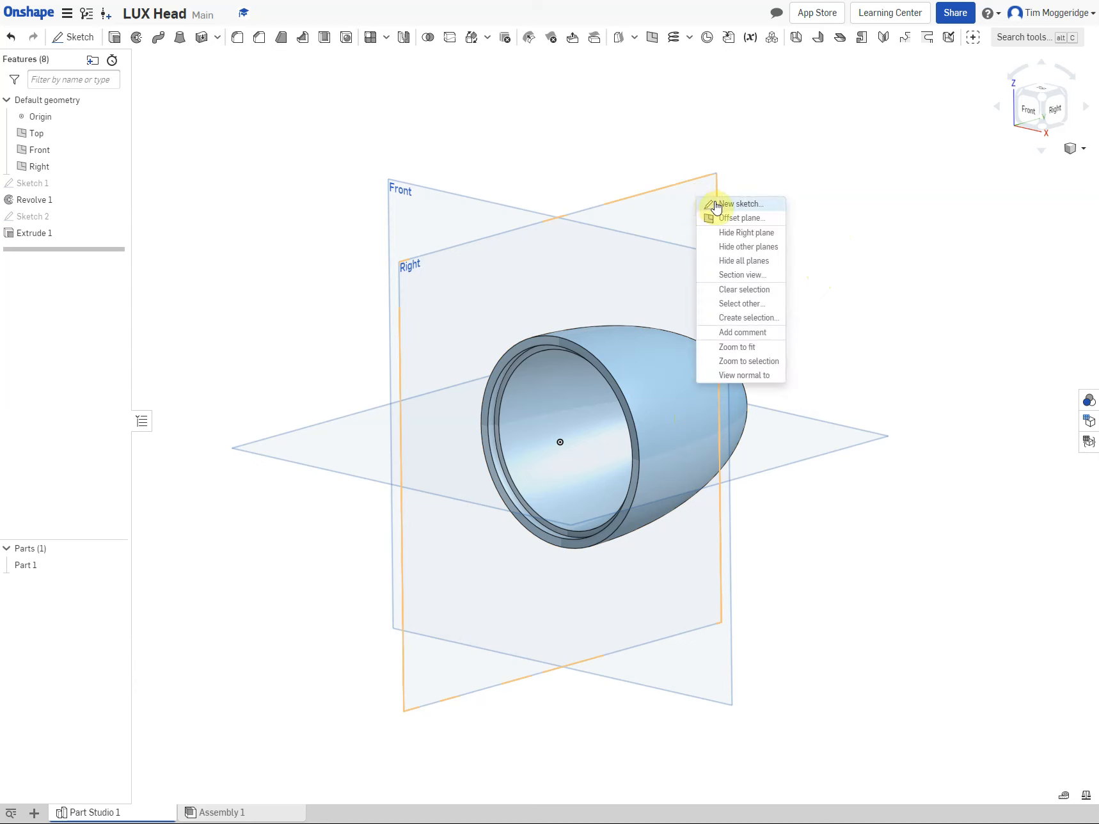
{"action": "left_click", "coordinate": [733, 219]}
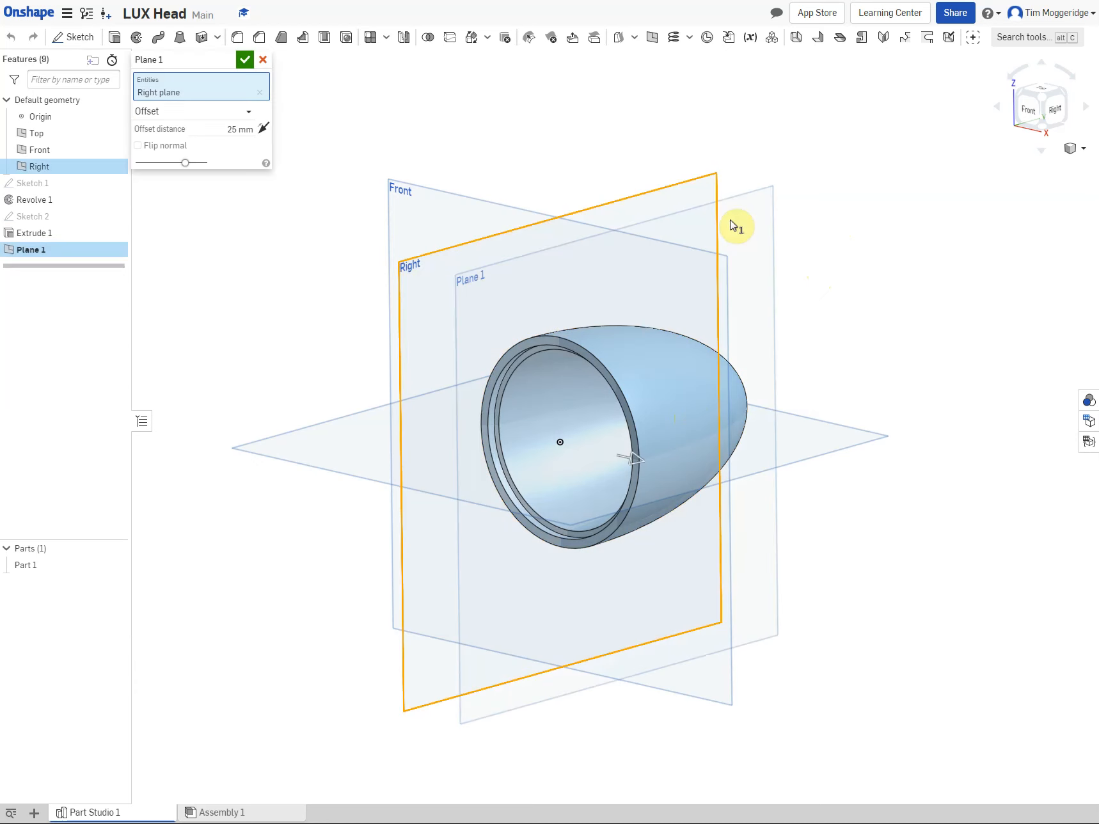
{"action": "left_click", "coordinate": [235, 126]}
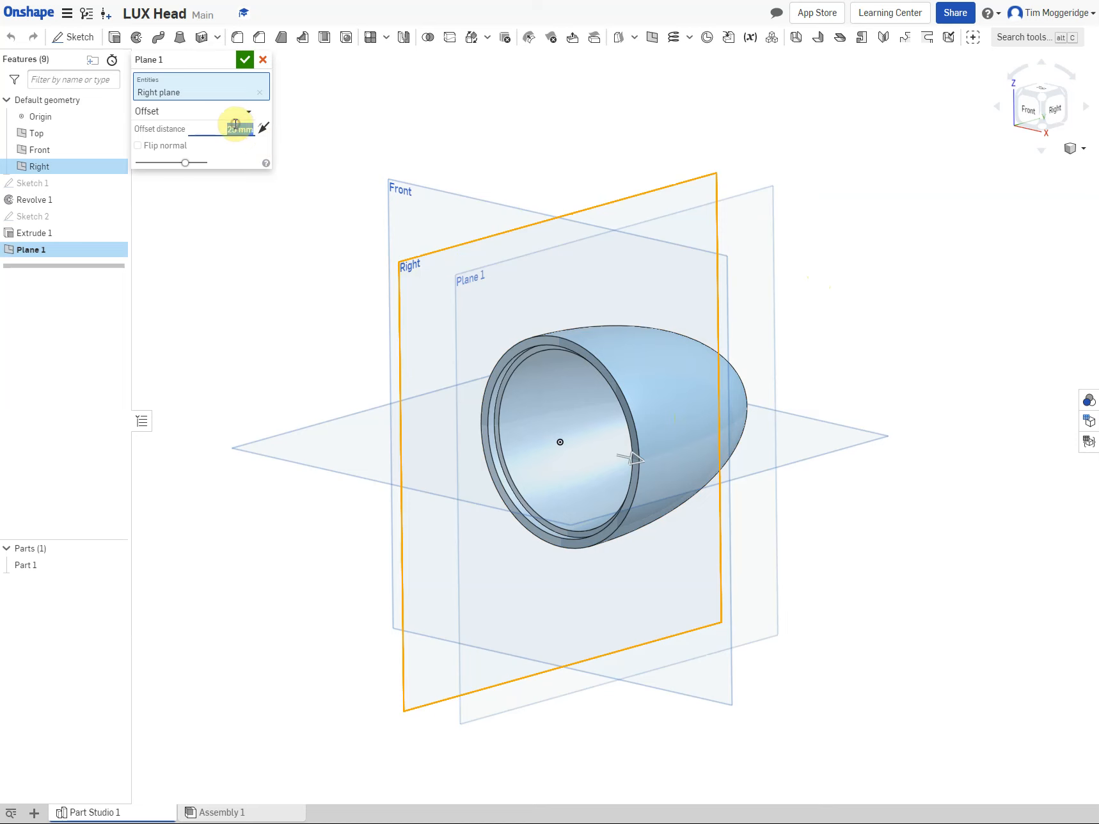
{"action": "type", "text": "27.5"}
{"action": "key", "text": "Return"}
{"action": "mouse_move", "coordinate": [453, 140]}
{"action": "right_mouse_down"}
{"action": "mouse_move", "coordinate": [496, 144]}
{"action": "mouse_move", "coordinate": [466, 142]}
{"action": "right_mouse_up"}
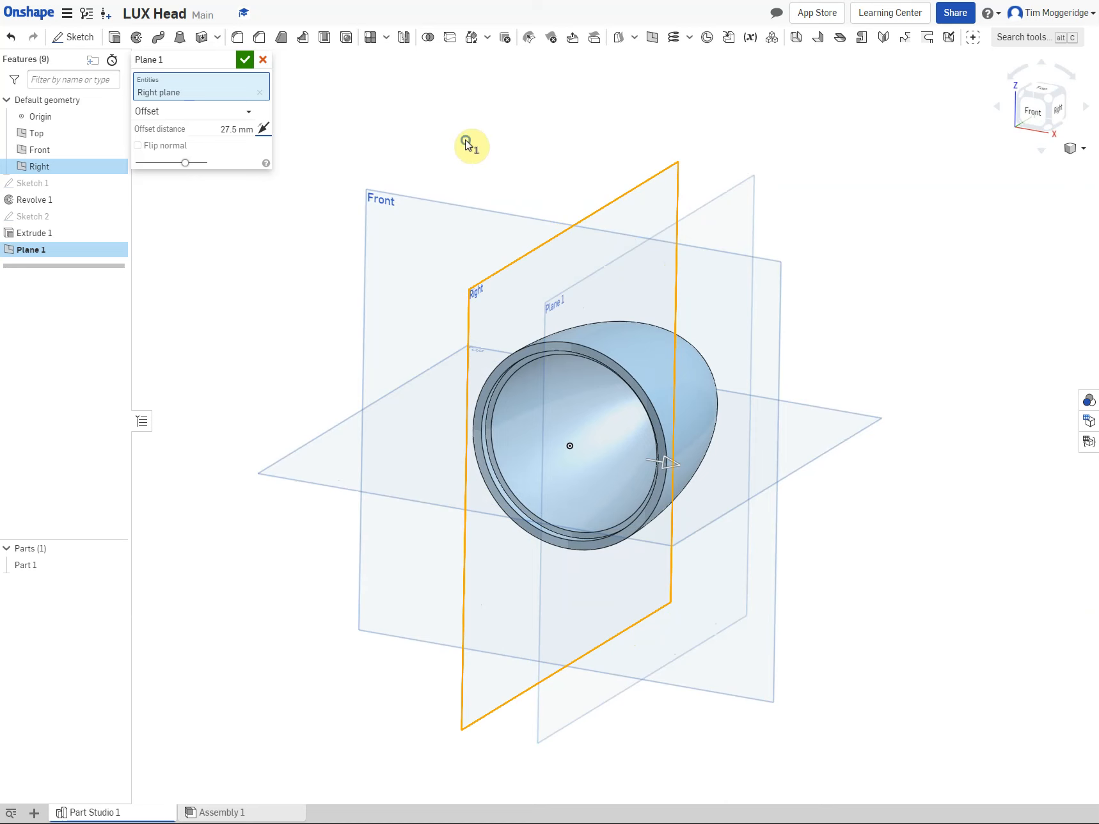
{"action": "left_click", "coordinate": [263, 130]}
{"action": "left_click", "coordinate": [243, 60]}
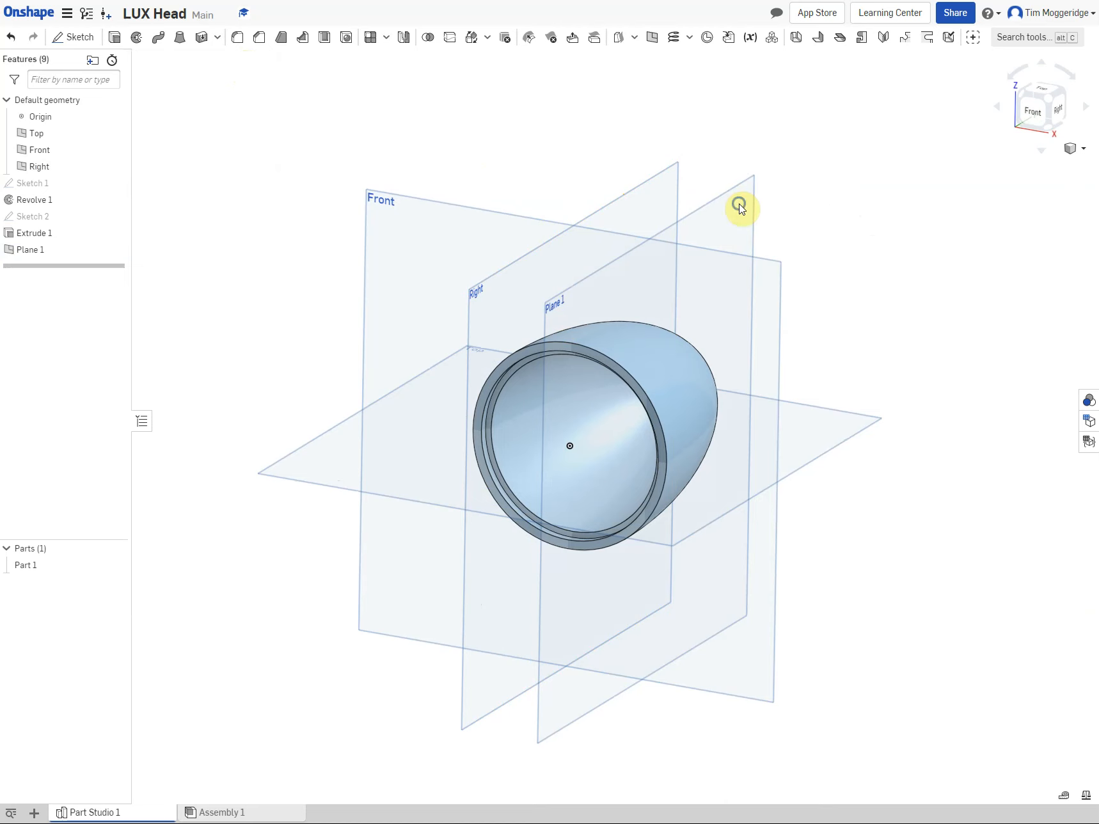
Start a new sketch on the offset plane, viewed normal to it.
{"action": "right_click", "coordinate": [740, 209]}
{"action": "left_click", "coordinate": [772, 229]}
{"action": "right_click", "coordinate": [913, 277]}
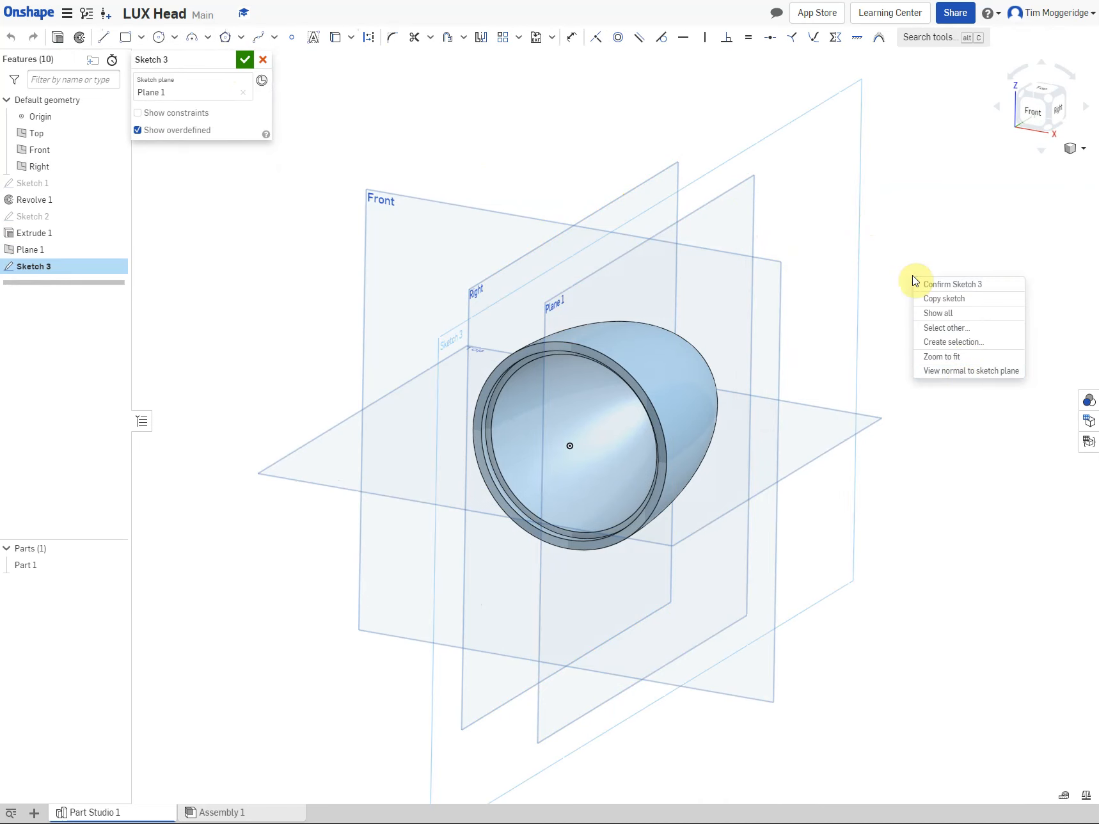
{"action": "left_click", "coordinate": [964, 378]}
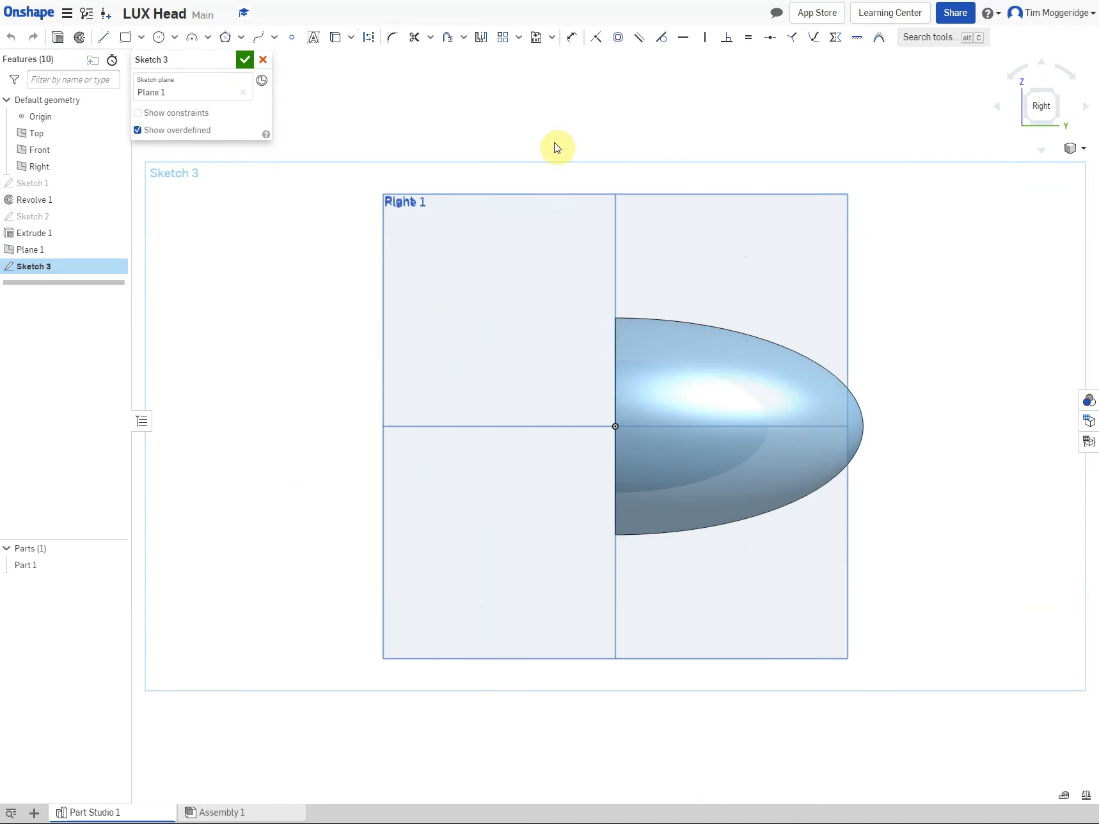
Sketch a circle on the horizontal axis near the shell's closed end and set its diameter to 20 mm.
{"action": "left_click", "coordinate": [160, 39]}
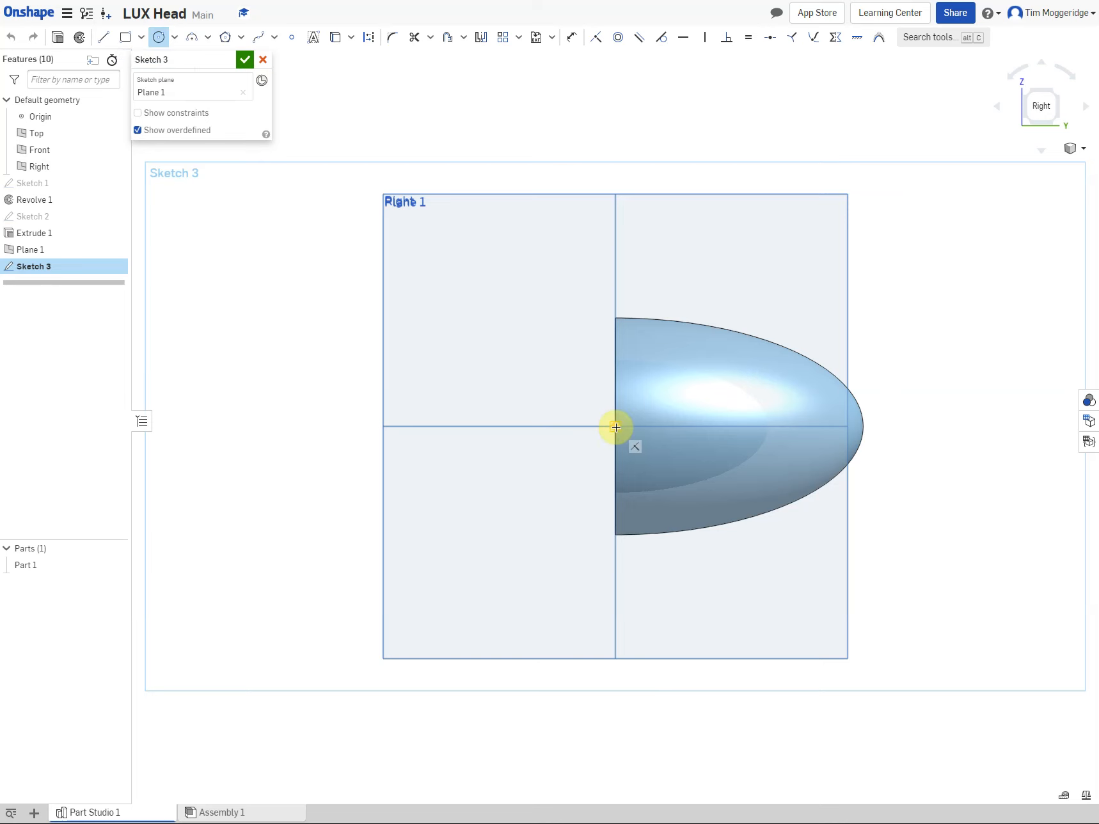
{"action": "left_click", "coordinate": [803, 425]}
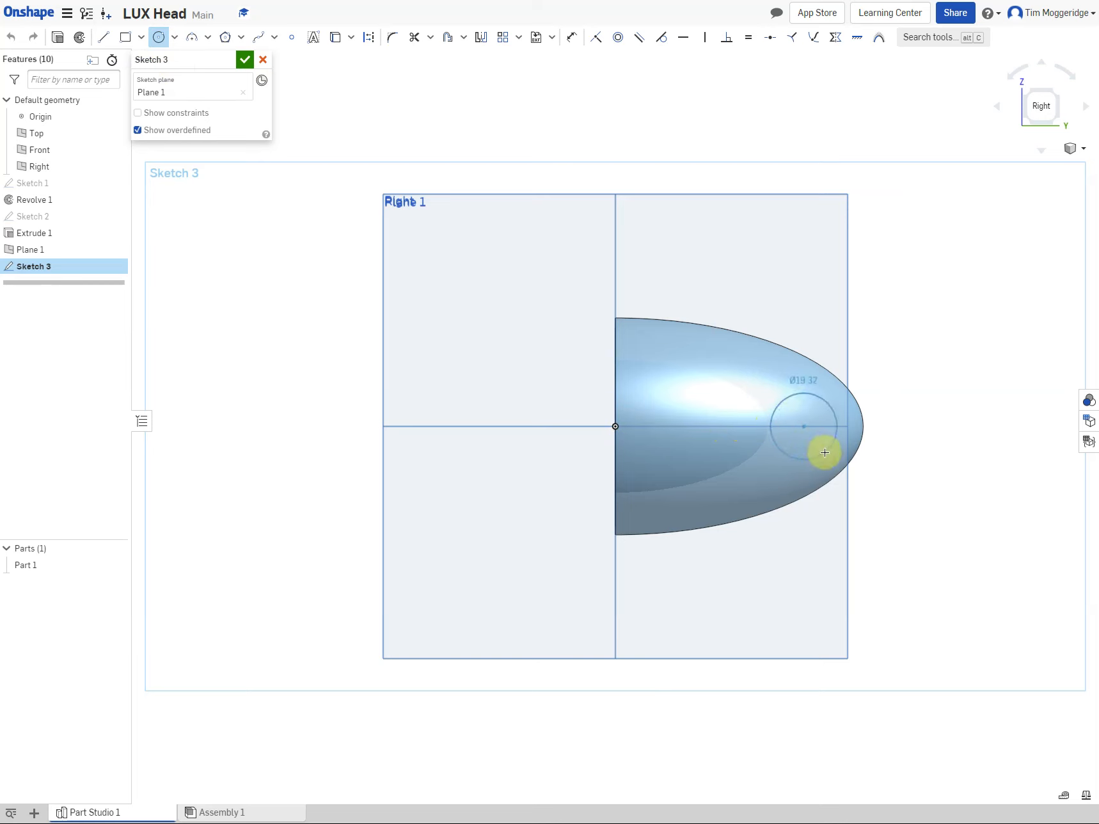
{"action": "left_click", "coordinate": [826, 449]}
{"action": "left_click", "coordinate": [572, 38]}
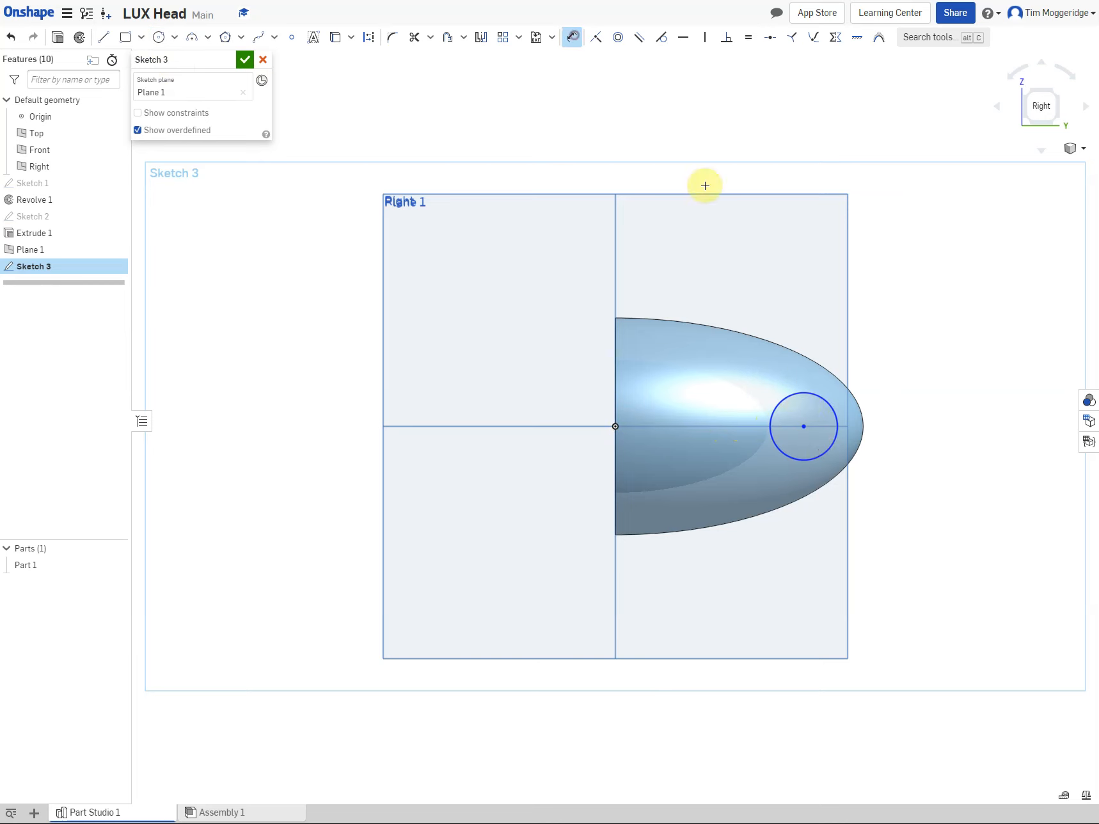
{"action": "left_click", "coordinate": [826, 400]}
{"action": "left_click", "coordinate": [916, 358]}
{"action": "type", "text": "20"}
{"action": "key", "text": "Return"}
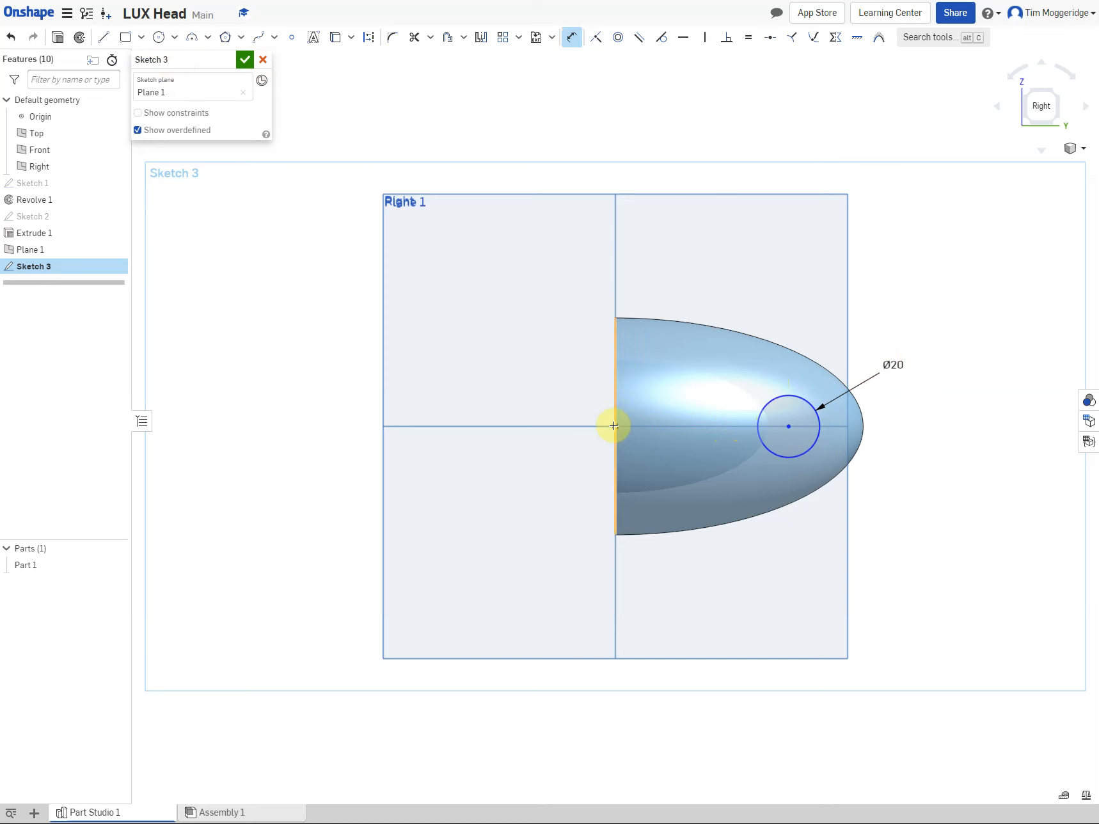
Dimension the horizontal distance from the origin to the small circle's centre and set it to 60 mm.
{"action": "left_click", "coordinate": [616, 427]}
{"action": "left_click", "coordinate": [788, 439]}
{"action": "left_click", "coordinate": [695, 579]}
{"action": "type", "text": "60"}
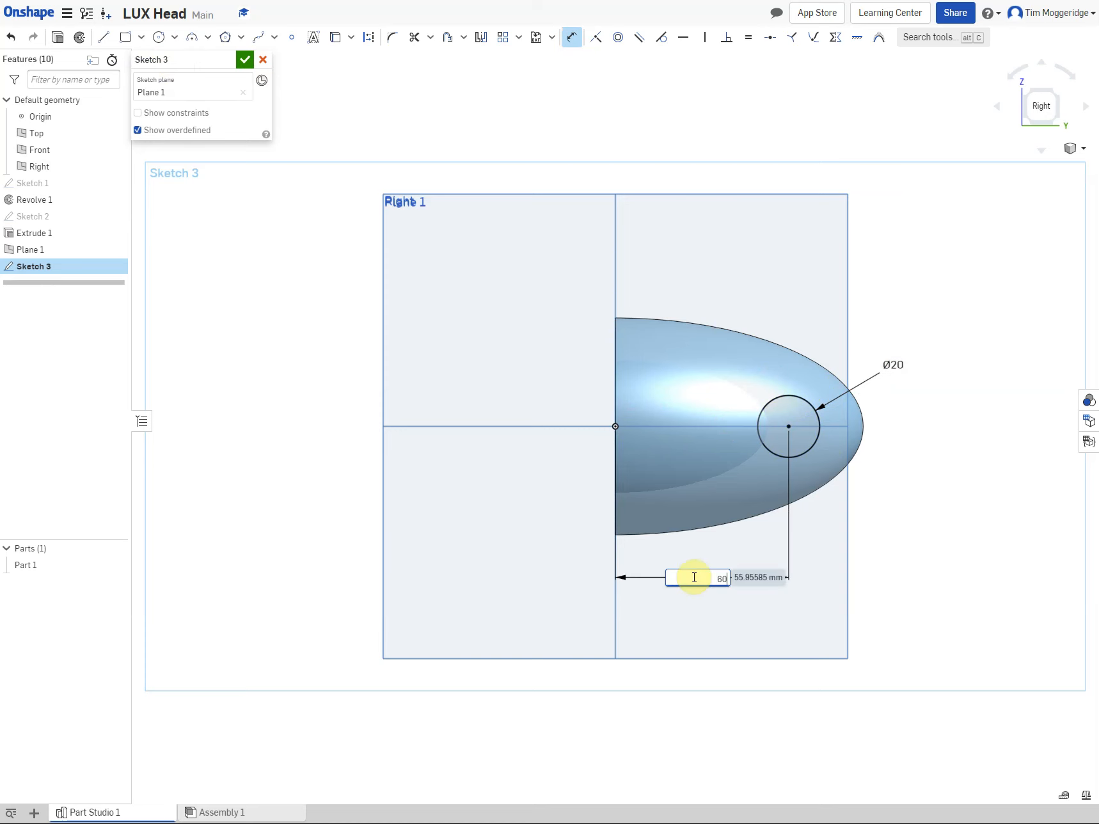
{"action": "key", "text": "Return"}
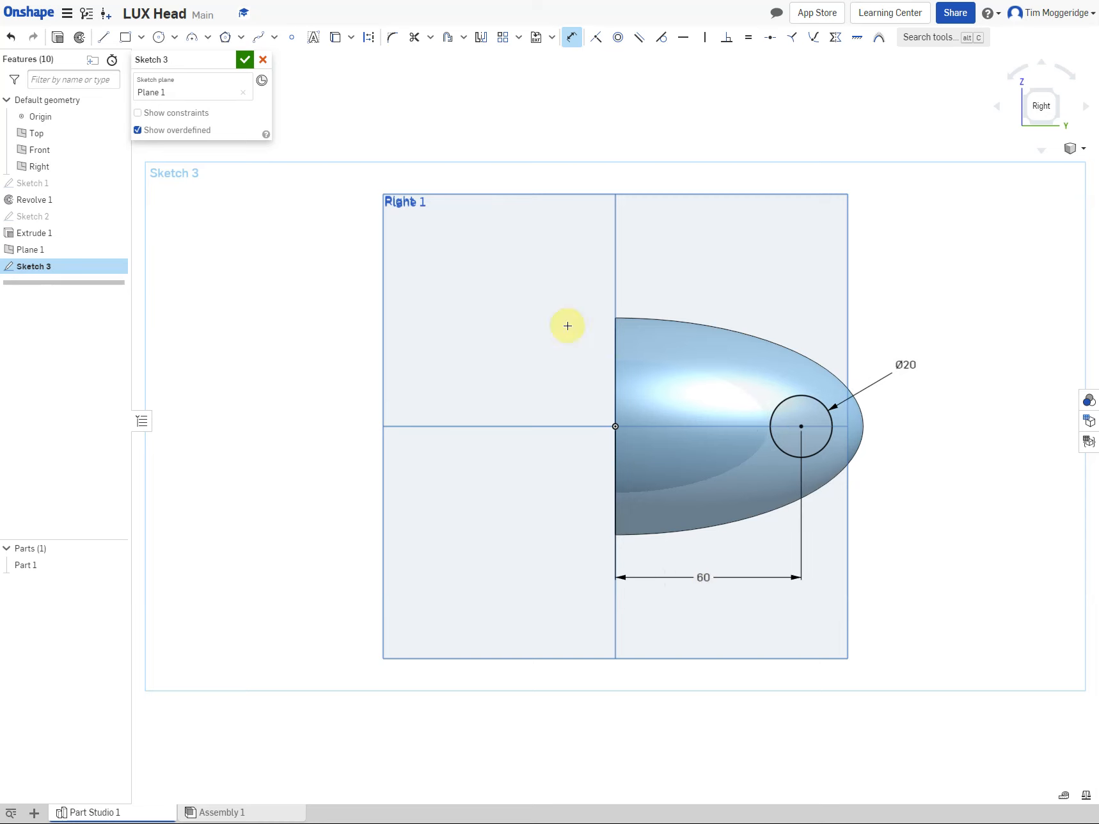
Extrude the 20 mm circle as a new solid with the Up to next end condition, directed towards the shell.
{"action": "left_click", "coordinate": [55, 39]}
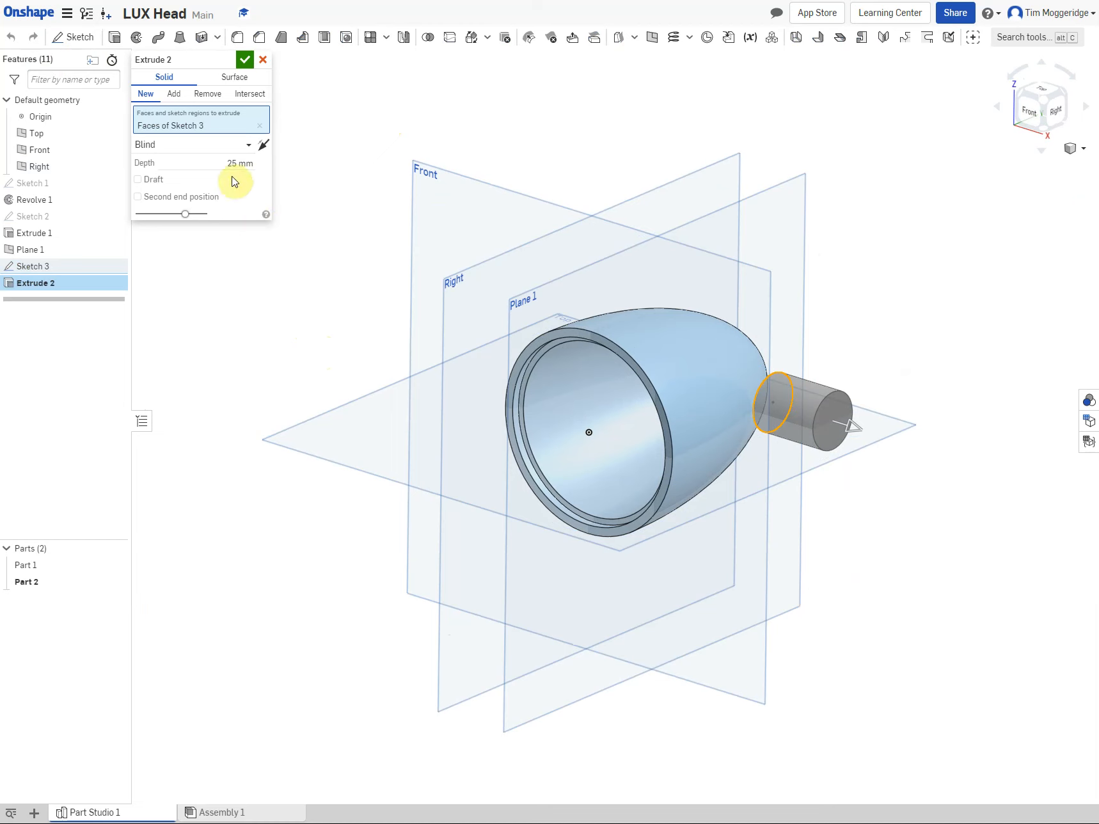
{"action": "left_click", "coordinate": [248, 145]}
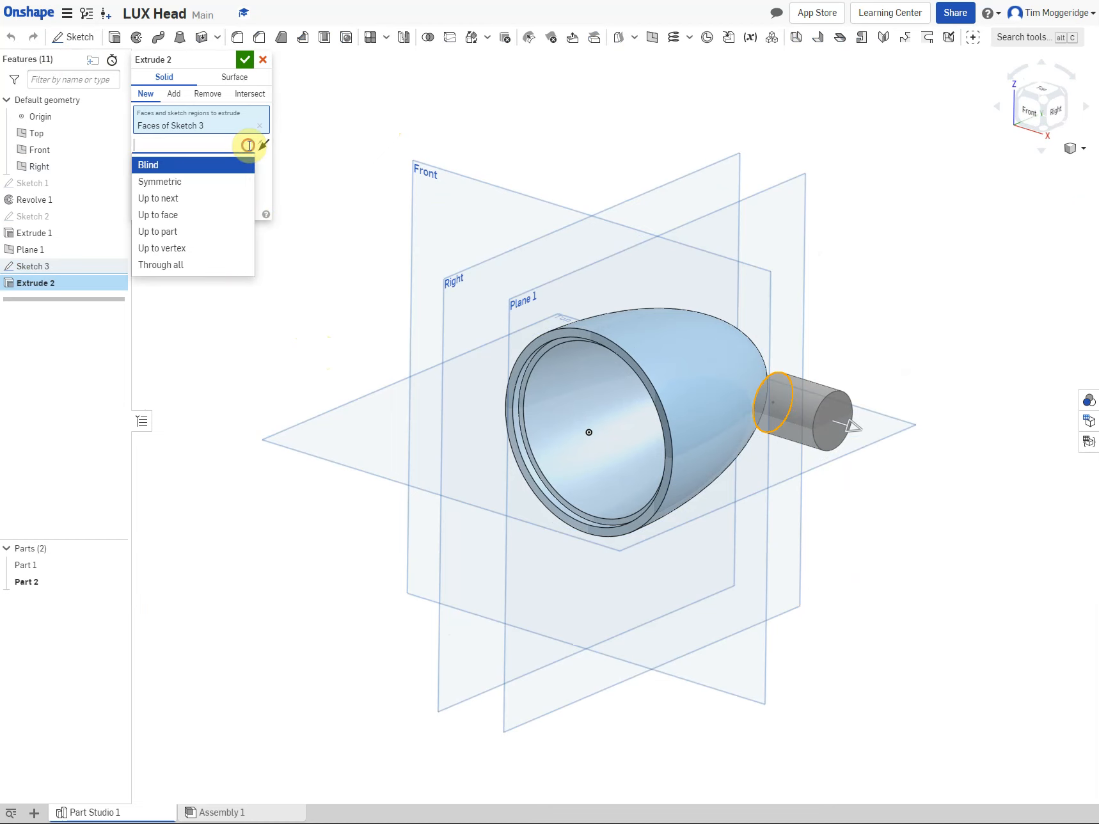
{"action": "left_click", "coordinate": [183, 205]}
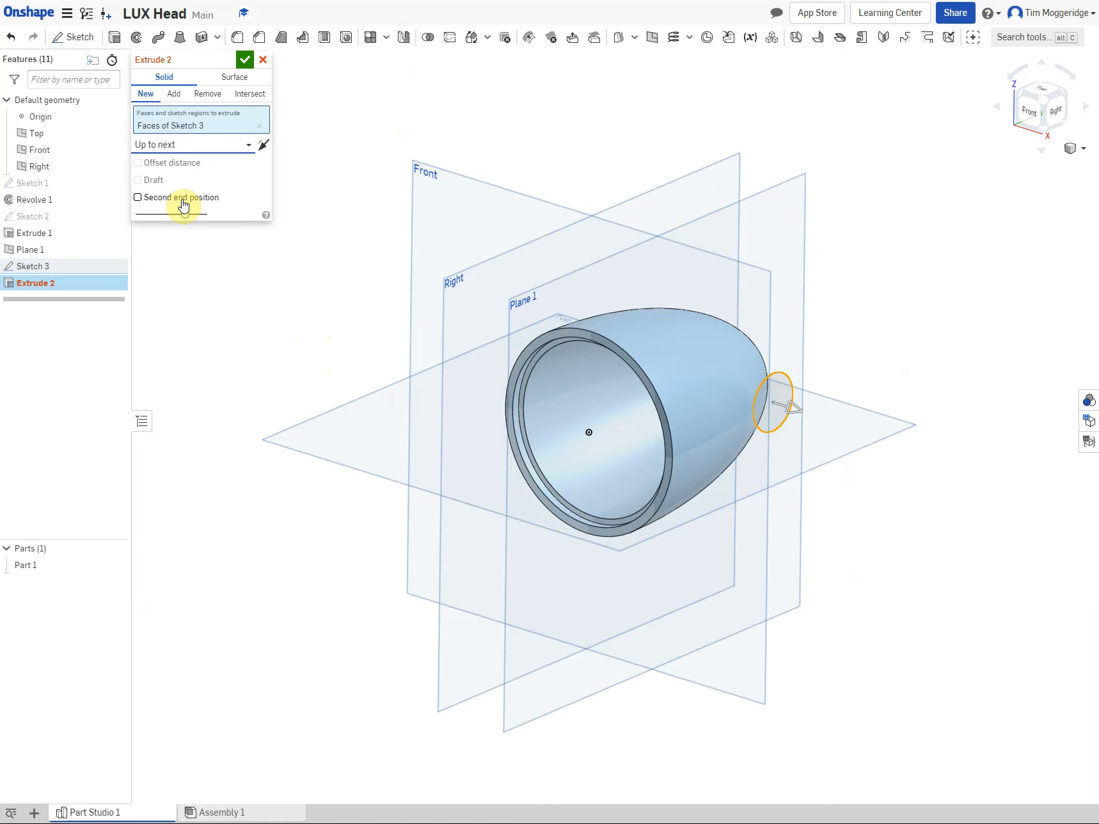
{"action": "left_click", "coordinate": [262, 149]}
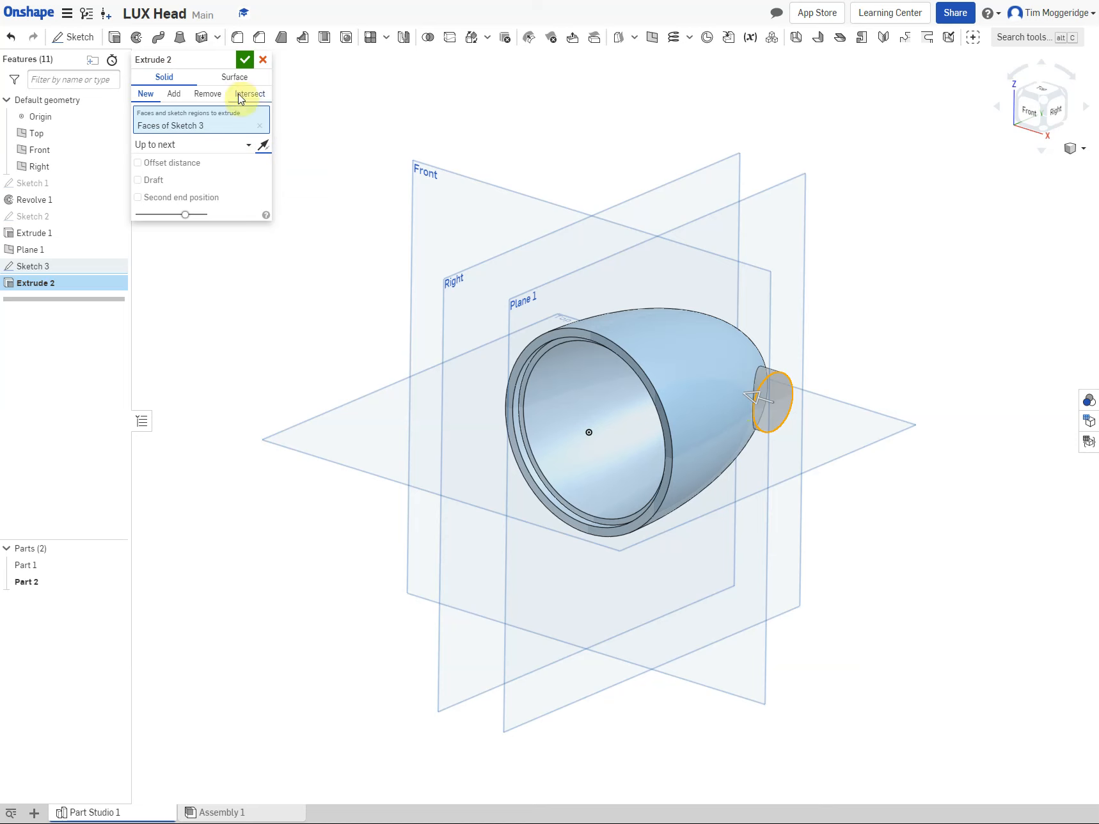
{"action": "left_click", "coordinate": [245, 60]}
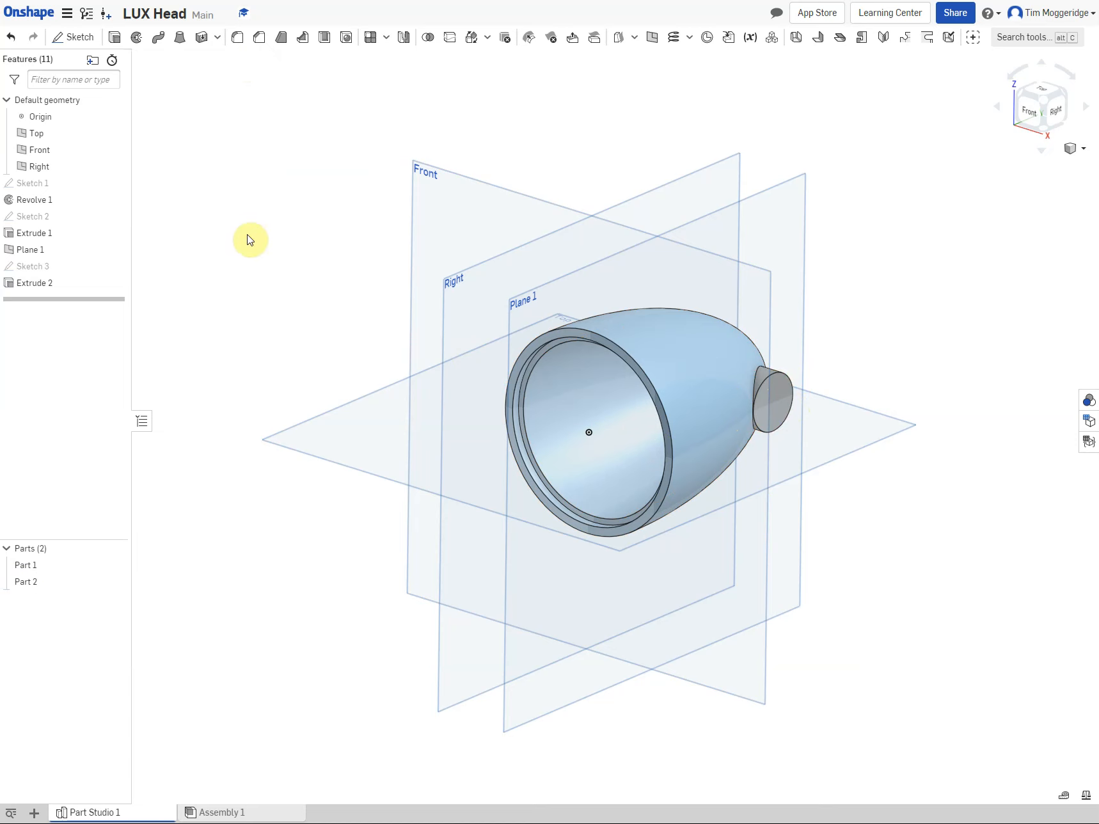
Edit the boss extrusion to use Add so that it merges with the shell, Part 1.
{"action": "right_click", "coordinate": [20, 287]}
{"action": "left_click", "coordinate": [40, 304]}
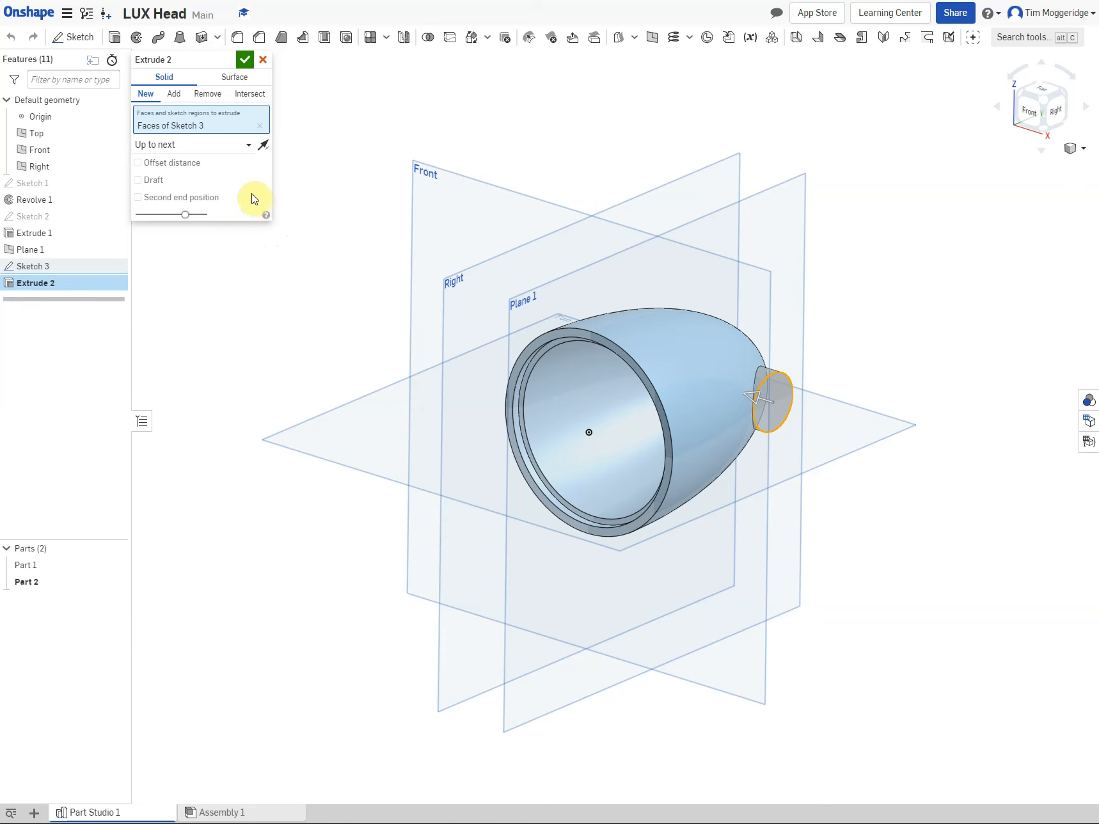
{"action": "left_click", "coordinate": [174, 96]}
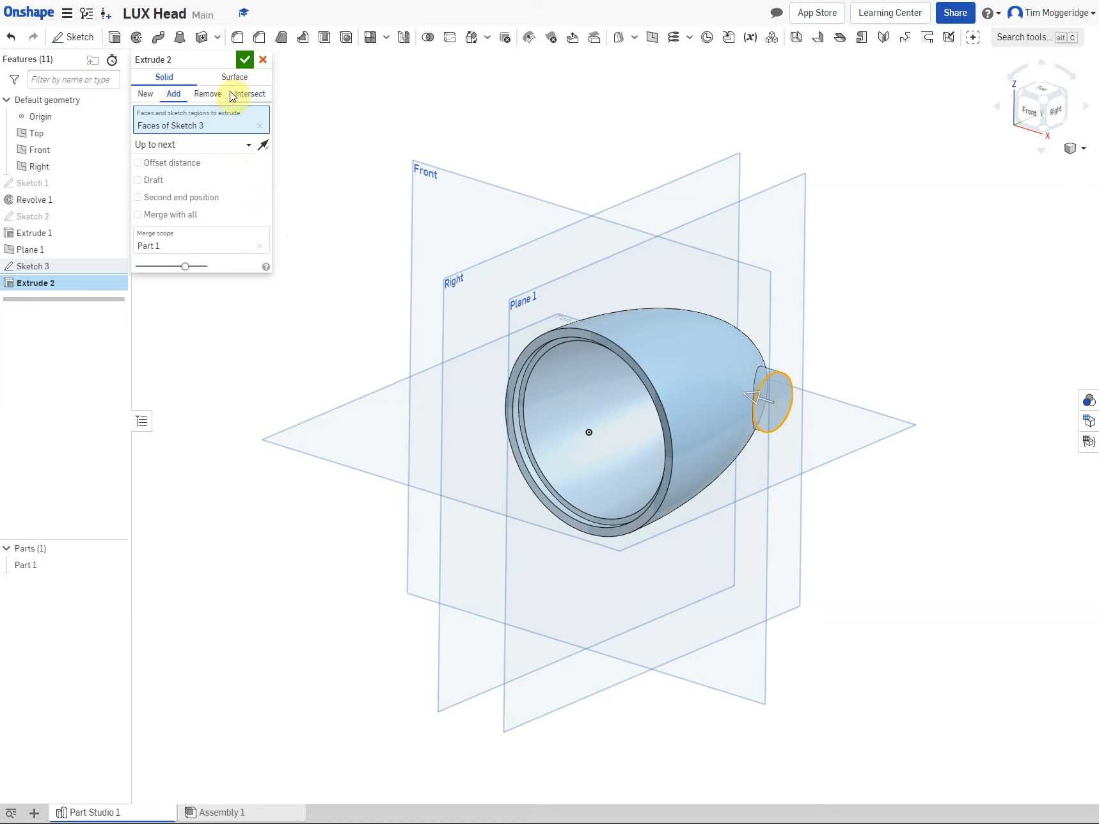
{"action": "left_click", "coordinate": [244, 61]}
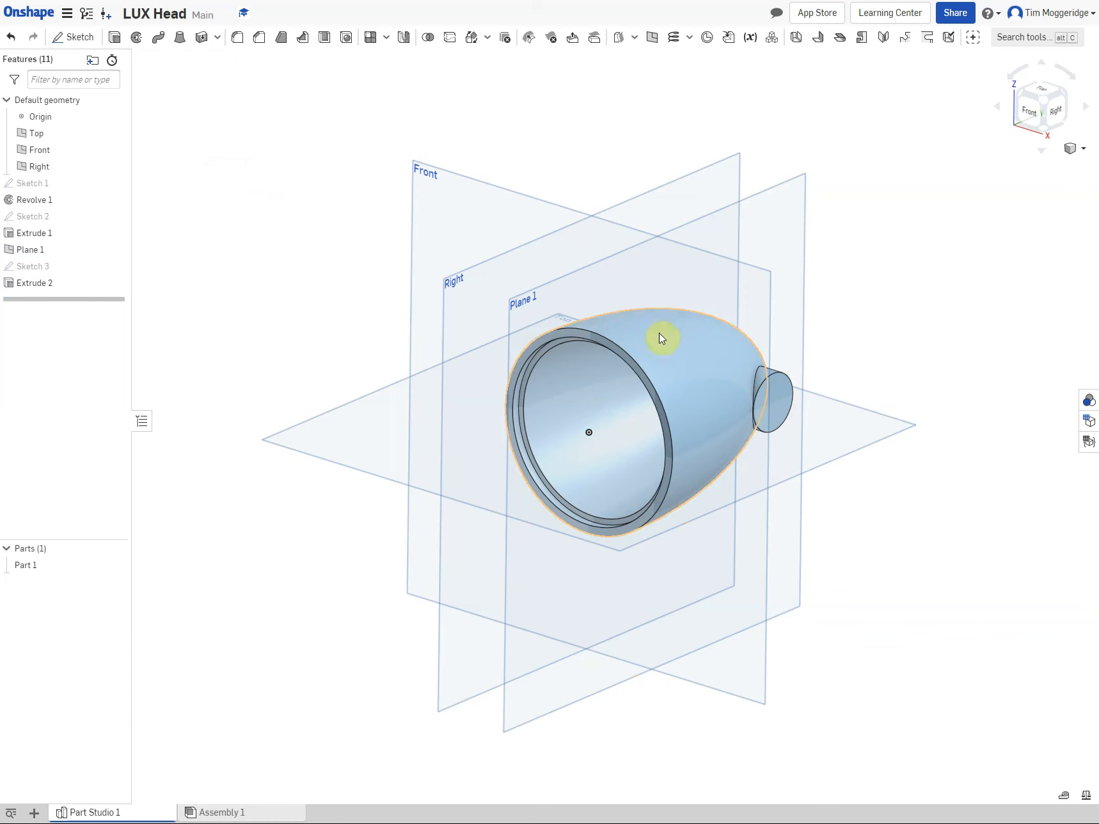
Mirror the boss extrusion, Extrude 2, across the Right plane using a feature mirror.
{"action": "left_click", "coordinate": [405, 40]}
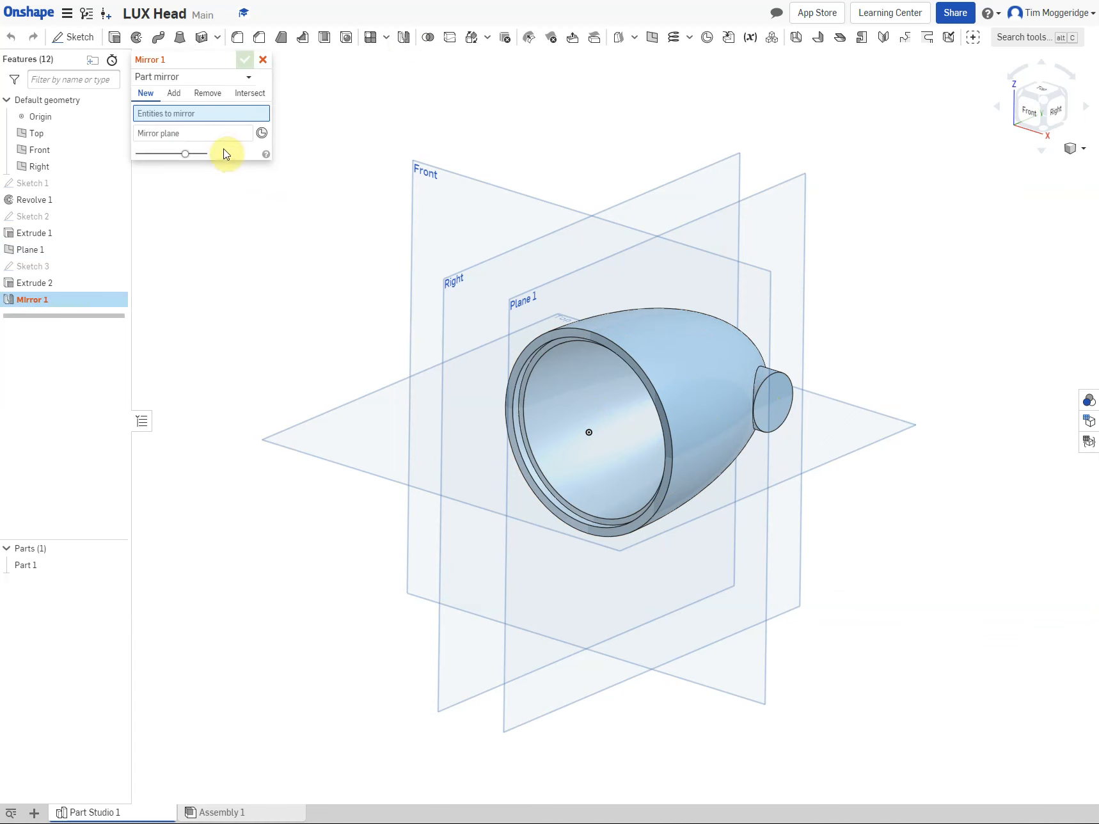
{"action": "left_click", "coordinate": [165, 76]}
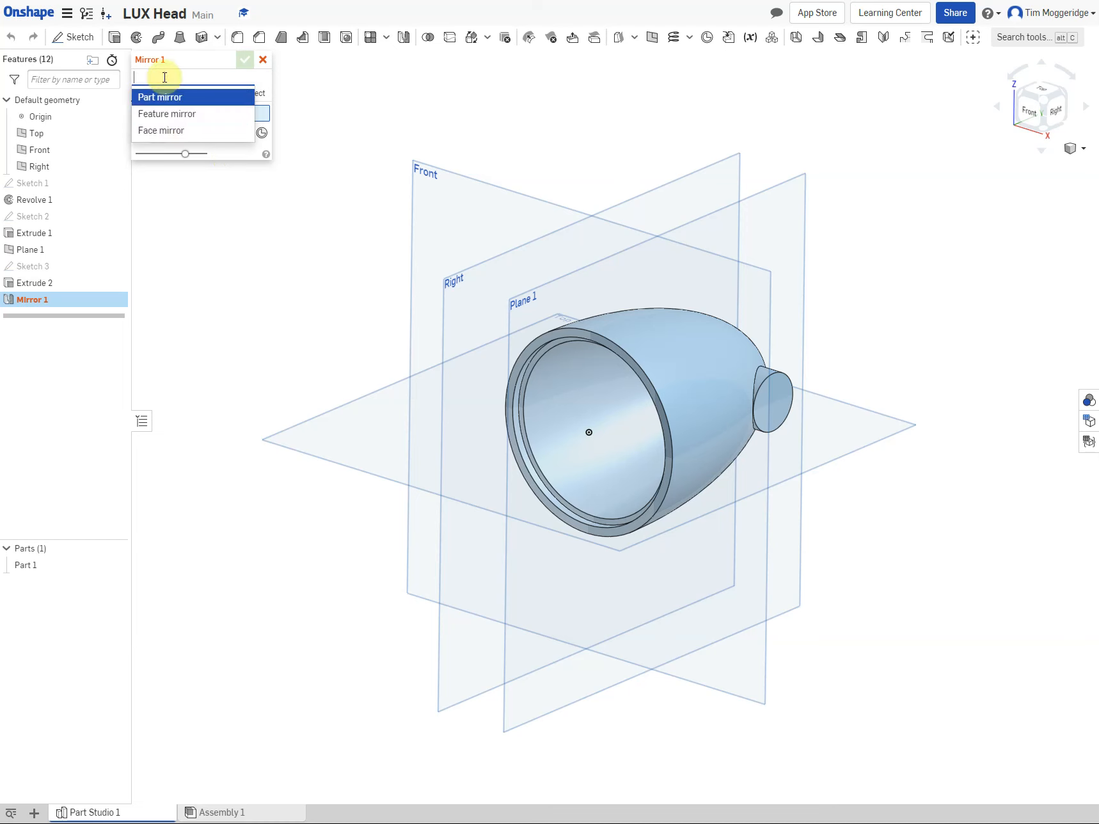
{"action": "left_click", "coordinate": [167, 114]}
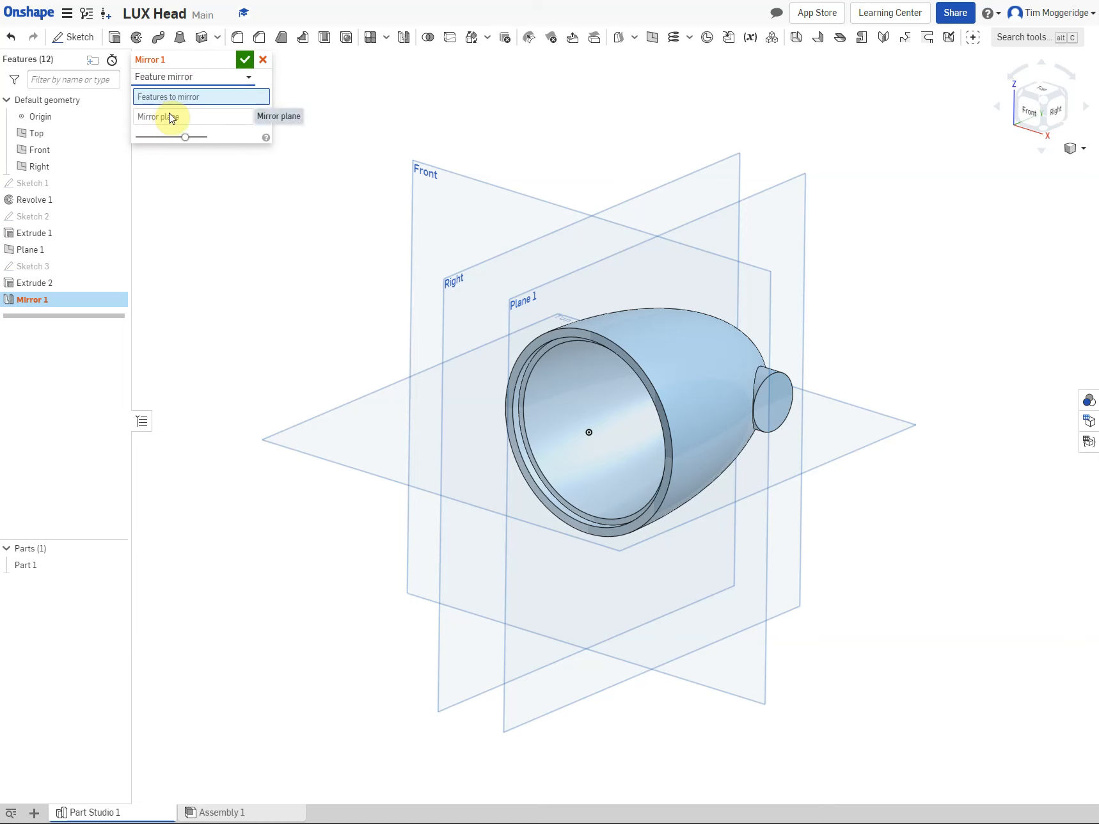
{"action": "left_click", "coordinate": [26, 284]}
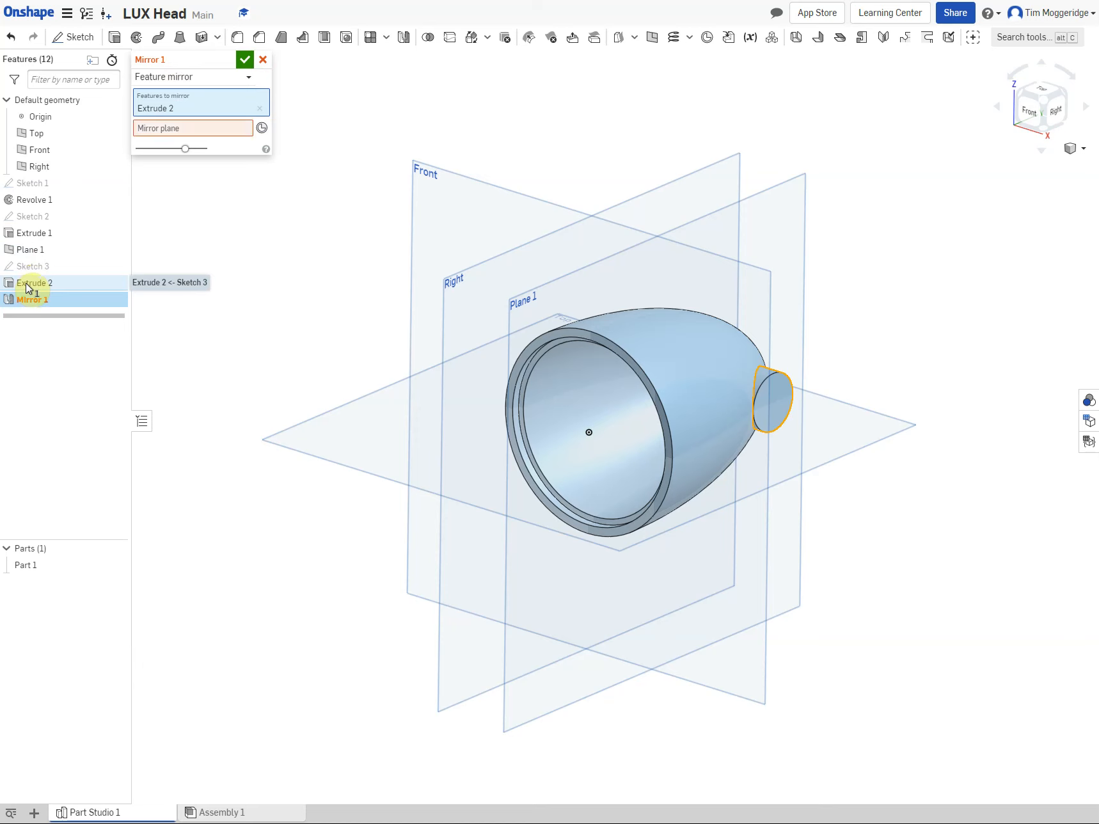
{"action": "left_click", "coordinate": [211, 128]}
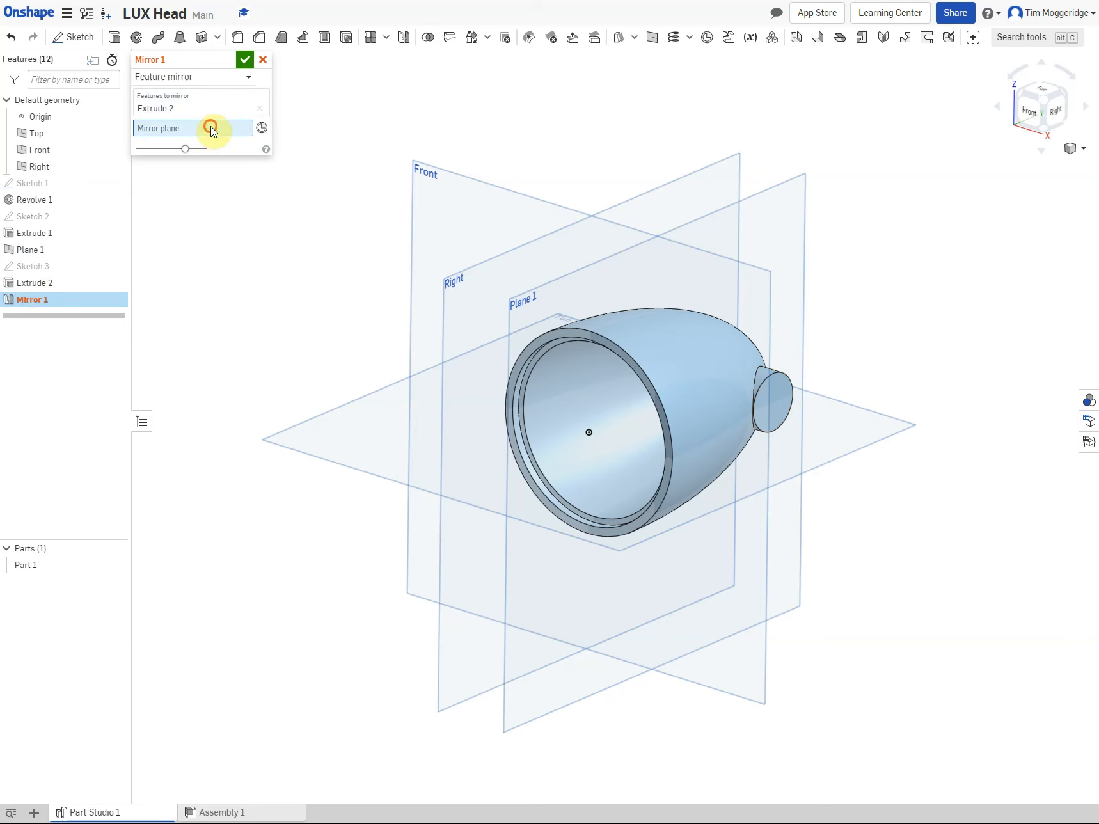
{"action": "left_click", "coordinate": [733, 179]}
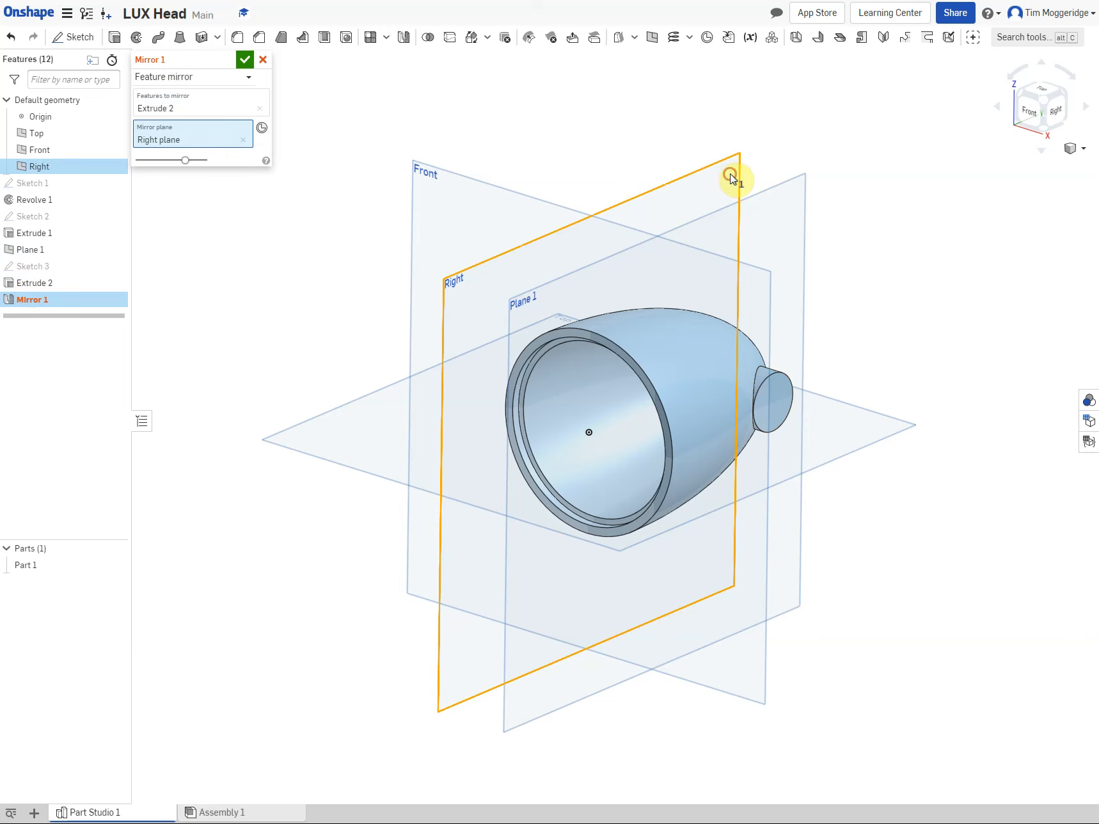
{"action": "left_click", "coordinate": [247, 64]}
Start a sketch on the boss's flat end face and draw a concentric circle about 12.7 mm in diameter.
{"action": "right_click_drag", "start_coordinate": [246, 262], "coordinate": [185, 283]}
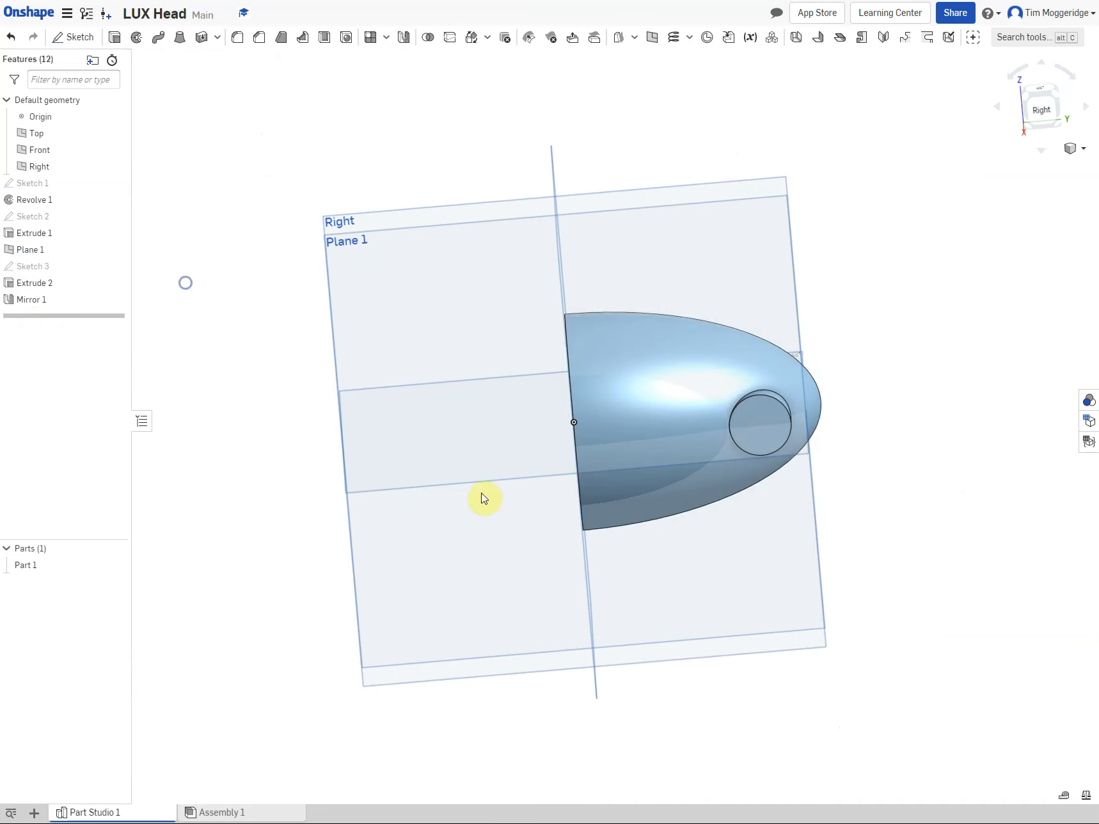
{"action": "right_click", "coordinate": [770, 442]}
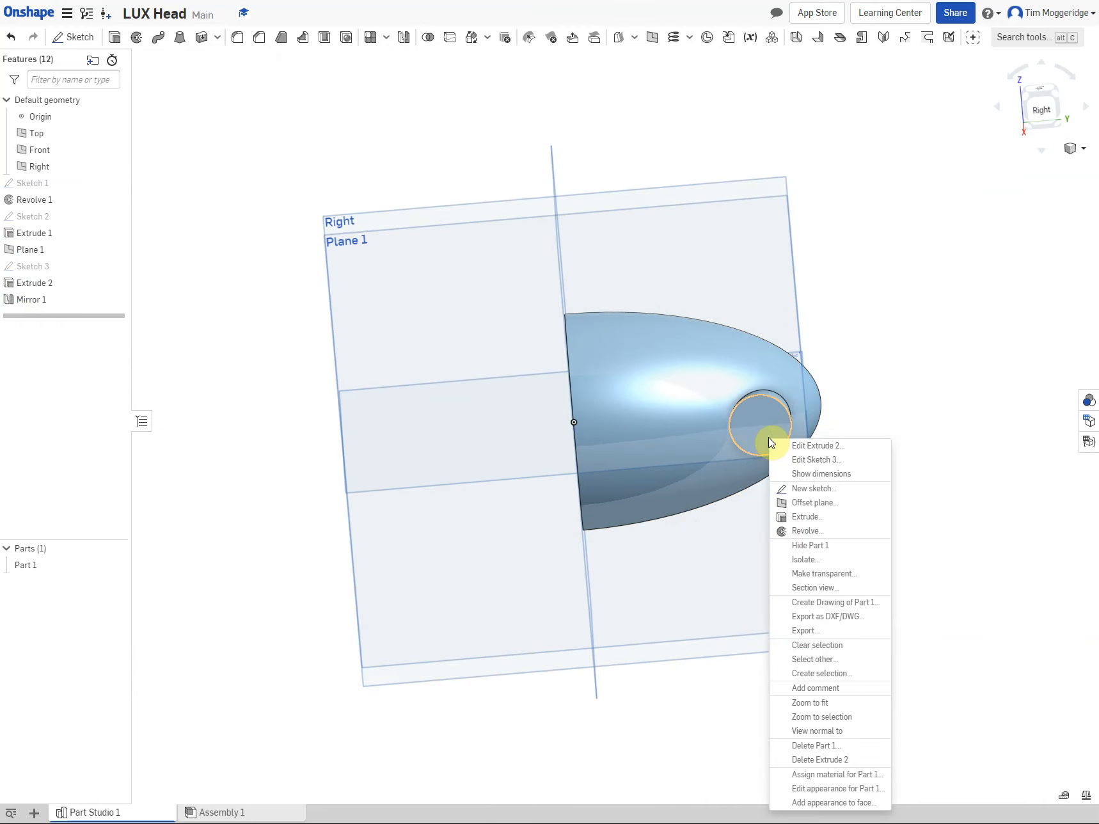
{"action": "left_click", "coordinate": [805, 489]}
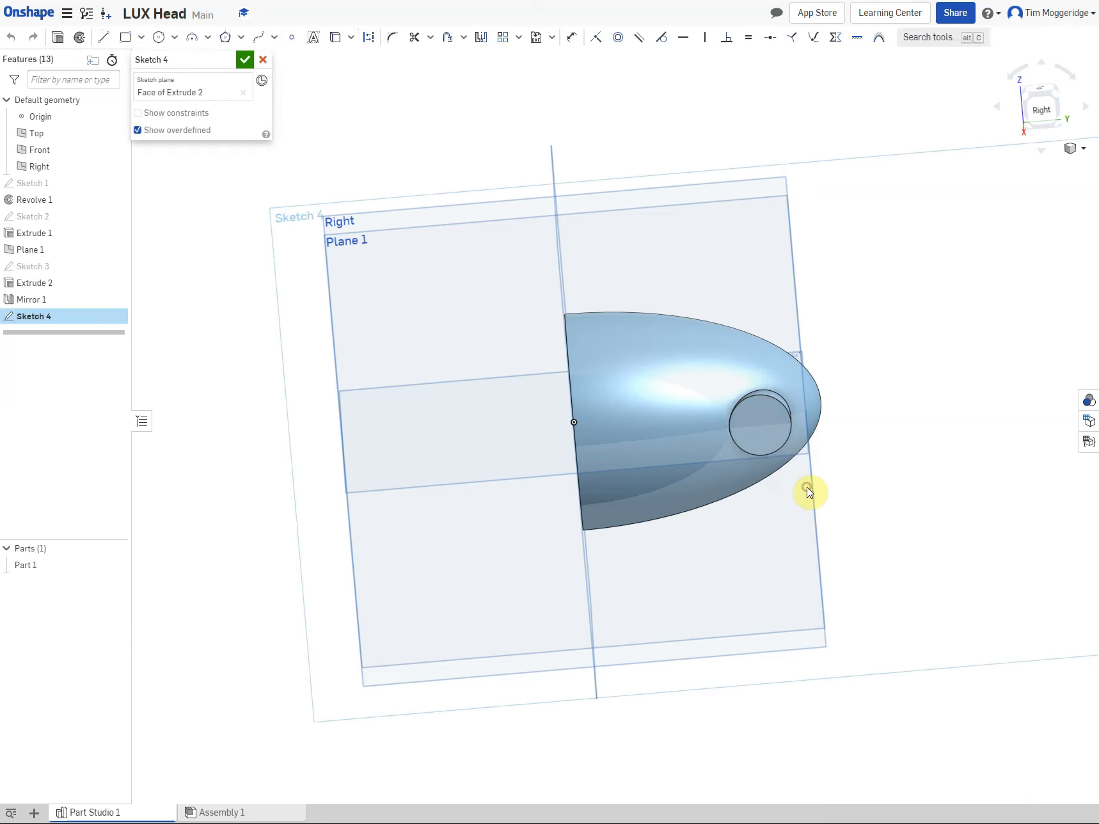
{"action": "right_click", "coordinate": [205, 440]}
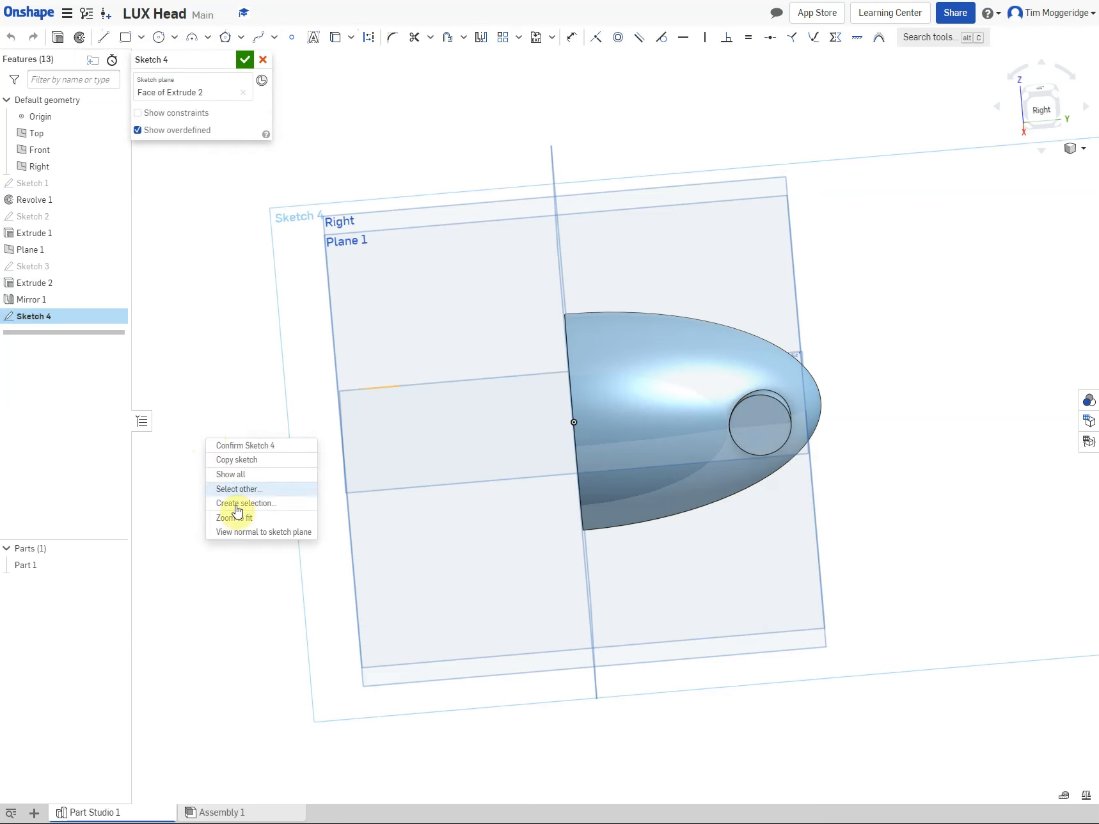
{"action": "left_click", "coordinate": [237, 534]}
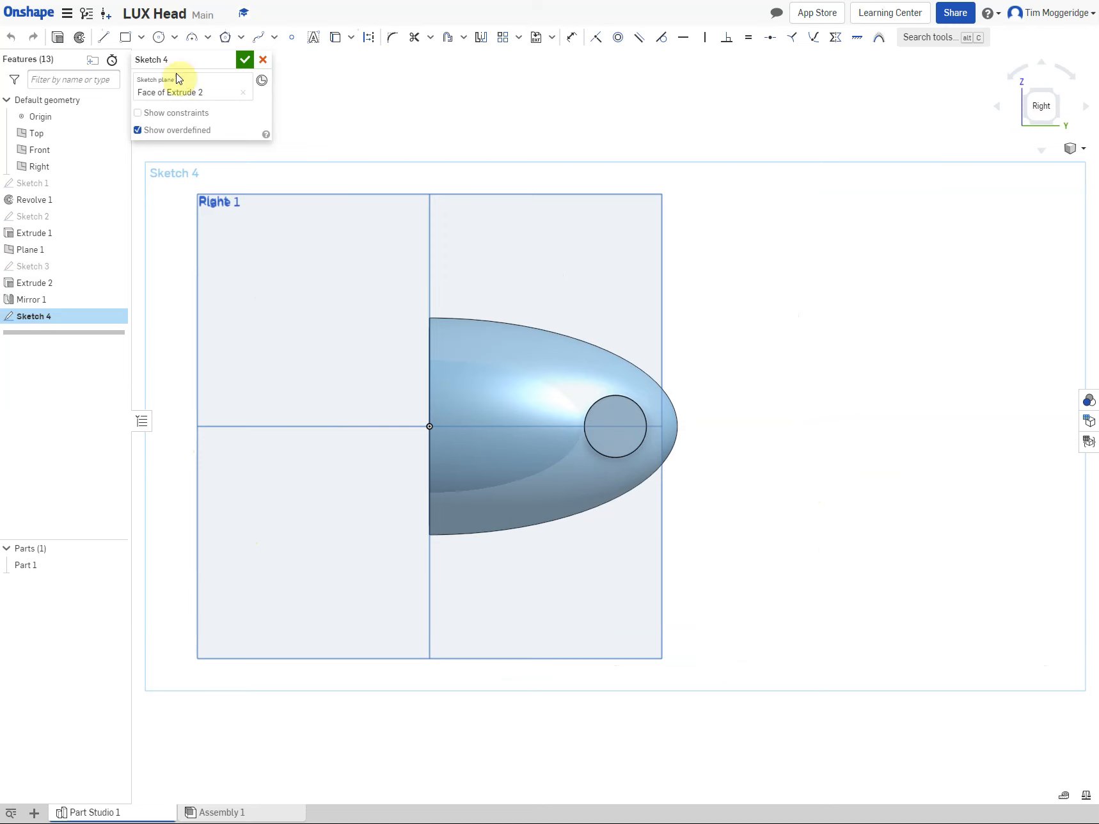
{"action": "left_click", "coordinate": [164, 44]}
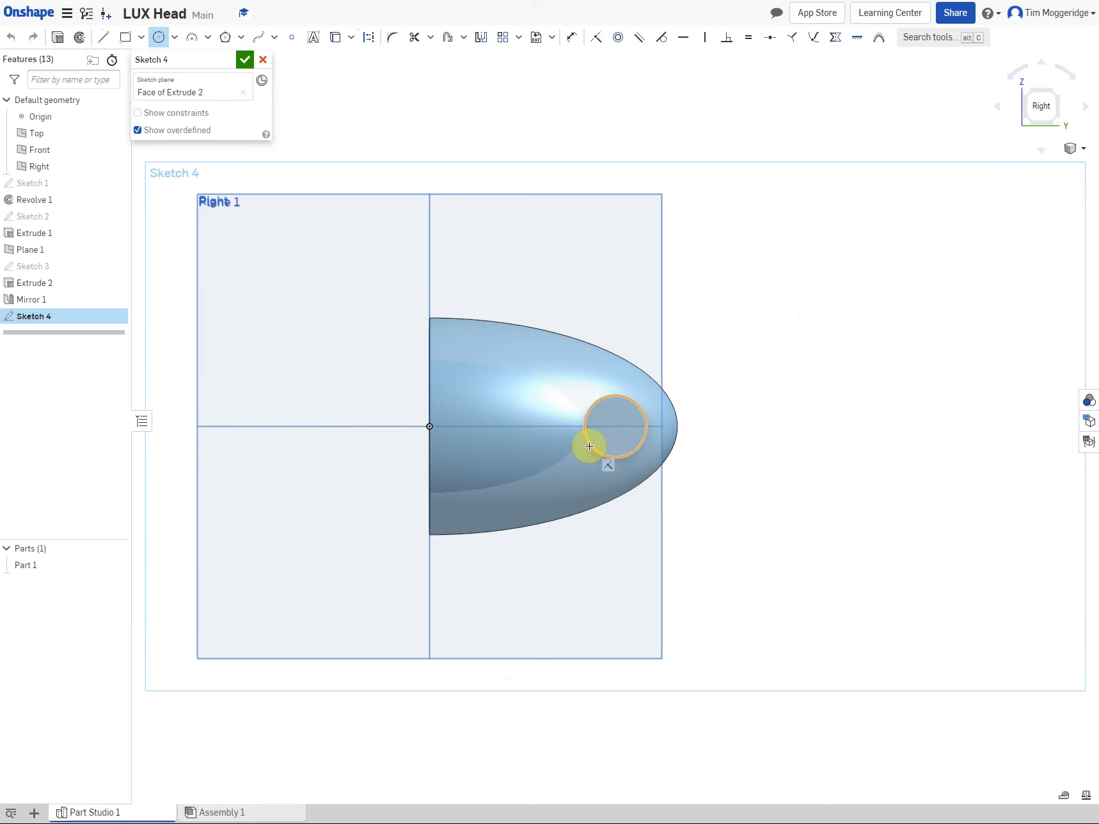
{"action": "left_click", "coordinate": [615, 426]}
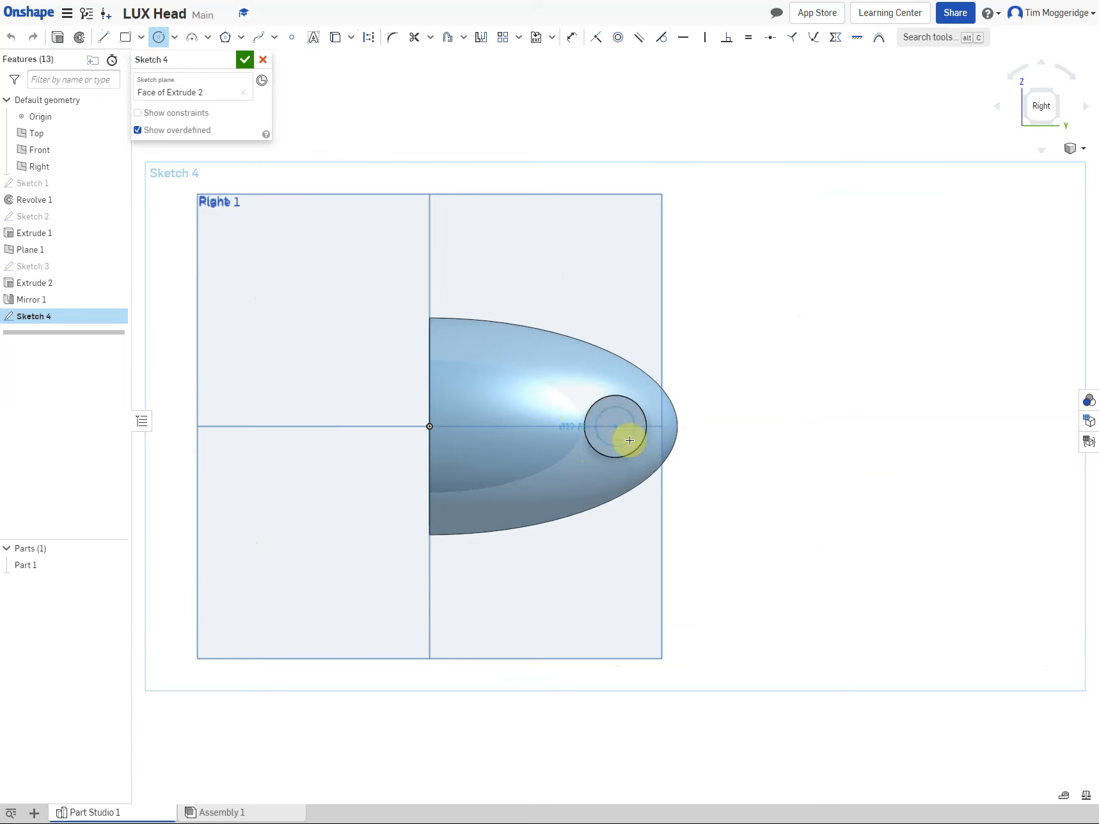
{"action": "left_click", "coordinate": [630, 440]}
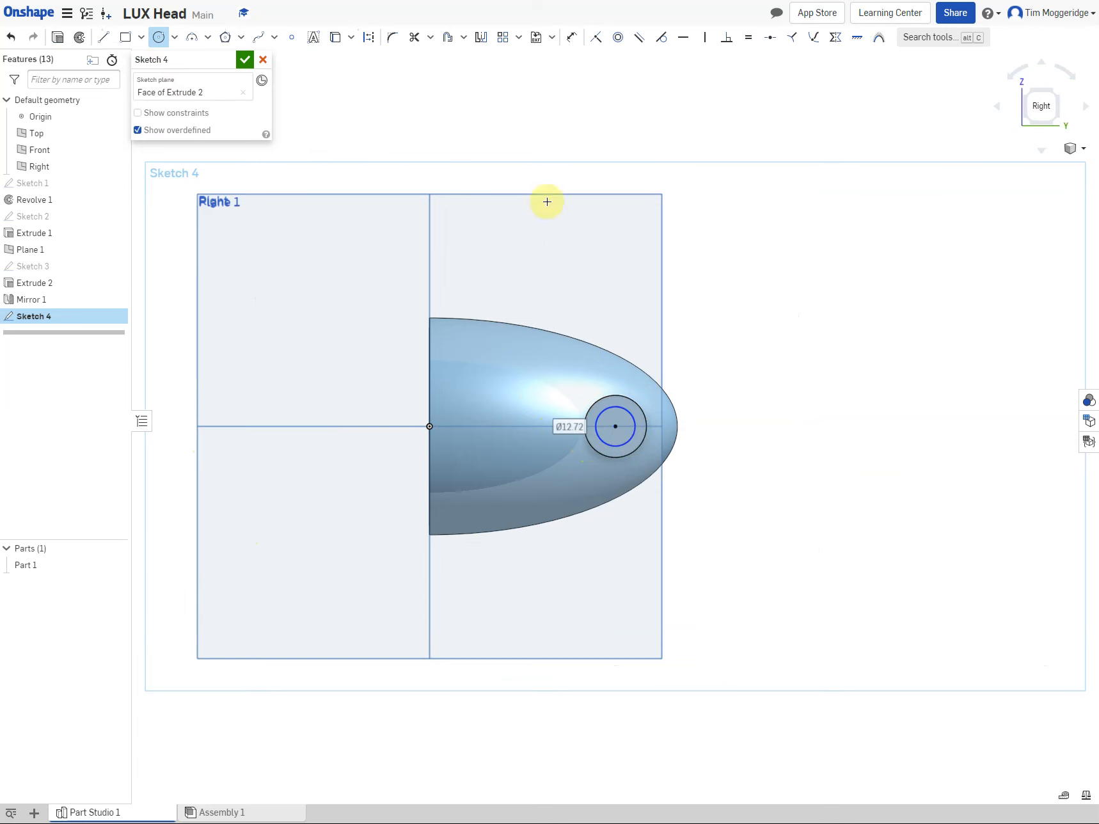
Dimension the circle on the boss face and set its diameter to 6 mm.
{"action": "left_click", "coordinate": [574, 37]}
{"action": "left_click", "coordinate": [632, 419]}
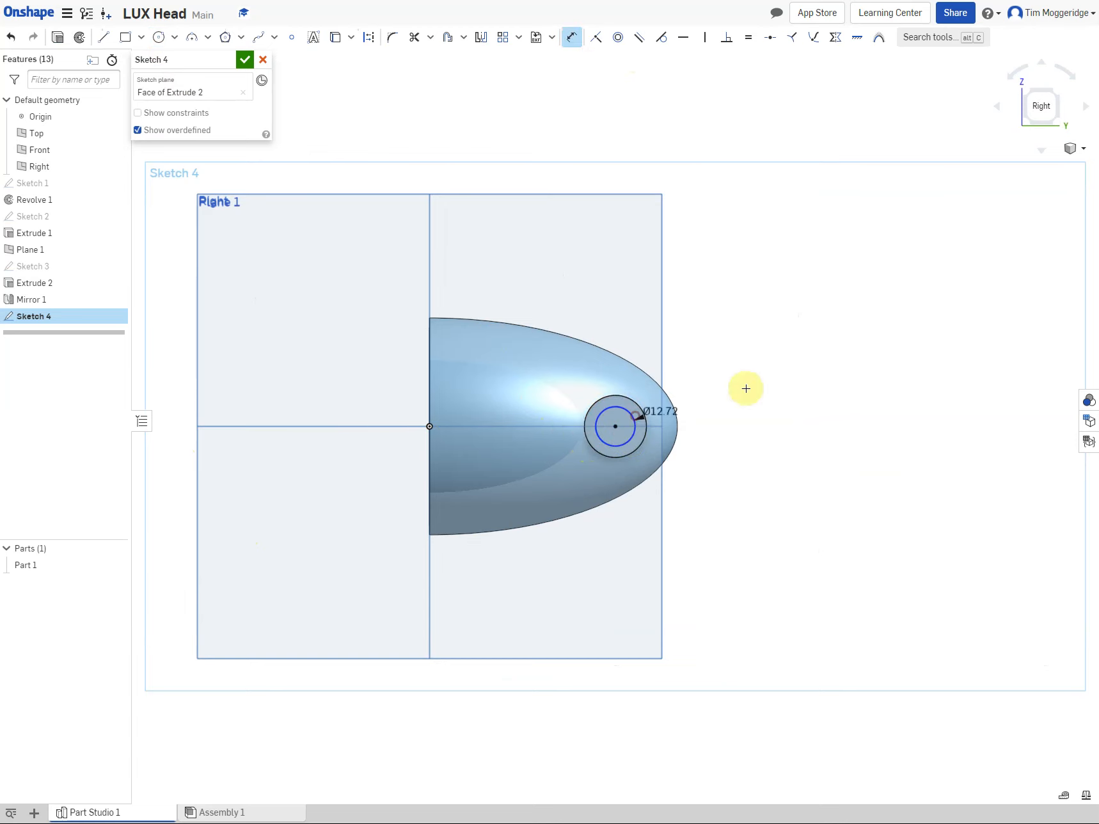
{"action": "left_click", "coordinate": [771, 380]}
{"action": "type", "text": "6"}
{"action": "key", "text": "Return"}
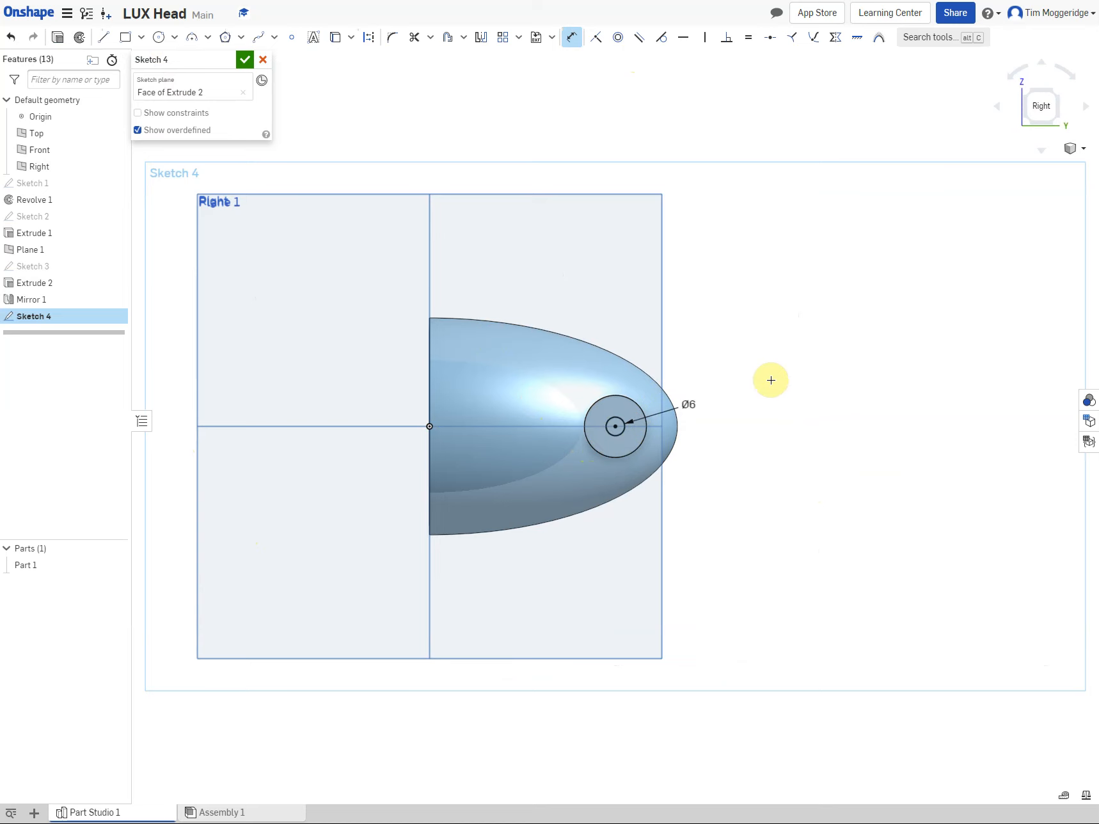
Cut the 6 mm circle out of Part 1 with a Remove extrusion using the Through all end condition.
{"action": "left_click", "coordinate": [56, 38]}
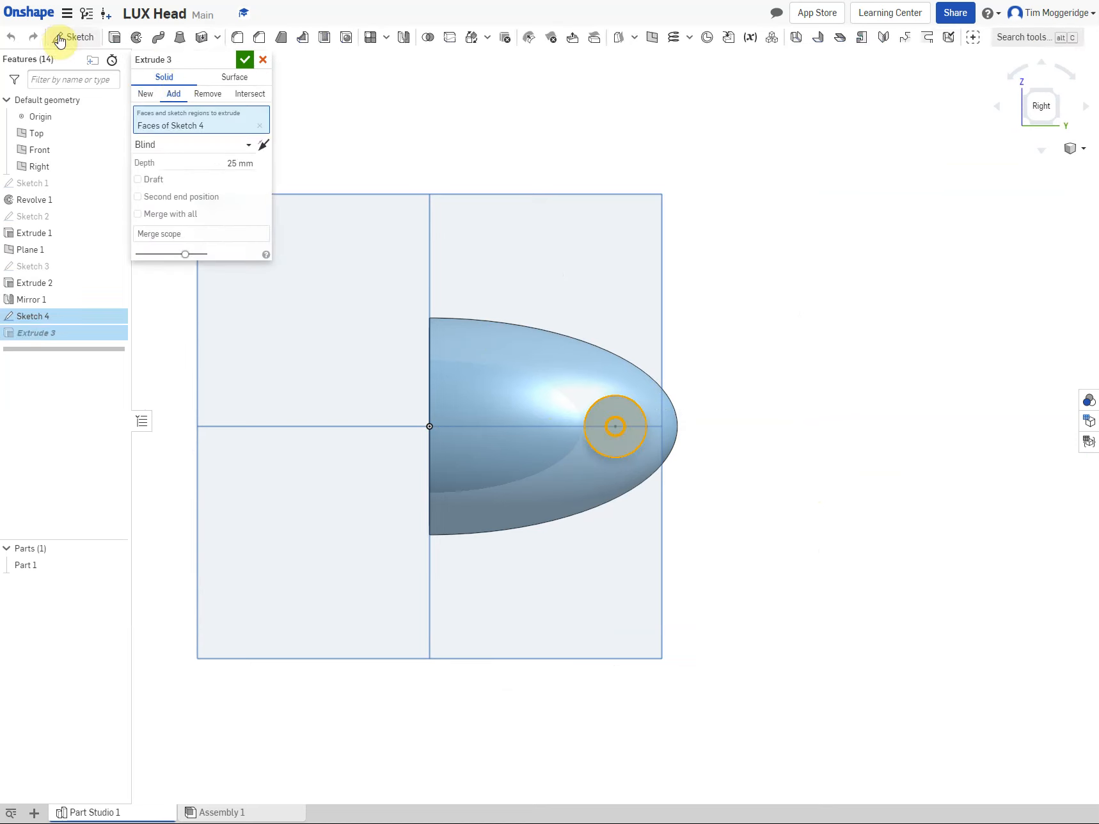
{"action": "left_click", "coordinate": [199, 99]}
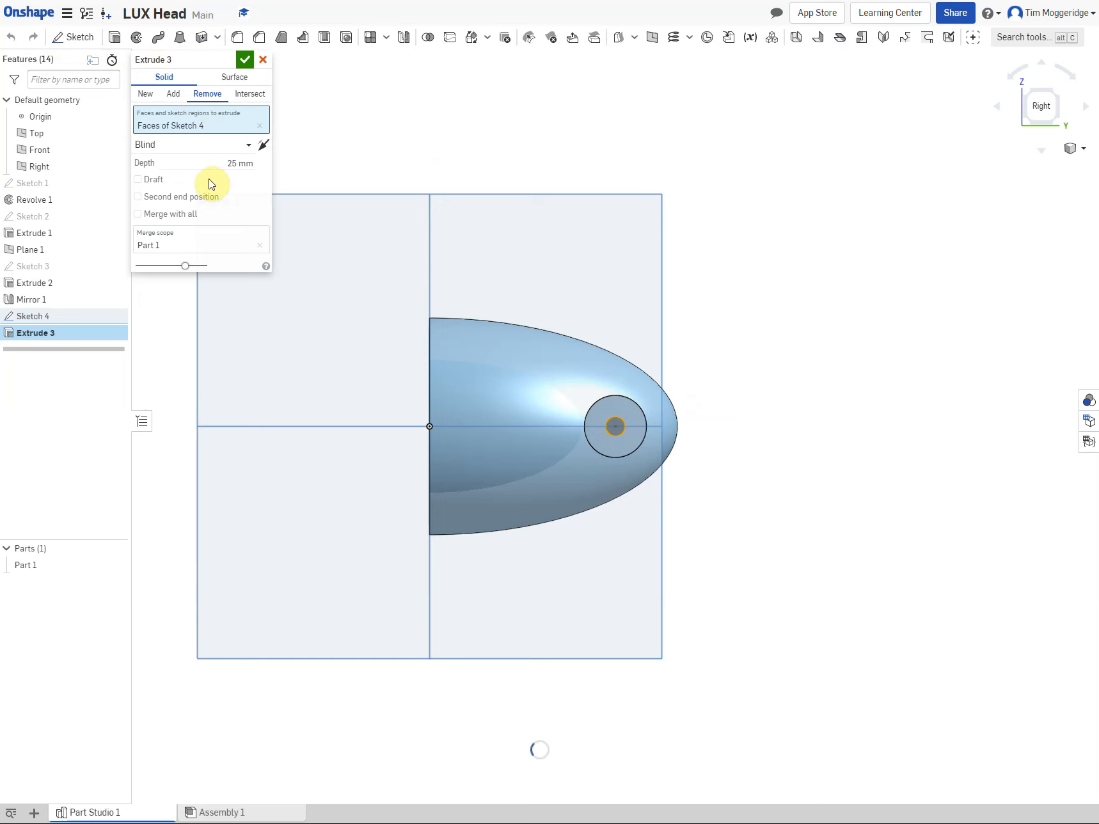
{"action": "left_click", "coordinate": [206, 147]}
{"action": "left_click", "coordinate": [163, 265]}
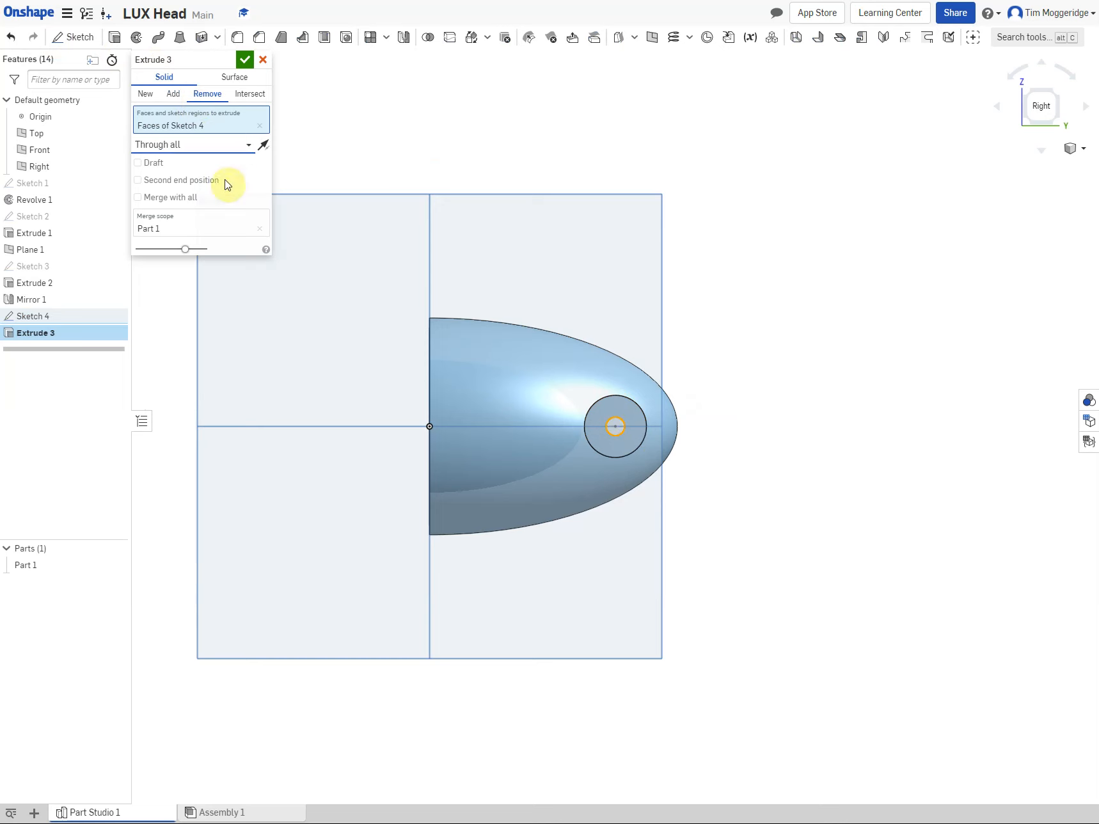
{"action": "left_click", "coordinate": [244, 63]}
Start a sketch on the Front plane and draw a circle about 18.6 mm in diameter centred on the origin.
{"action": "right_click_drag", "start_coordinate": [788, 385], "coordinate": [900, 400]}
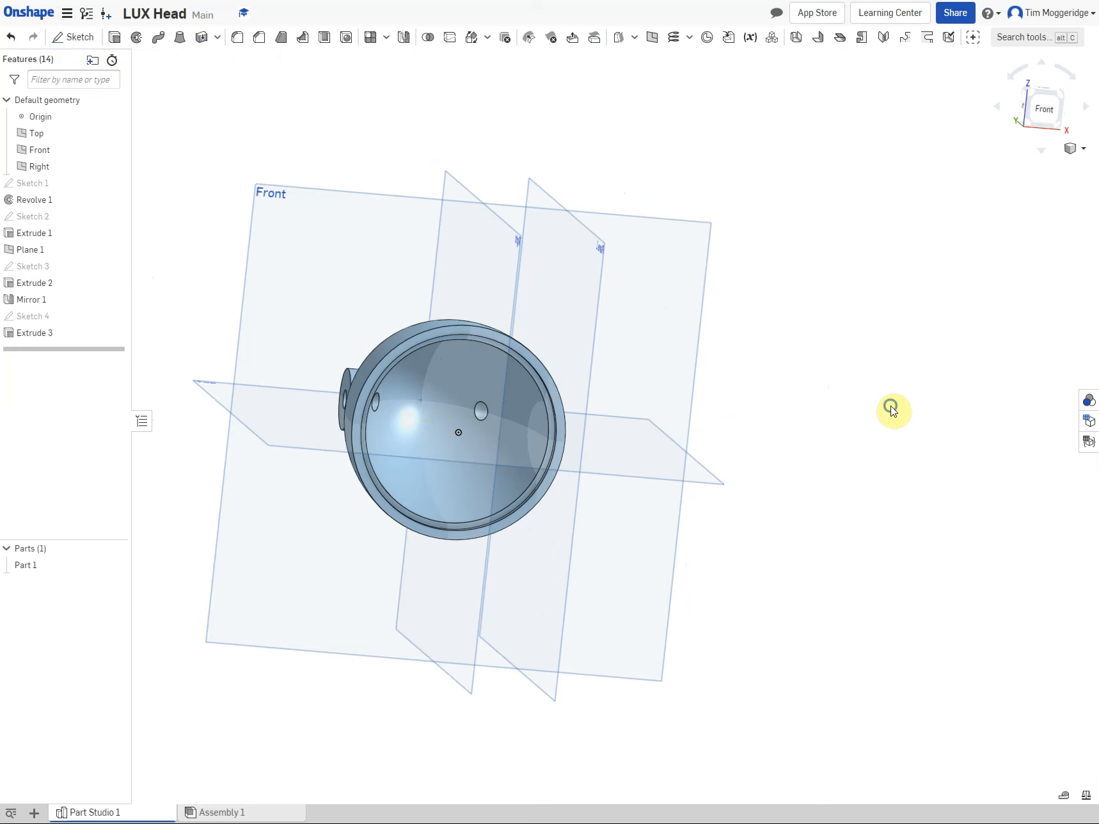
{"action": "right_click_drag", "start_coordinate": [890, 409], "coordinate": [847, 416]}
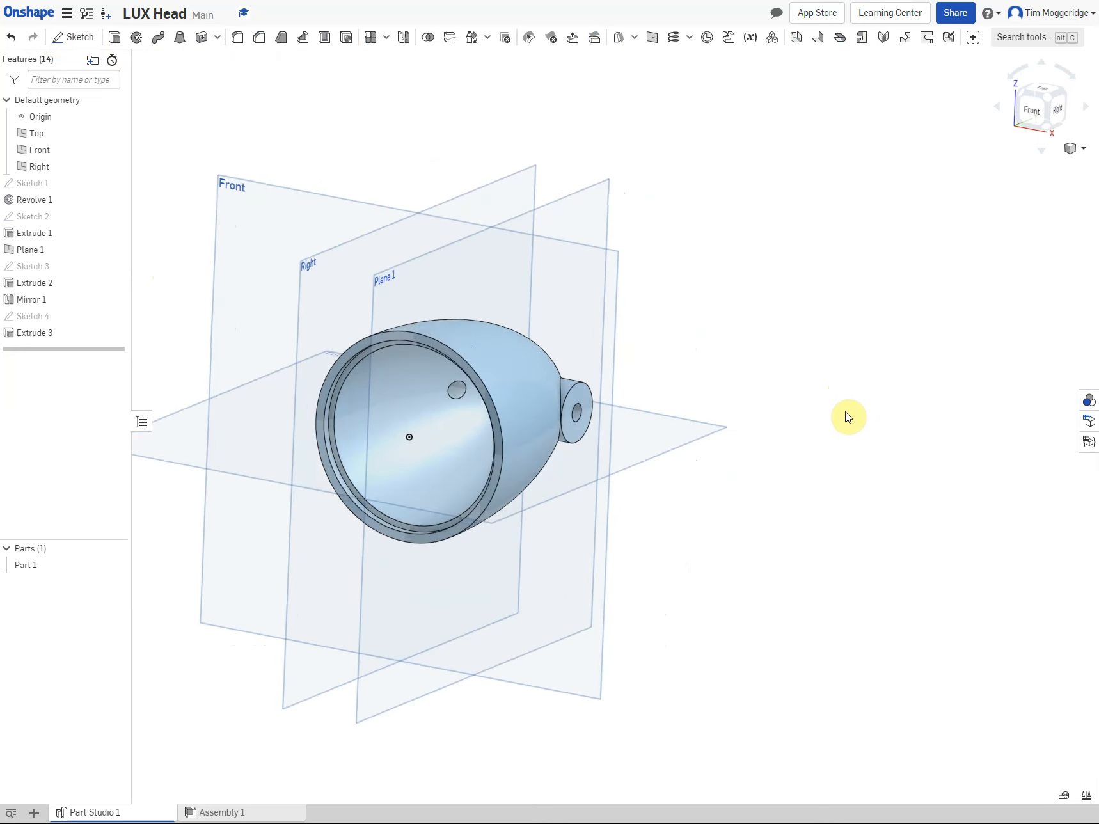
{"action": "right_click", "coordinate": [846, 414]}
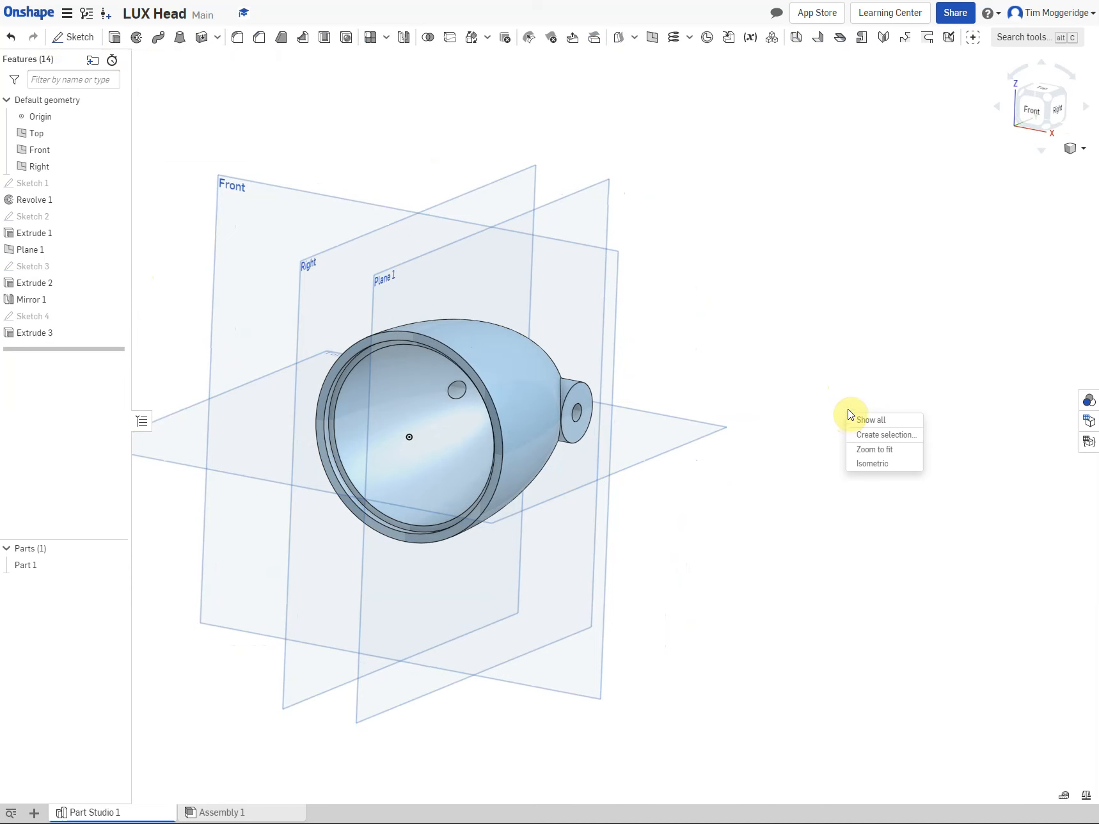
{"action": "right_click", "coordinate": [249, 219]}
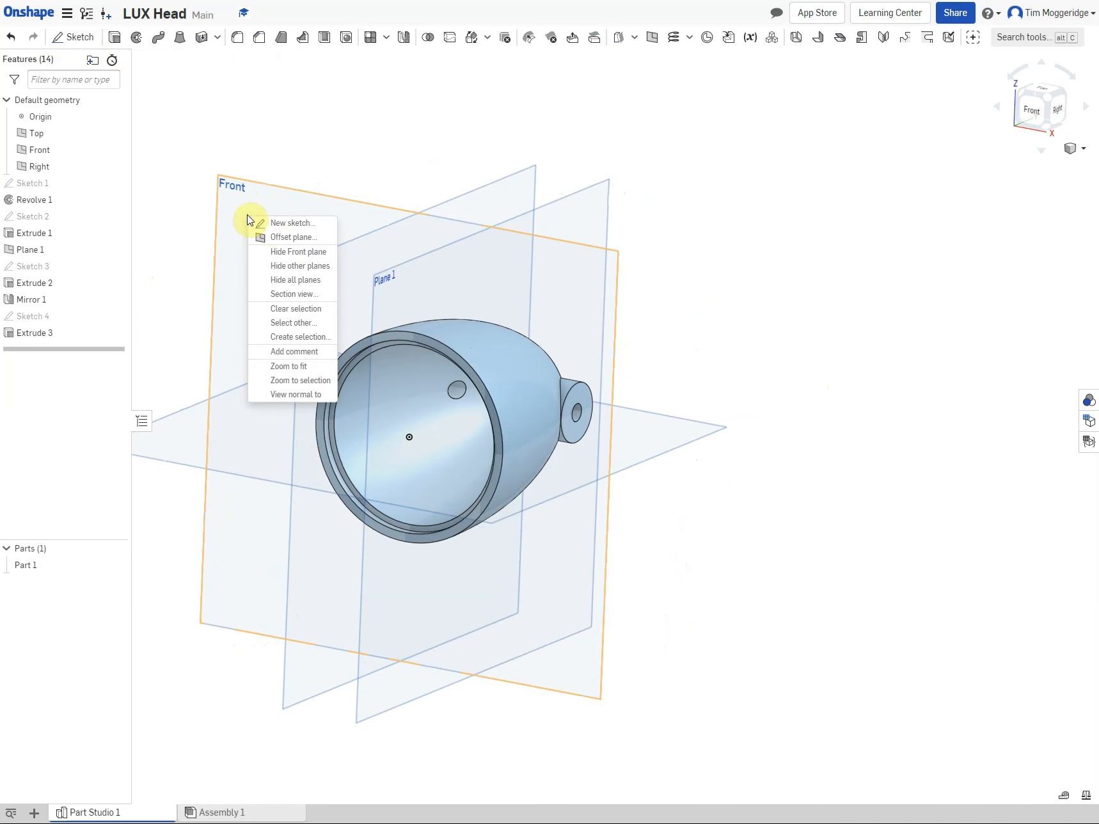
{"action": "left_click", "coordinate": [279, 223]}
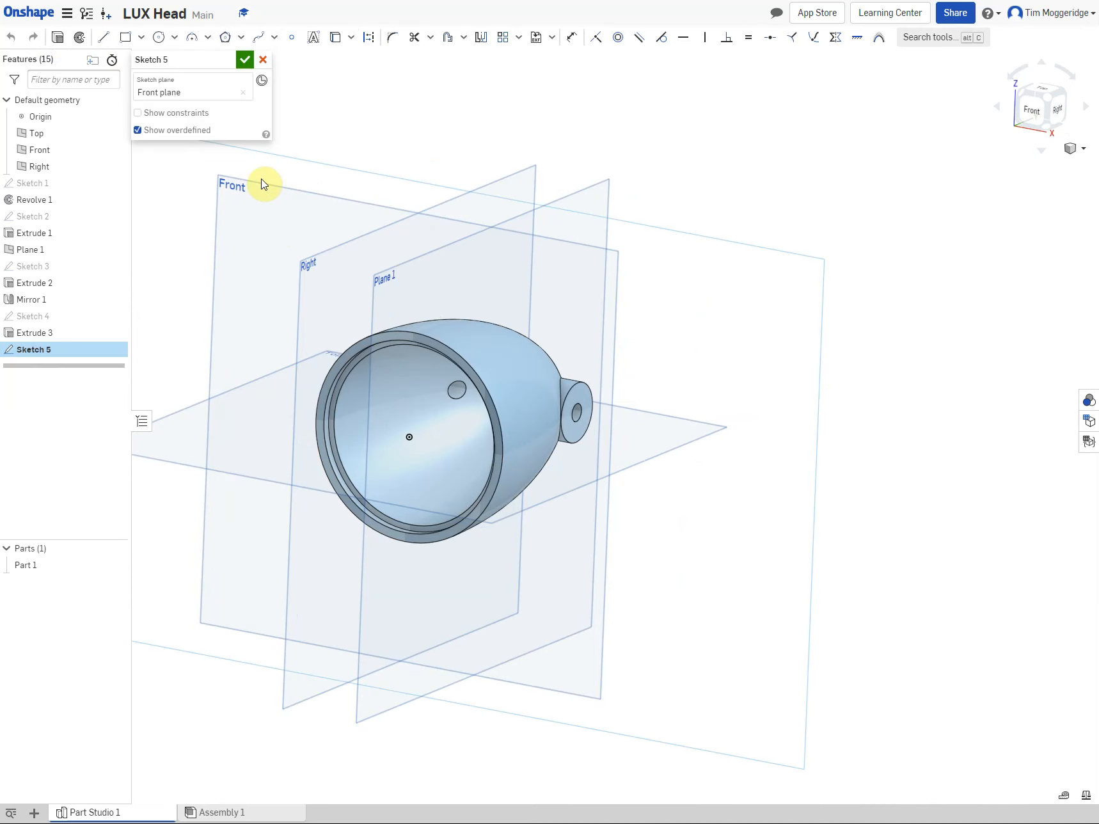
{"action": "right_click", "coordinate": [867, 248]}
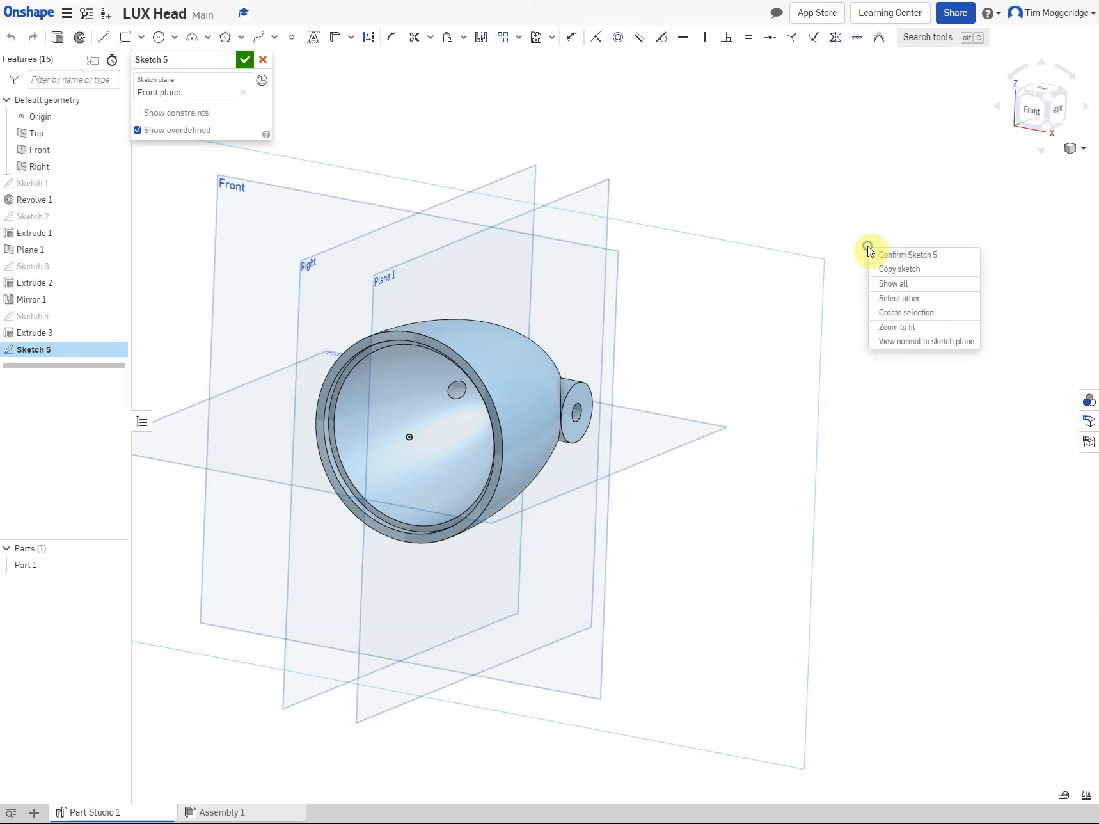
{"action": "left_click", "coordinate": [894, 344]}
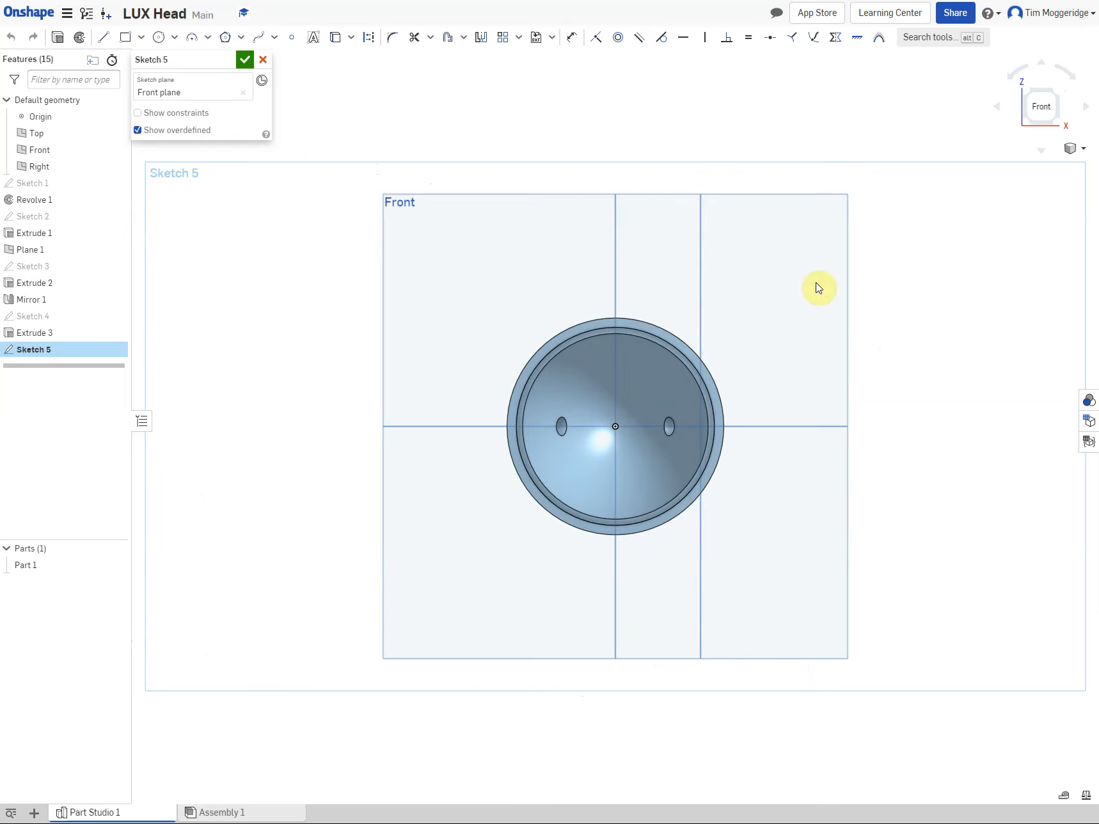
{"action": "left_click", "coordinate": [158, 36]}
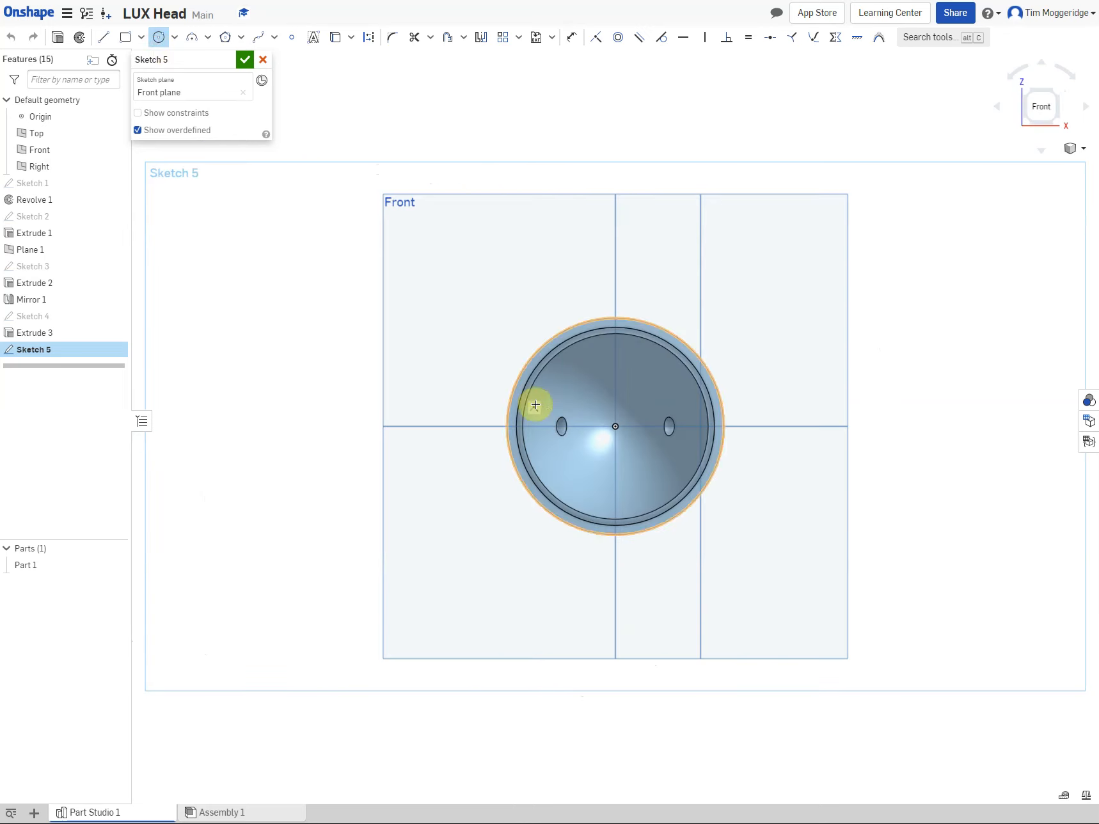
{"action": "left_click", "coordinate": [615, 427]}
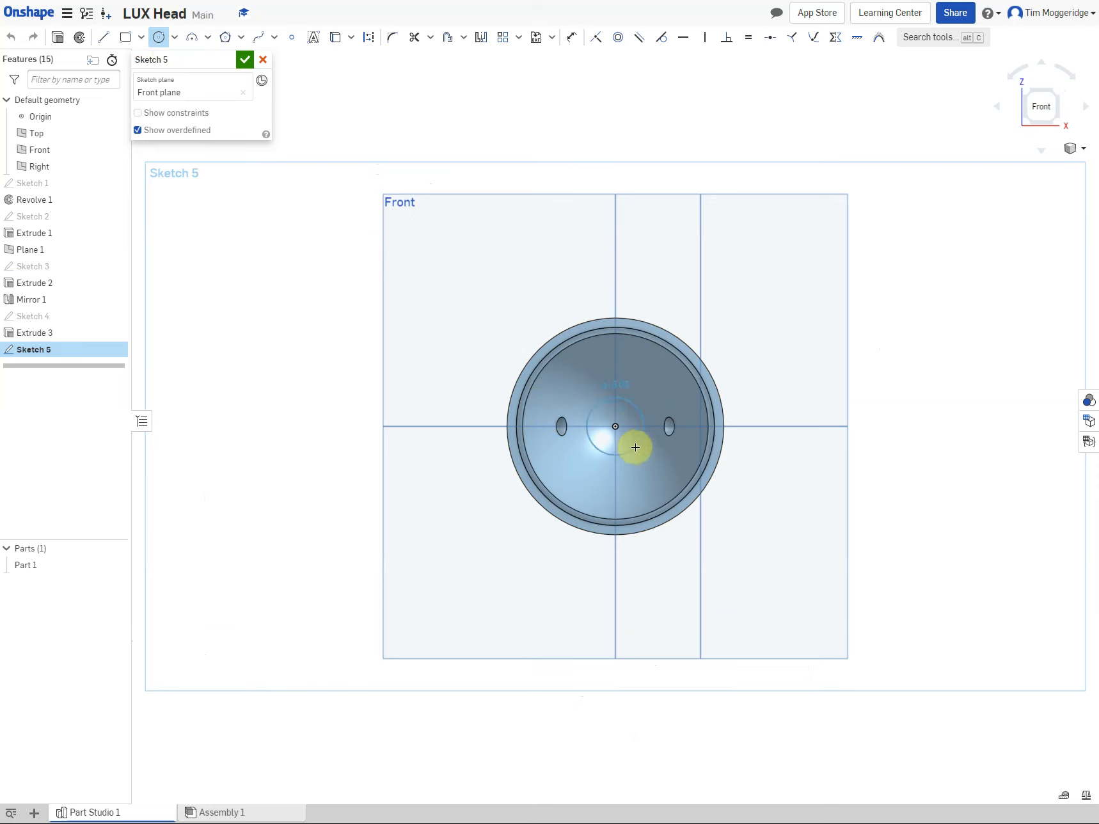
{"action": "left_click", "coordinate": [635, 447]}
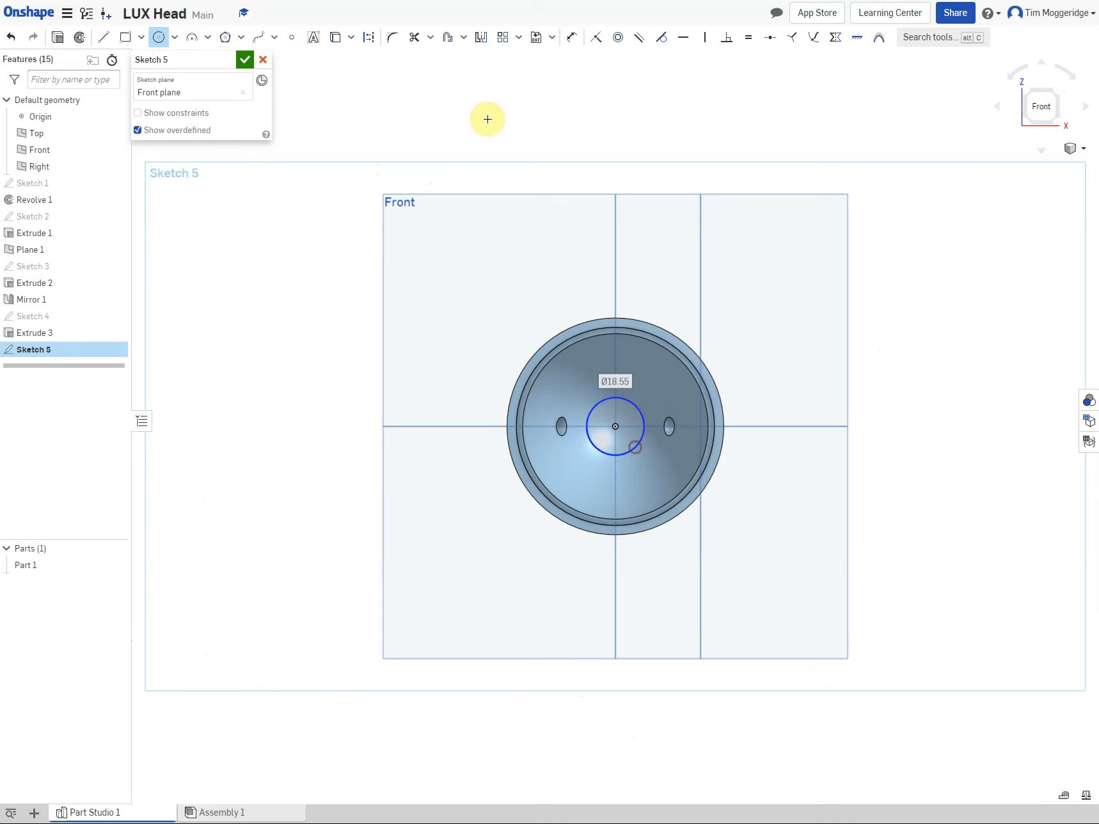
Dimension the circle centred on the origin and set its diameter to 11 mm.
{"action": "left_click", "coordinate": [569, 38]}
{"action": "left_click", "coordinate": [641, 413]}
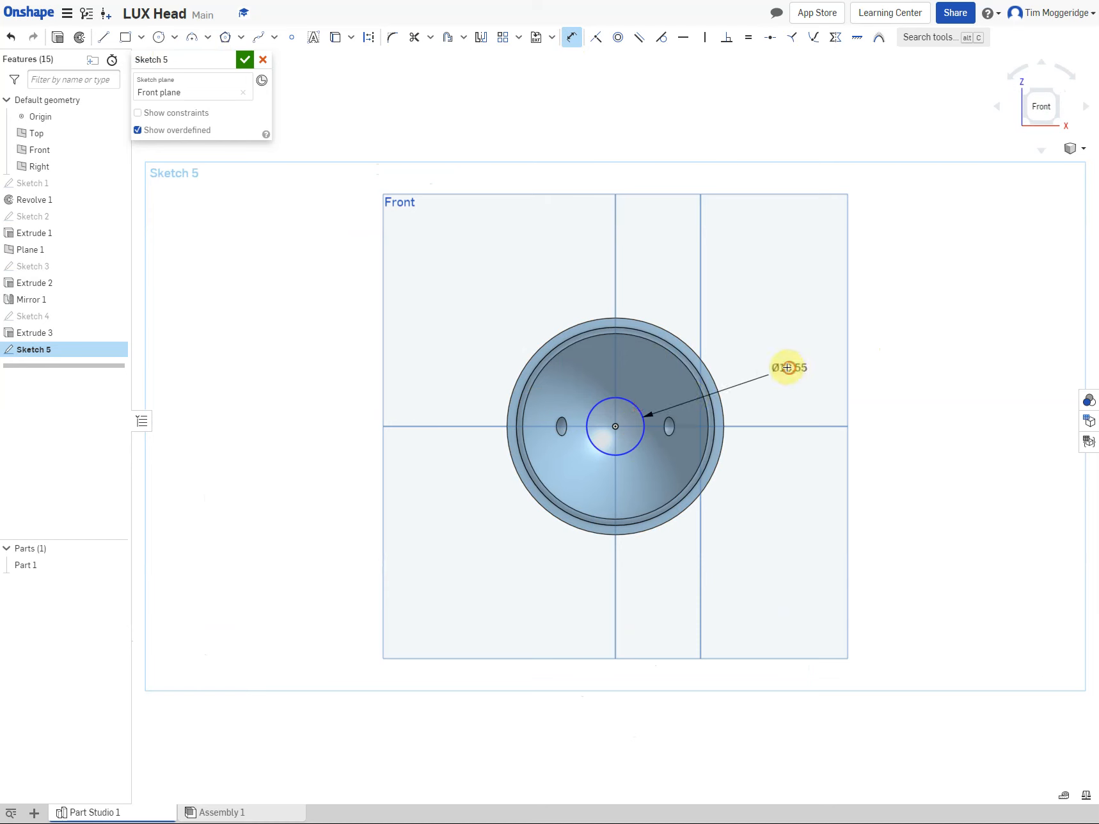
{"action": "left_click", "coordinate": [787, 368]}
{"action": "type", "text": "11"}
{"action": "key", "text": "Return"}
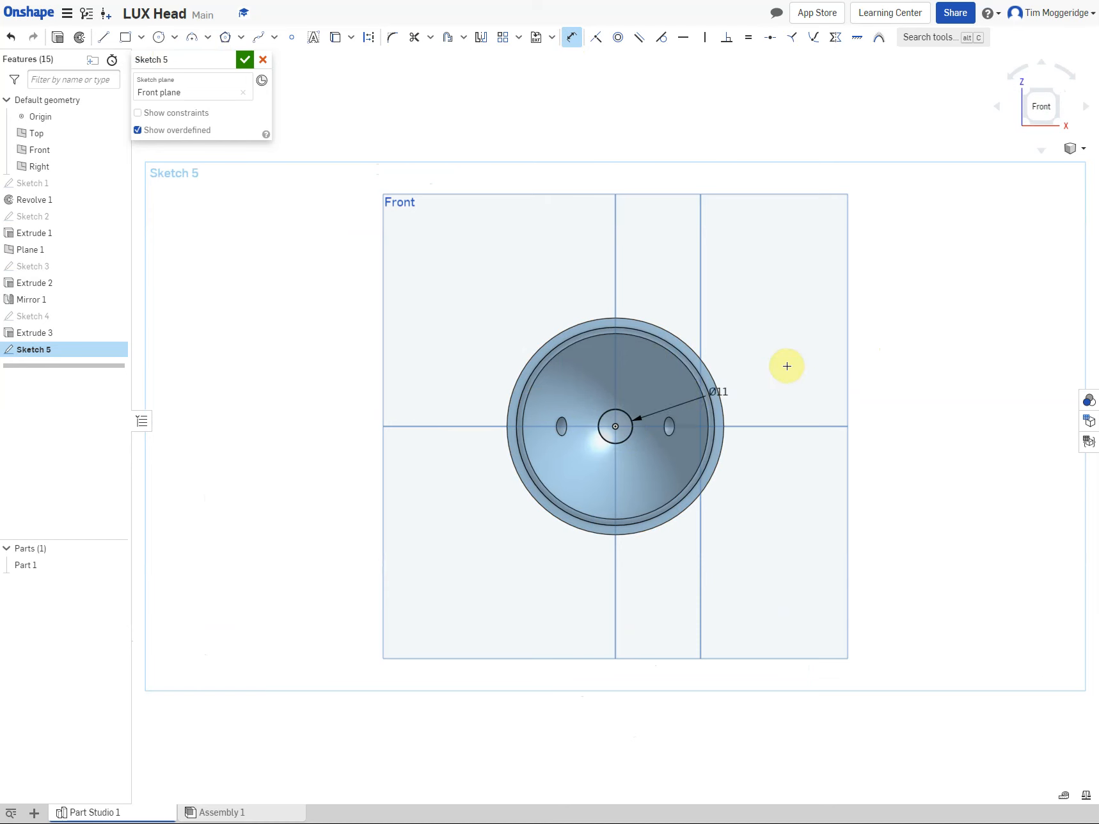
Cut the 11 mm circle through the closed end of Part 1 with a Remove extrusion using the Through all end condition.
{"action": "left_click", "coordinate": [57, 38]}
{"action": "left_click", "coordinate": [207, 95]}
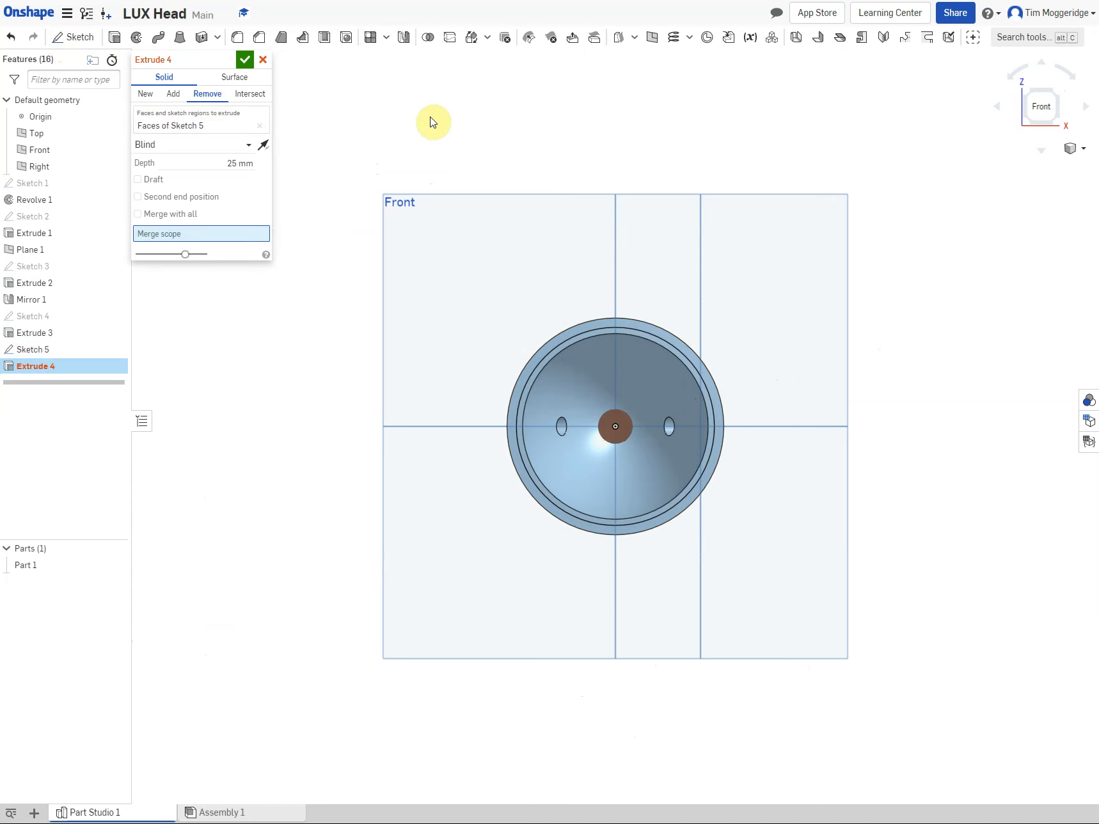
{"action": "right_click_drag", "start_coordinate": [431, 120], "coordinate": [393, 129]}
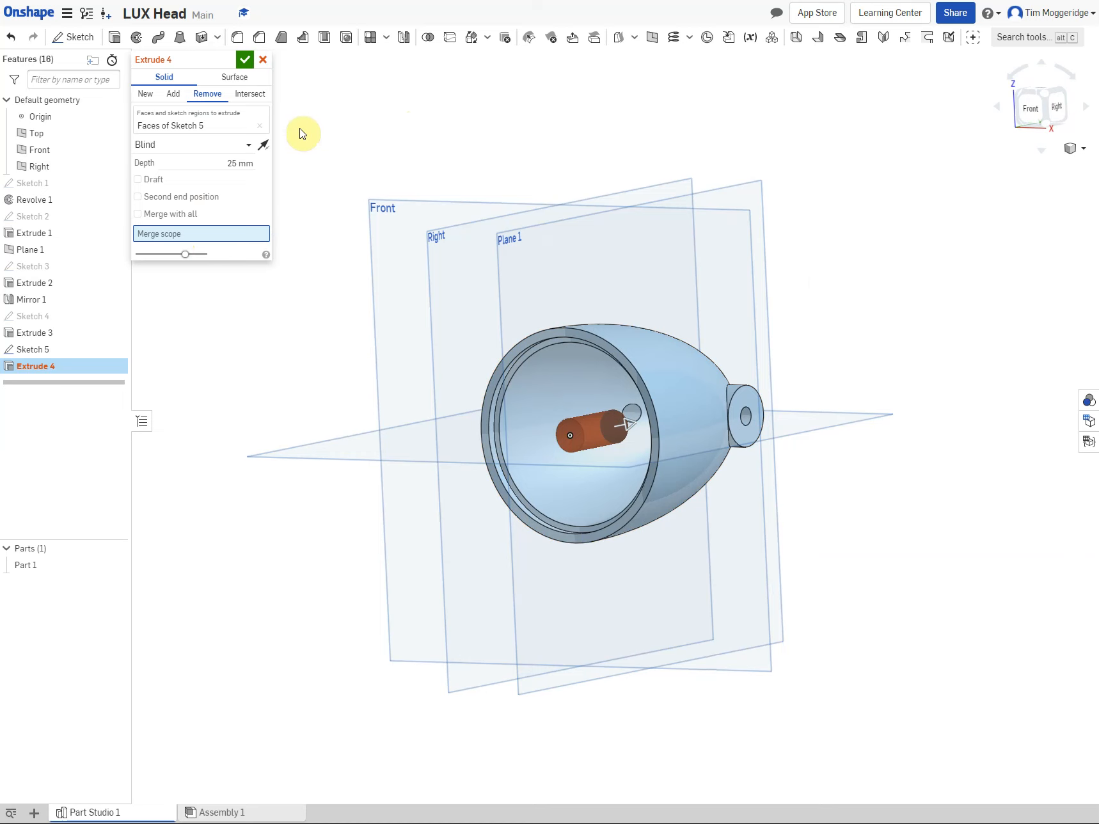
{"action": "left_click", "coordinate": [248, 149]}
{"action": "left_click", "coordinate": [178, 271]}
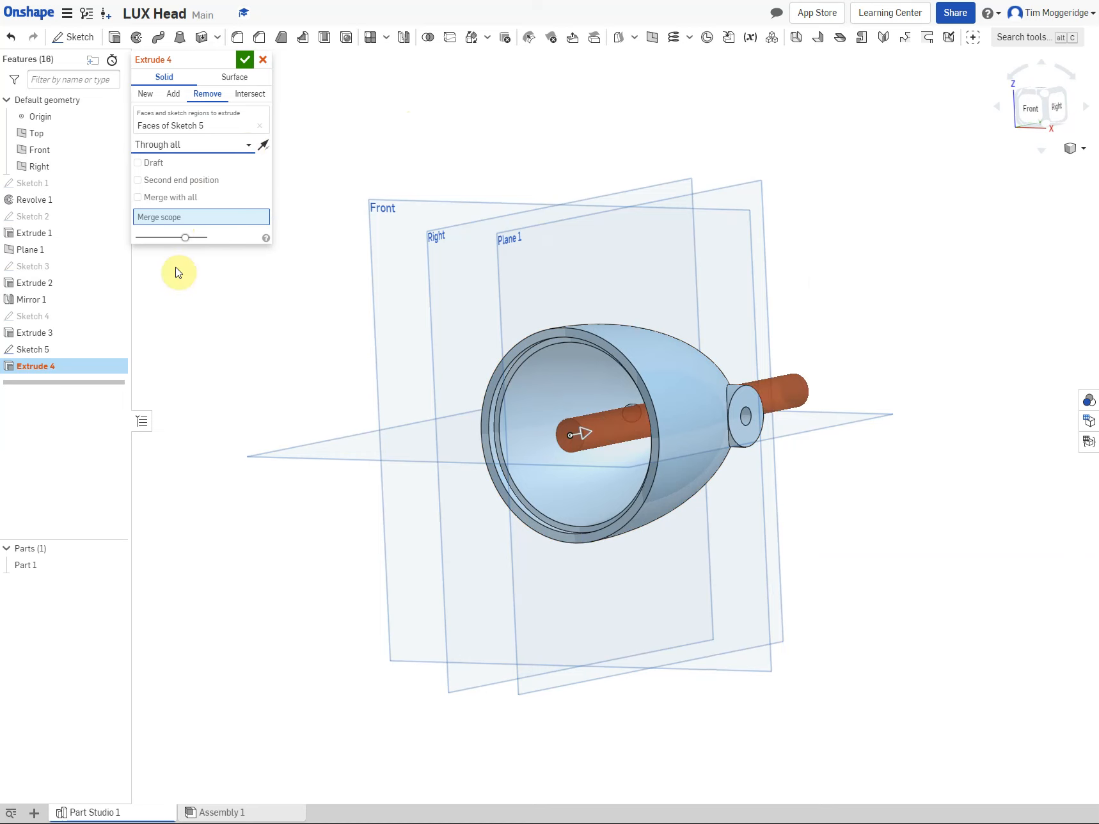
{"action": "left_click", "coordinate": [221, 219]}
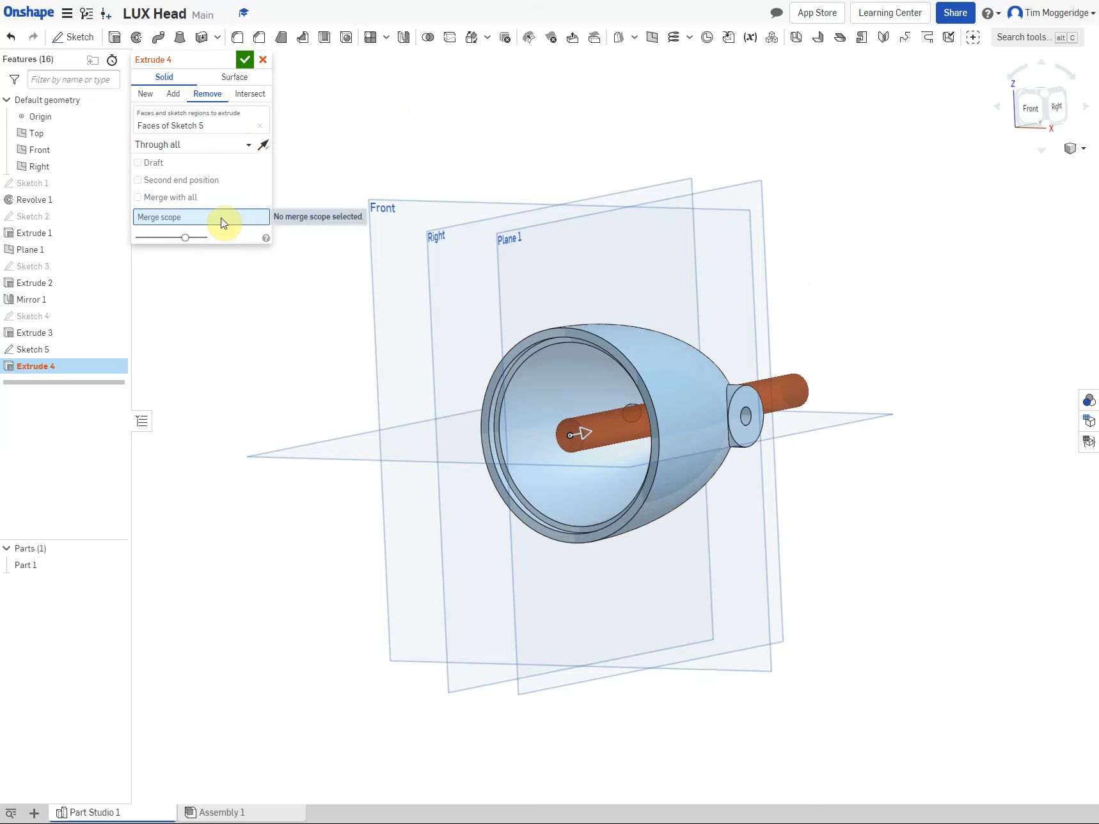
{"action": "left_click", "coordinate": [27, 569]}
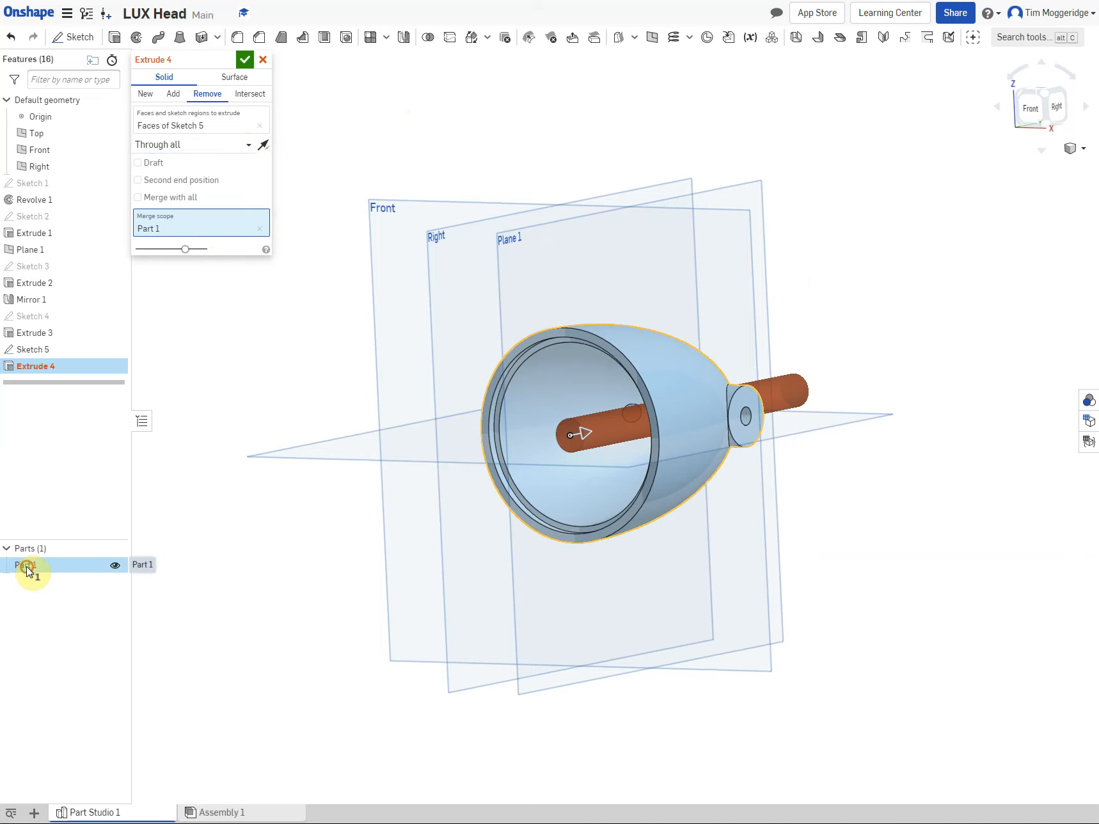
{"action": "key", "text": "shift+1"}
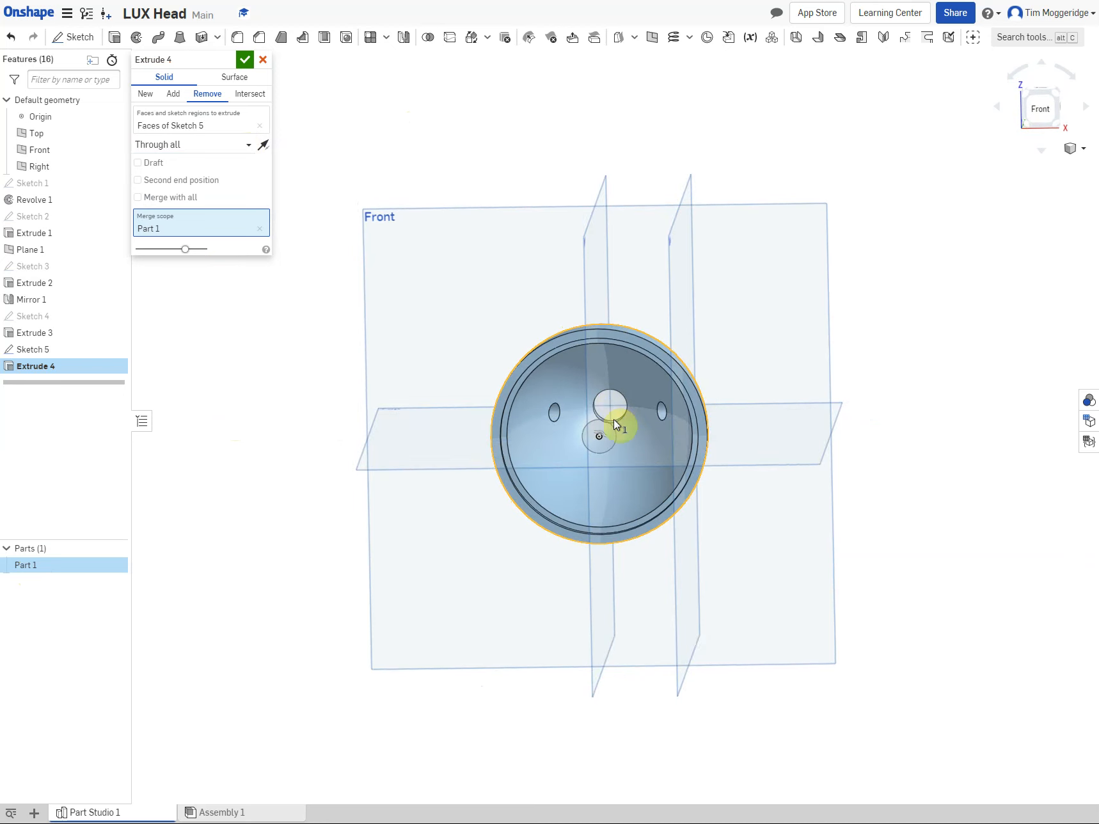
{"action": "left_click", "coordinate": [244, 59]}
Fillet the edges where both side bosses meet the shell with a 3 mm radius.
{"action": "right_click_drag", "start_coordinate": [431, 127], "coordinate": [366, 157]}
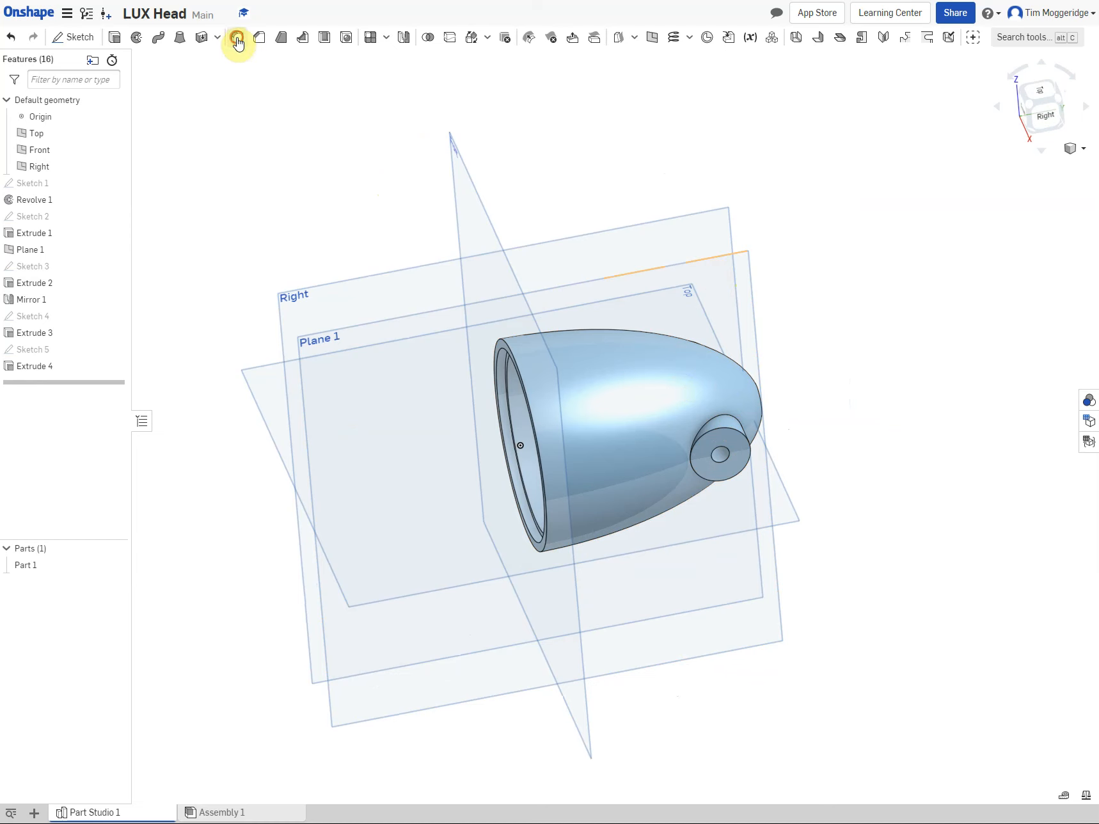
{"action": "left_click", "coordinate": [238, 40]}
{"action": "left_click", "coordinate": [240, 137]}
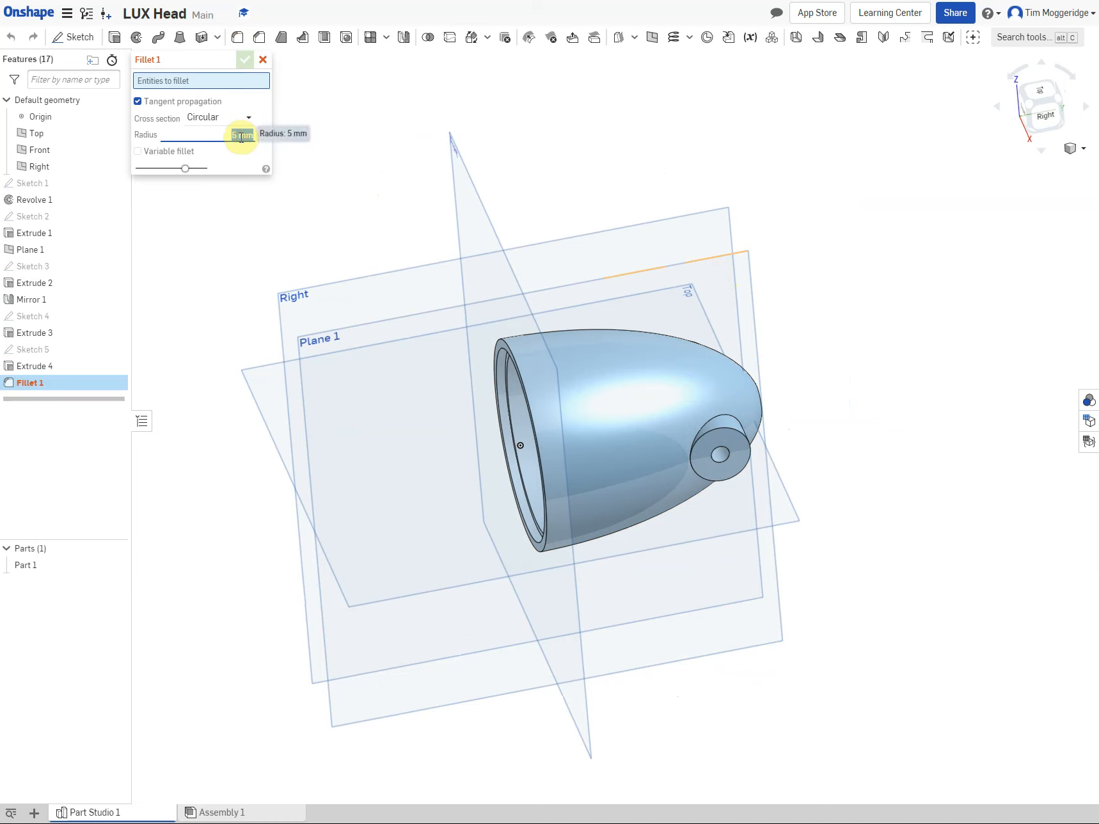
{"action": "type", "text": "3"}
{"action": "left_click", "coordinate": [724, 423]}
{"action": "right_click_drag", "start_coordinate": [888, 410], "coordinate": [752, 383]}
{"action": "left_click", "coordinate": [753, 383]}
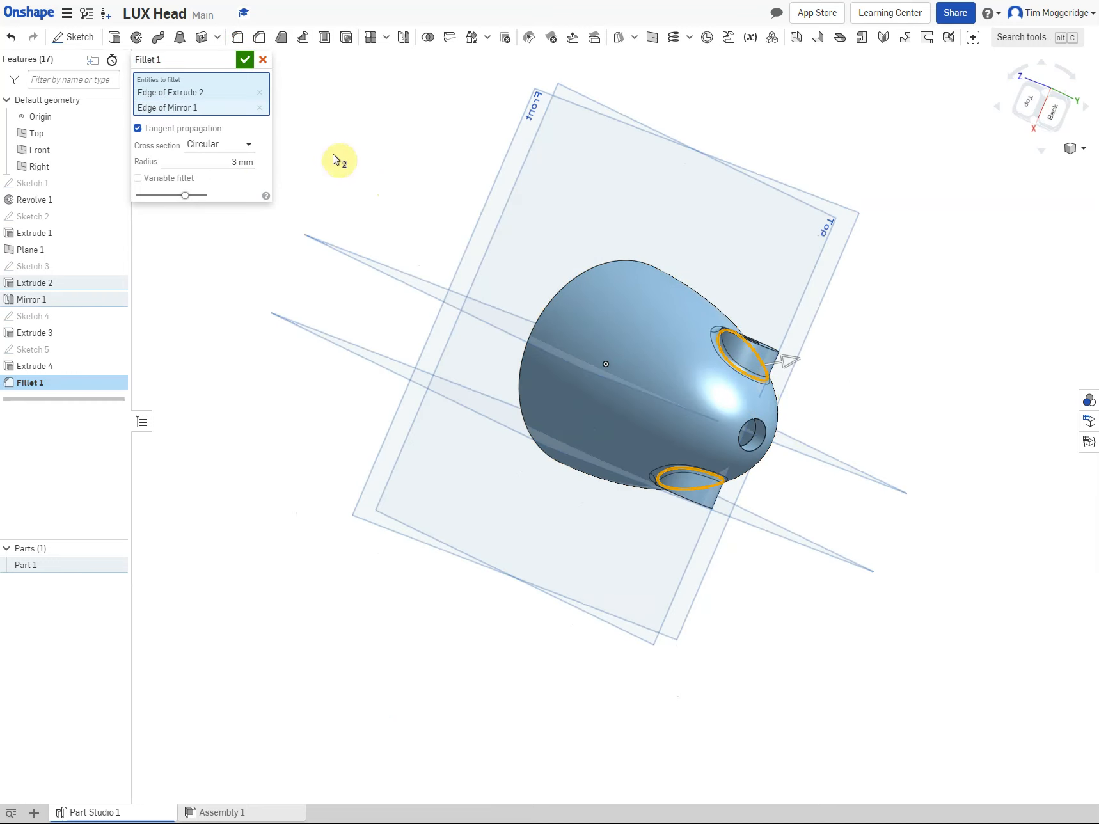
{"action": "left_click", "coordinate": [245, 60]}
{"action": "right_click_drag", "start_coordinate": [345, 231], "coordinate": [444, 141]}
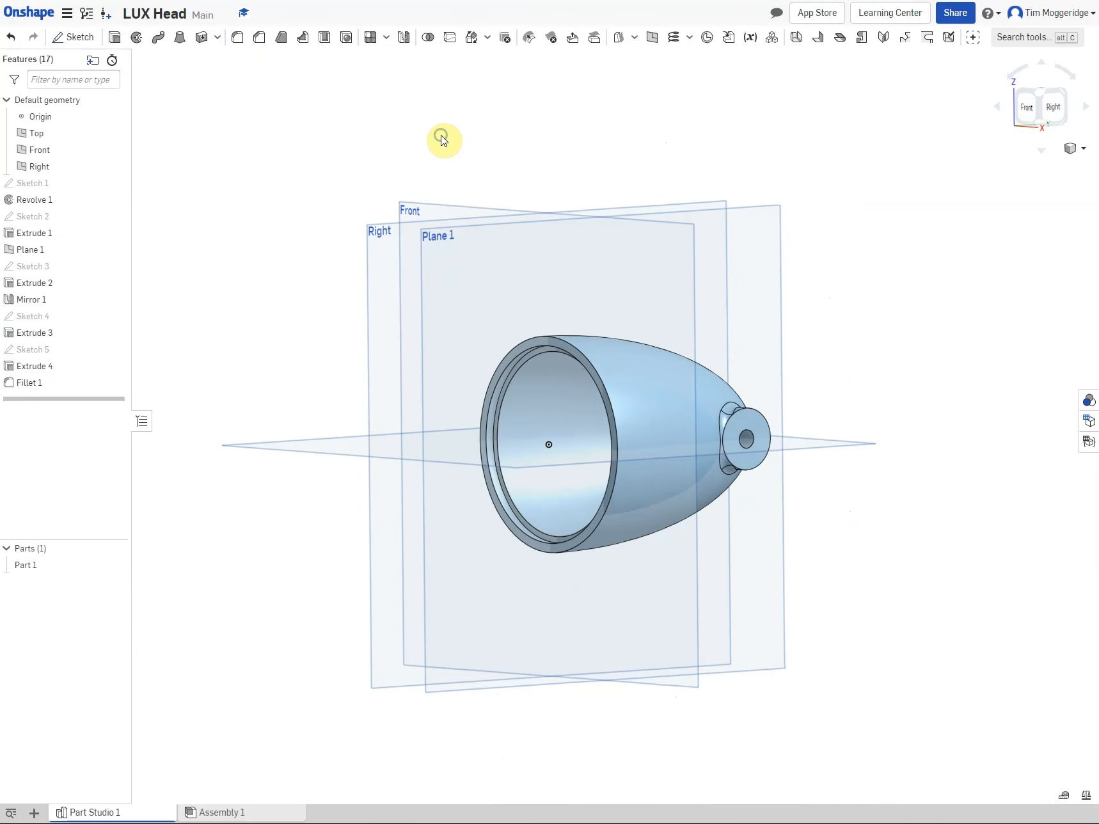